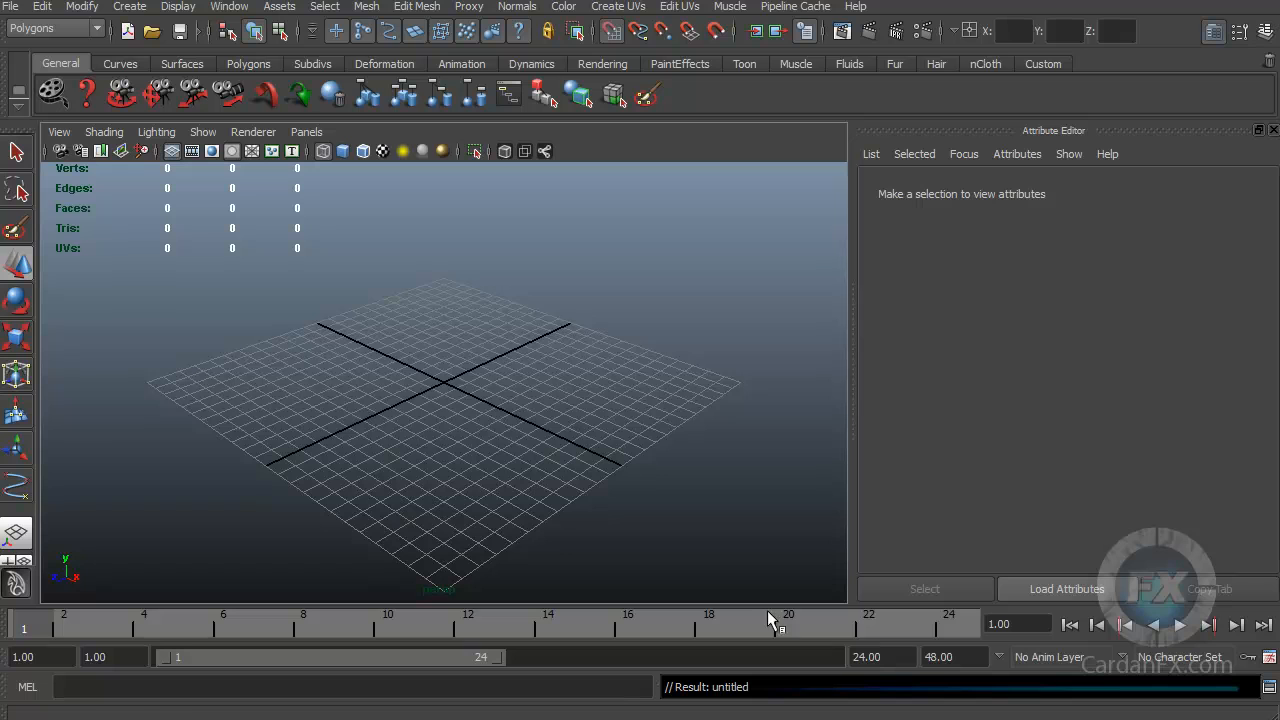
# Create a polygon sphere at the origin, frame it in the view with smooth shading, and deselect it.
pyautogui.click(246, 64)
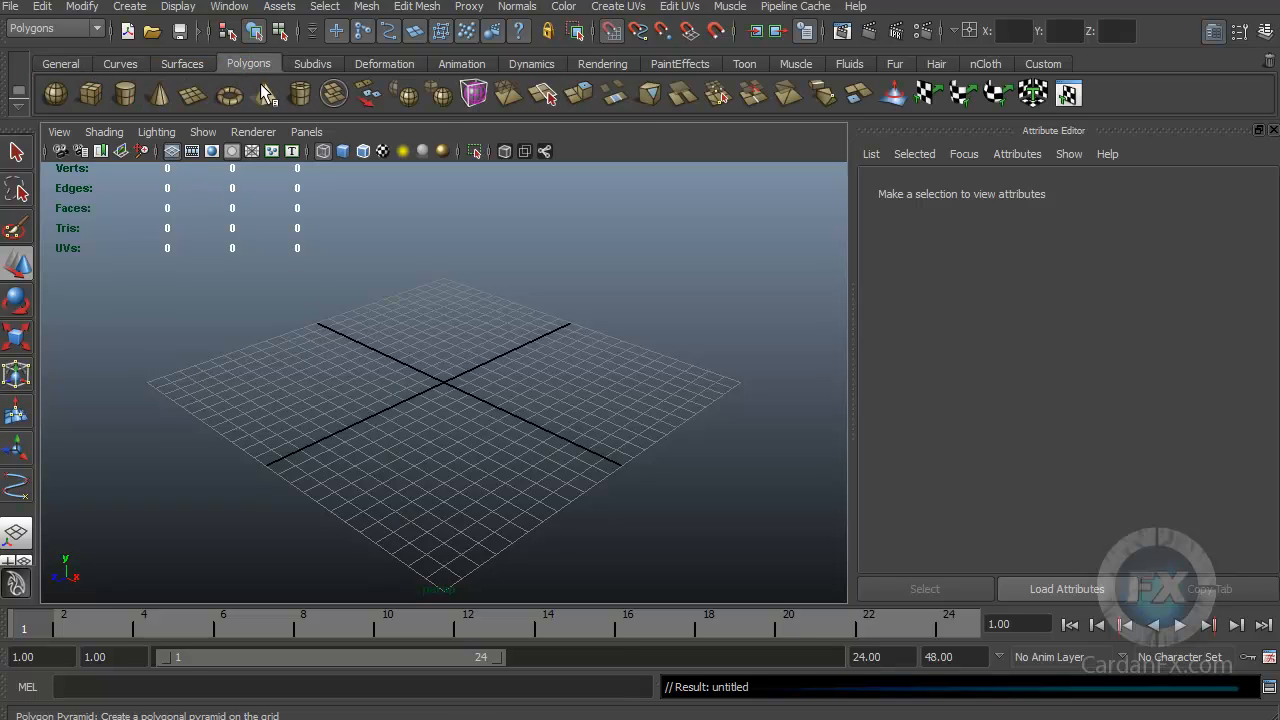
pyautogui.click(55, 95)
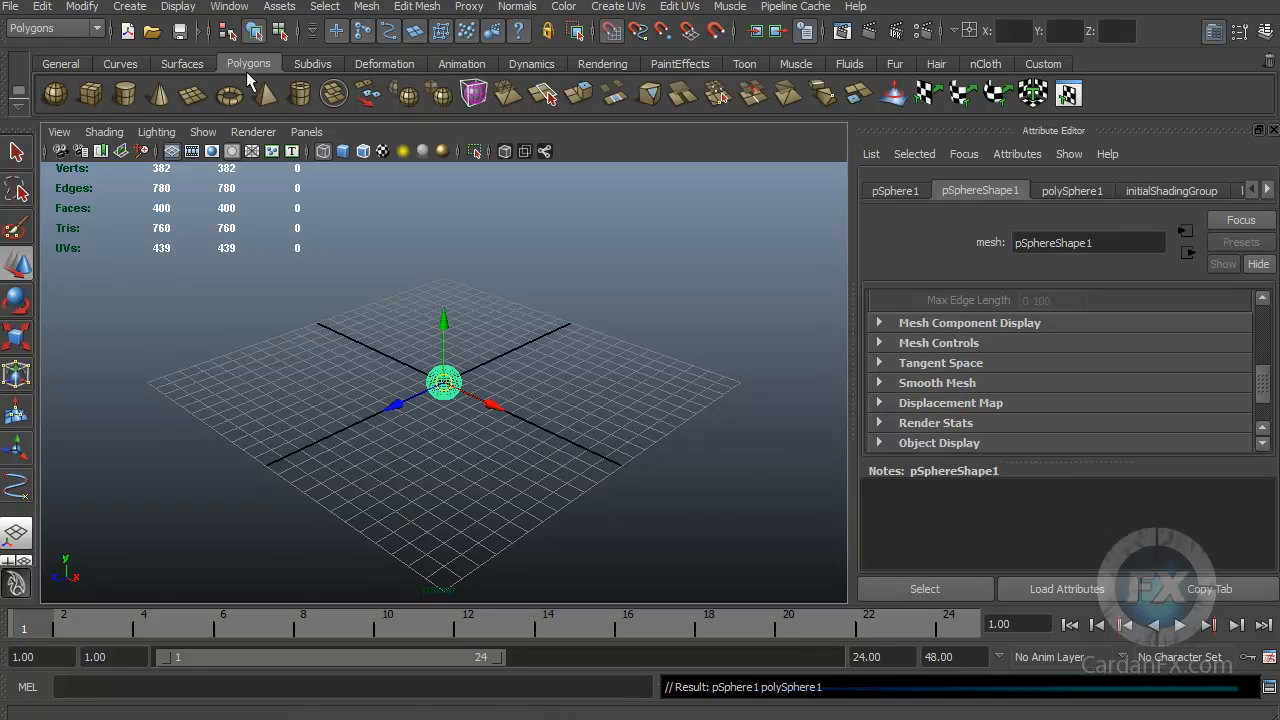
pyautogui.press('f')
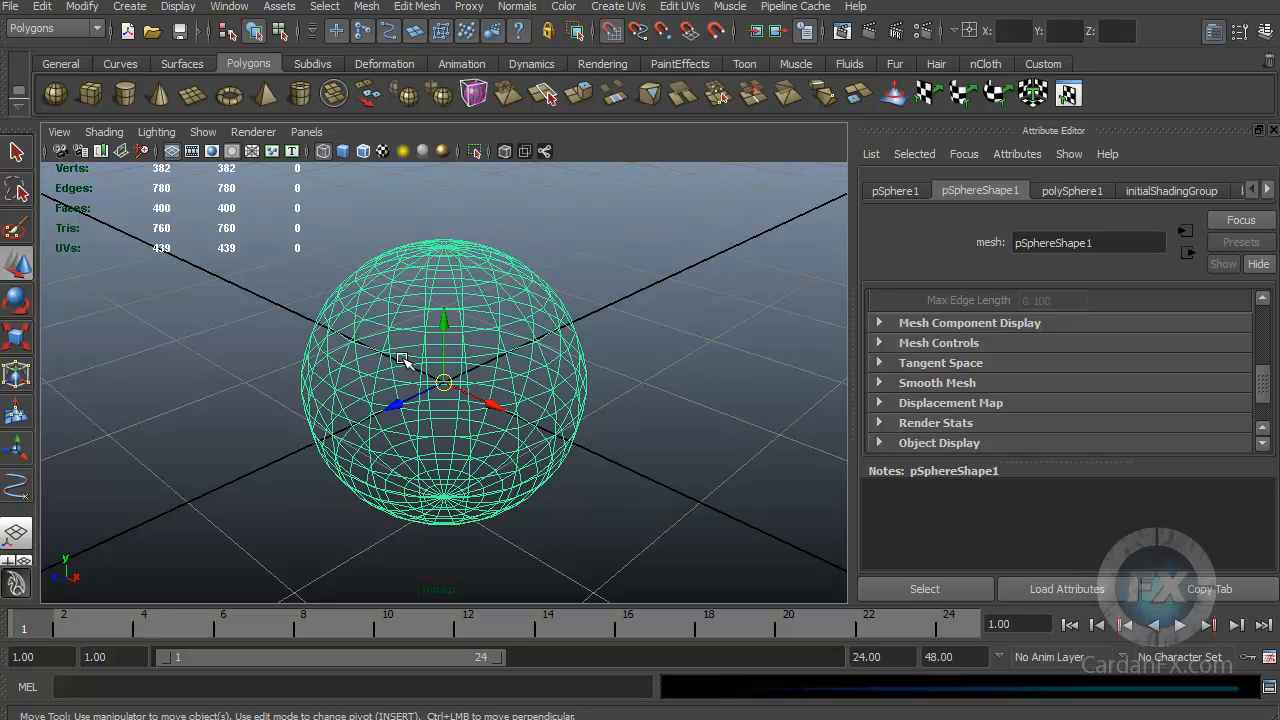
pyautogui.press('5')
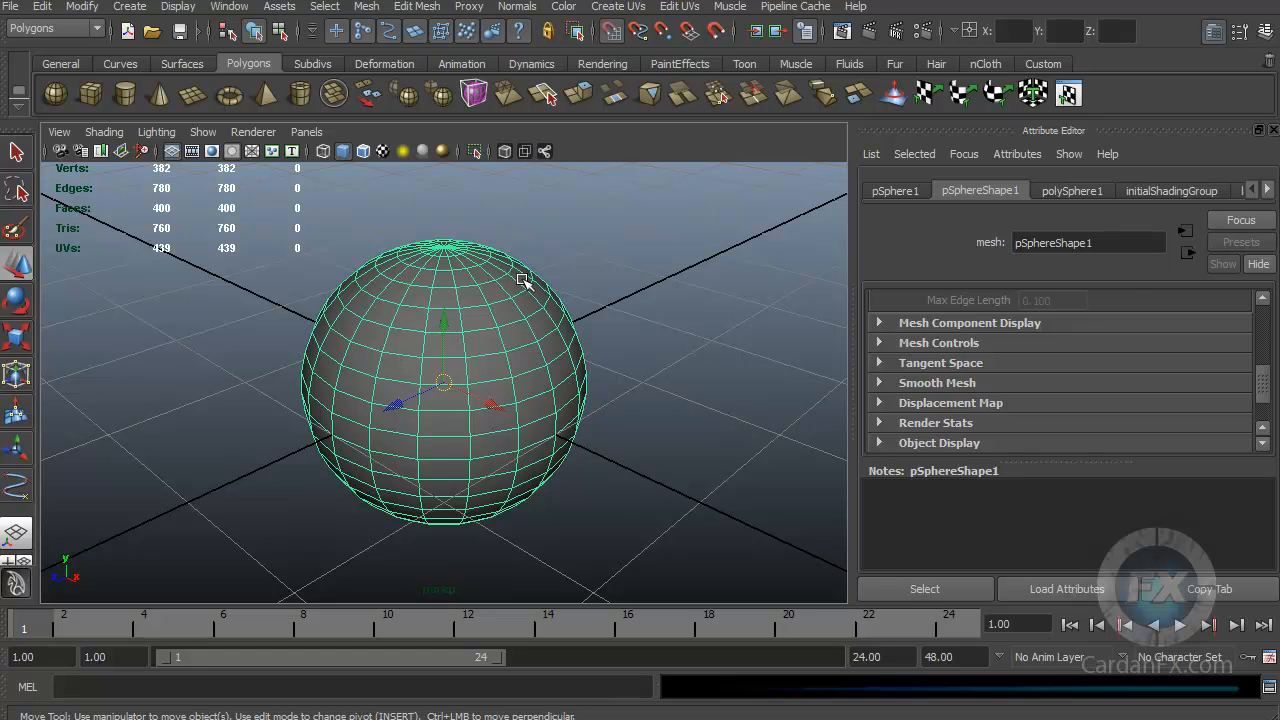
pyautogui.click(660, 330)
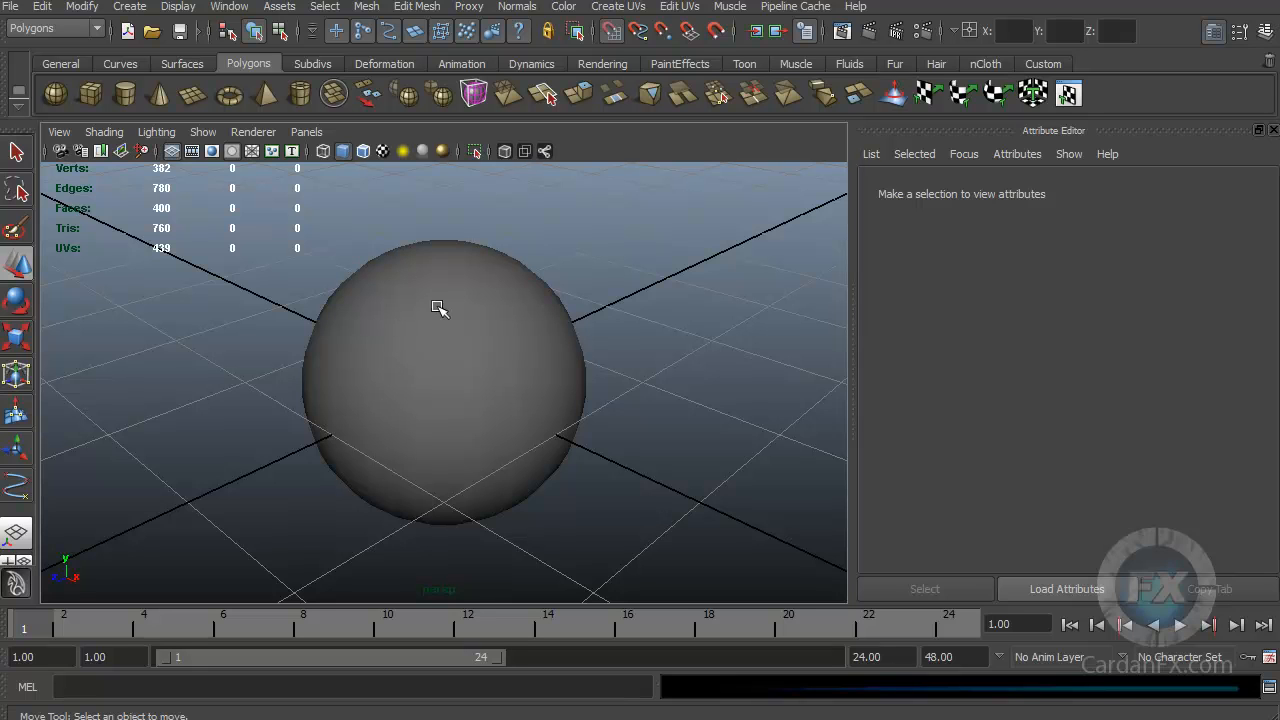
# Create a NURBS sphere, move it to -3 along Z beside the polygon sphere, and turn off grid snapping.
pyautogui.click(181, 64)
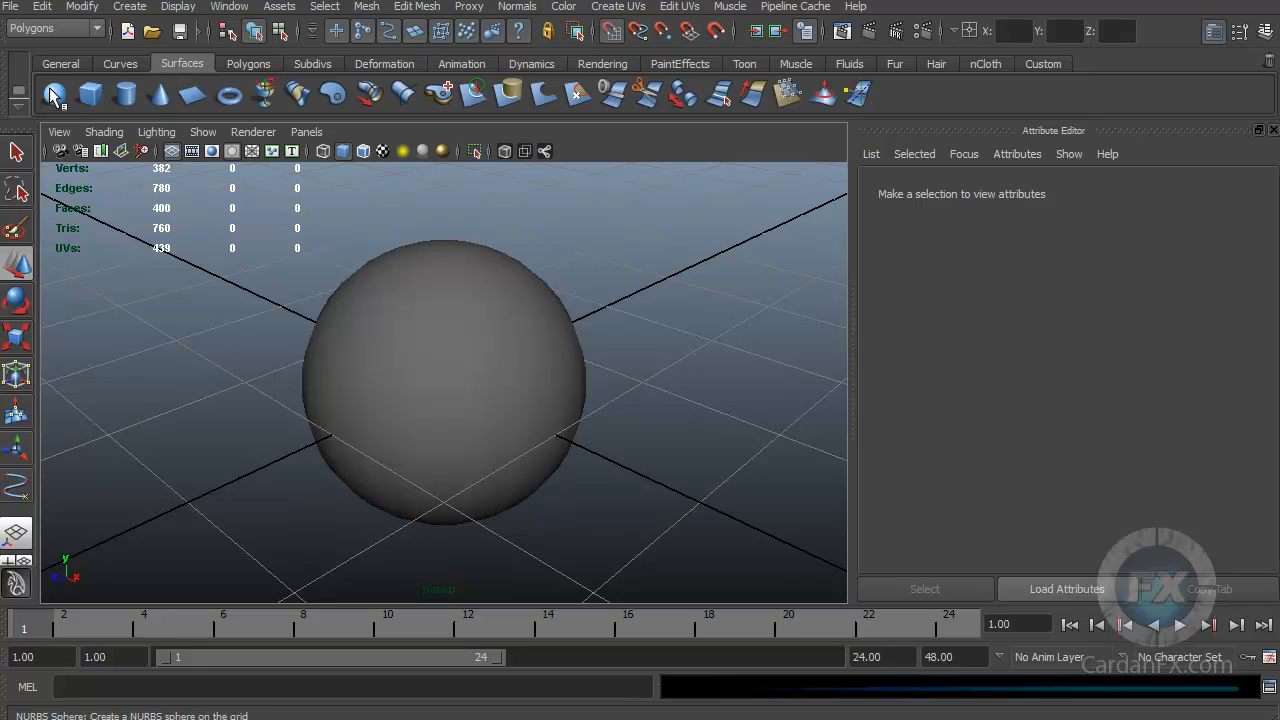
pyautogui.click(55, 97)
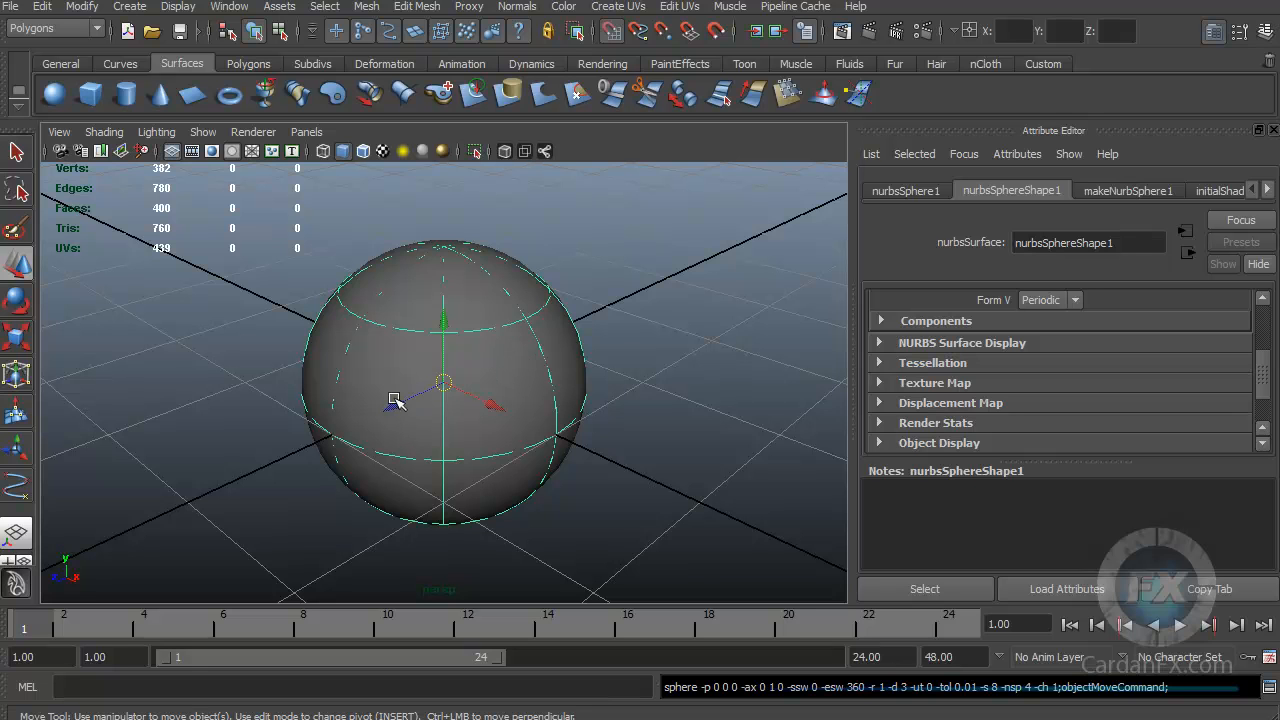
pyautogui.hotkey('ctrl', 'd')
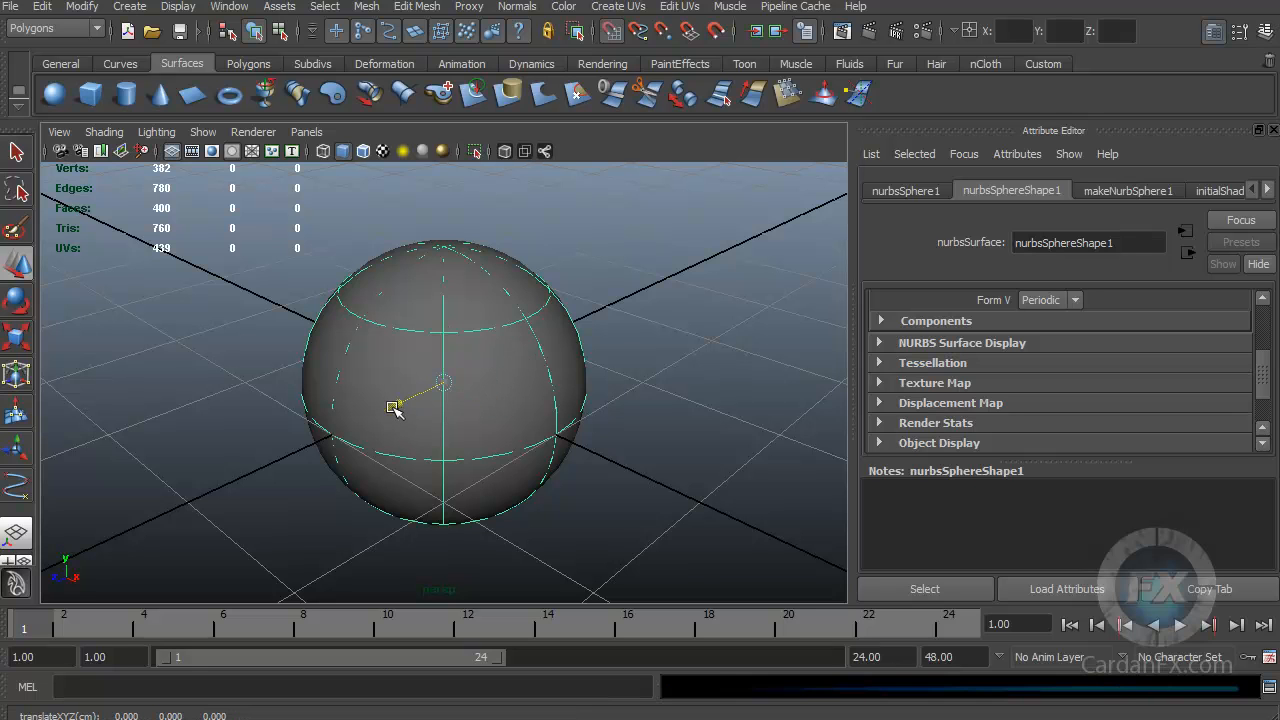
pyautogui.moveTo(434, 394); pyautogui.dragTo(660, 314)
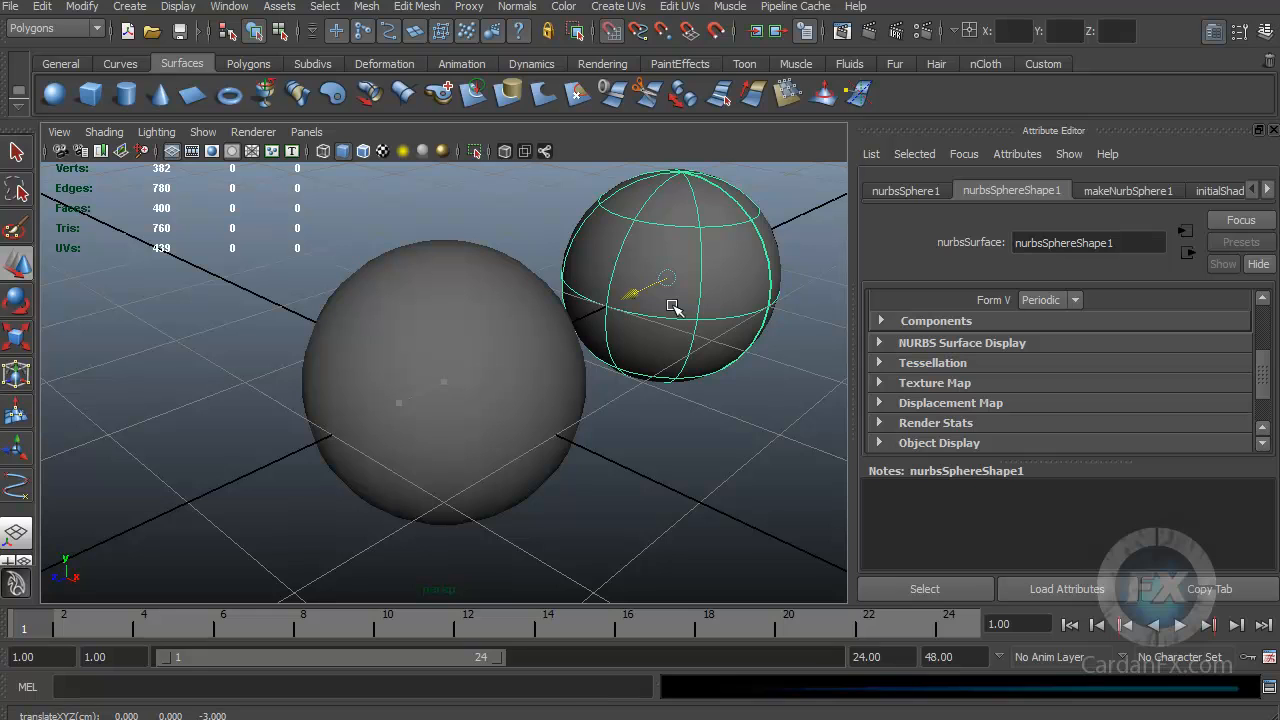
pyautogui.click(612, 32)
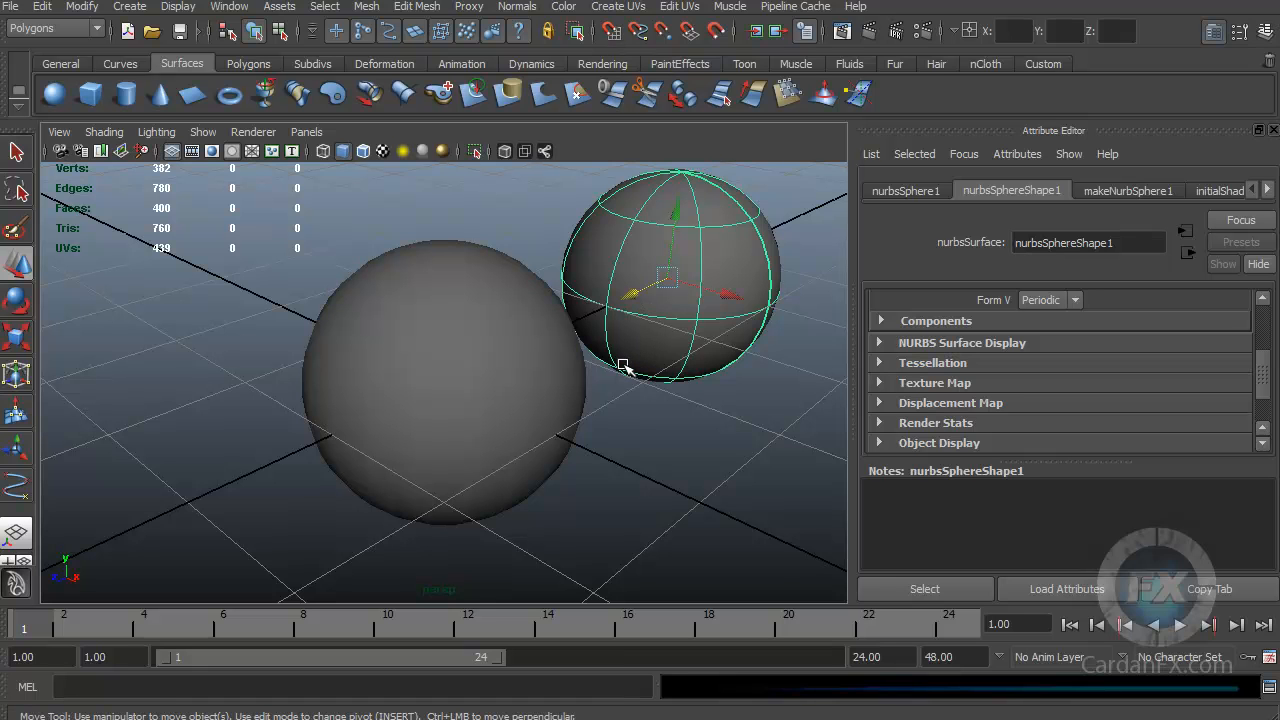
# Open the Outliner and place it beside the two spheres so both stay in view.
pyautogui.keyDown('alt'); pyautogui.moveTo(643, 440); pyautogui.dragTo(543, 449); pyautogui.keyUp('alt')
pyautogui.keyDown('alt'); pyautogui.moveTo(543, 449); pyautogui.dragTo(494, 447, button='middle'); pyautogui.keyUp('alt')
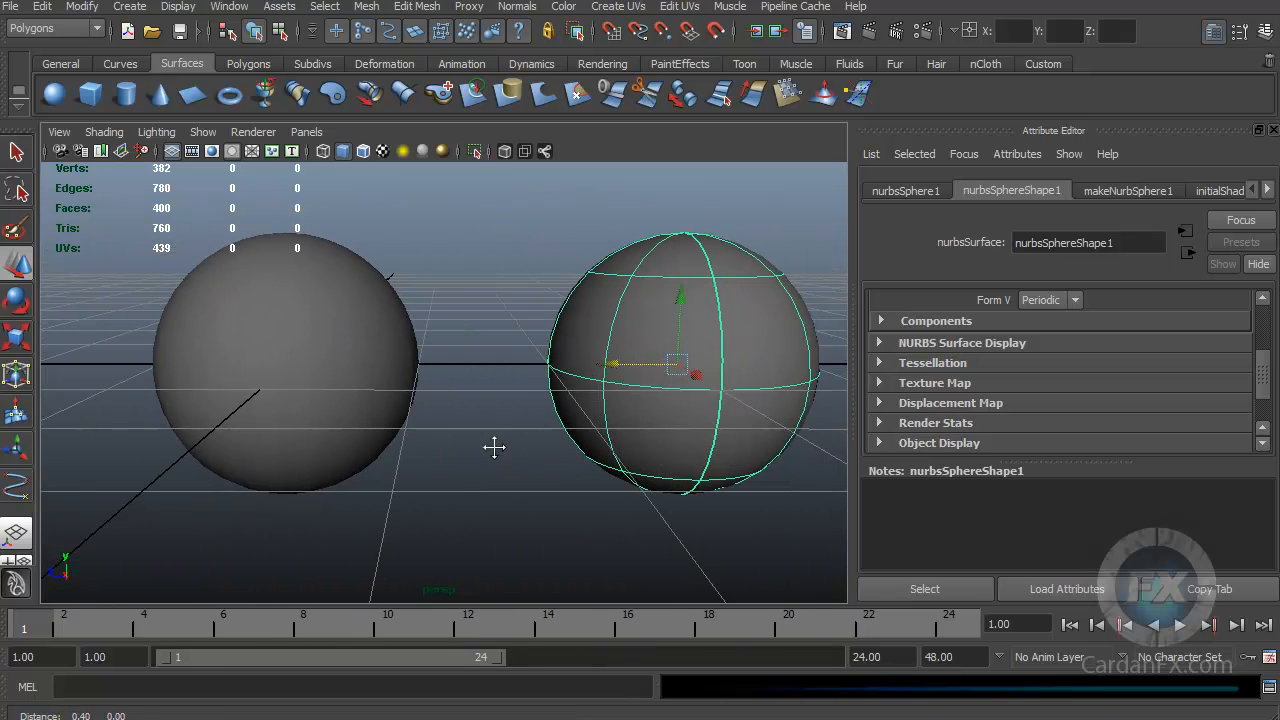
pyautogui.keyDown('alt'); pyautogui.moveTo(363, 414); pyautogui.dragTo(367, 458, button='middle'); pyautogui.keyUp('alt')
pyautogui.keyDown('alt'); pyautogui.moveTo(365, 456); pyautogui.dragTo(391, 464); pyautogui.keyUp('alt')
pyautogui.keyDown('alt'); pyautogui.moveTo(384, 436); pyautogui.dragTo(359, 429, button='middle'); pyautogui.keyUp('alt')
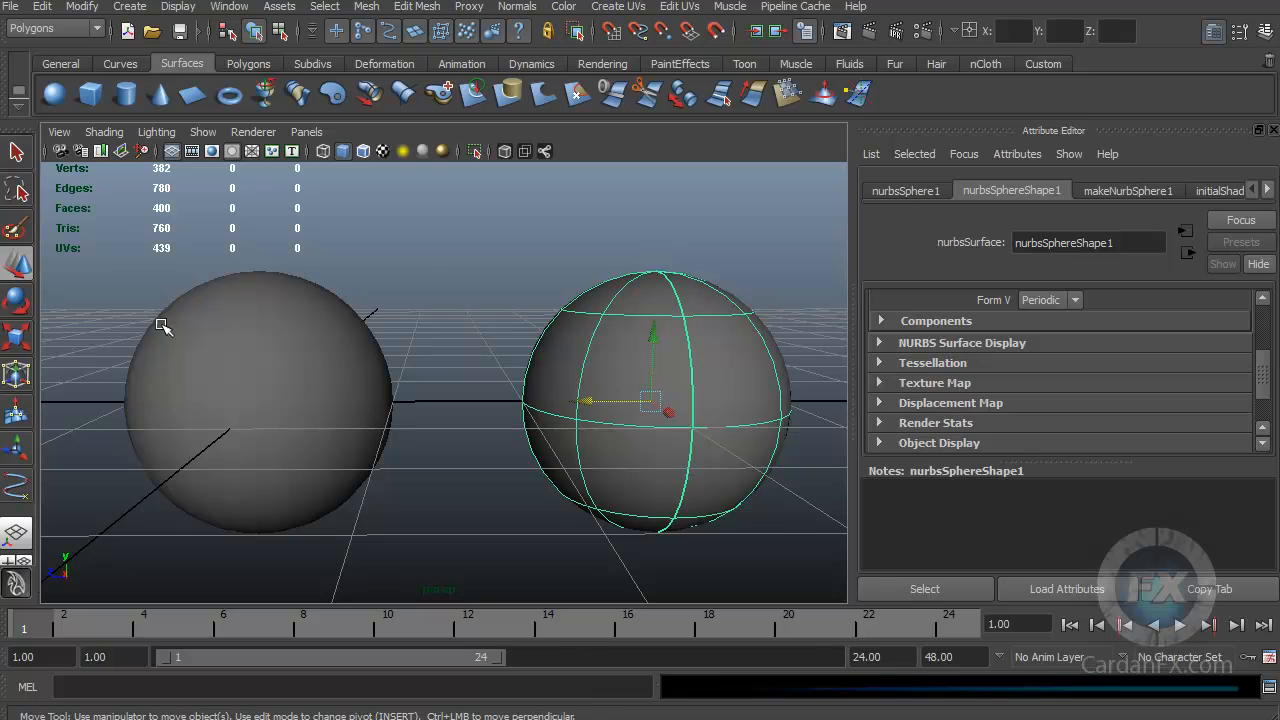
pyautogui.click(227, 7)
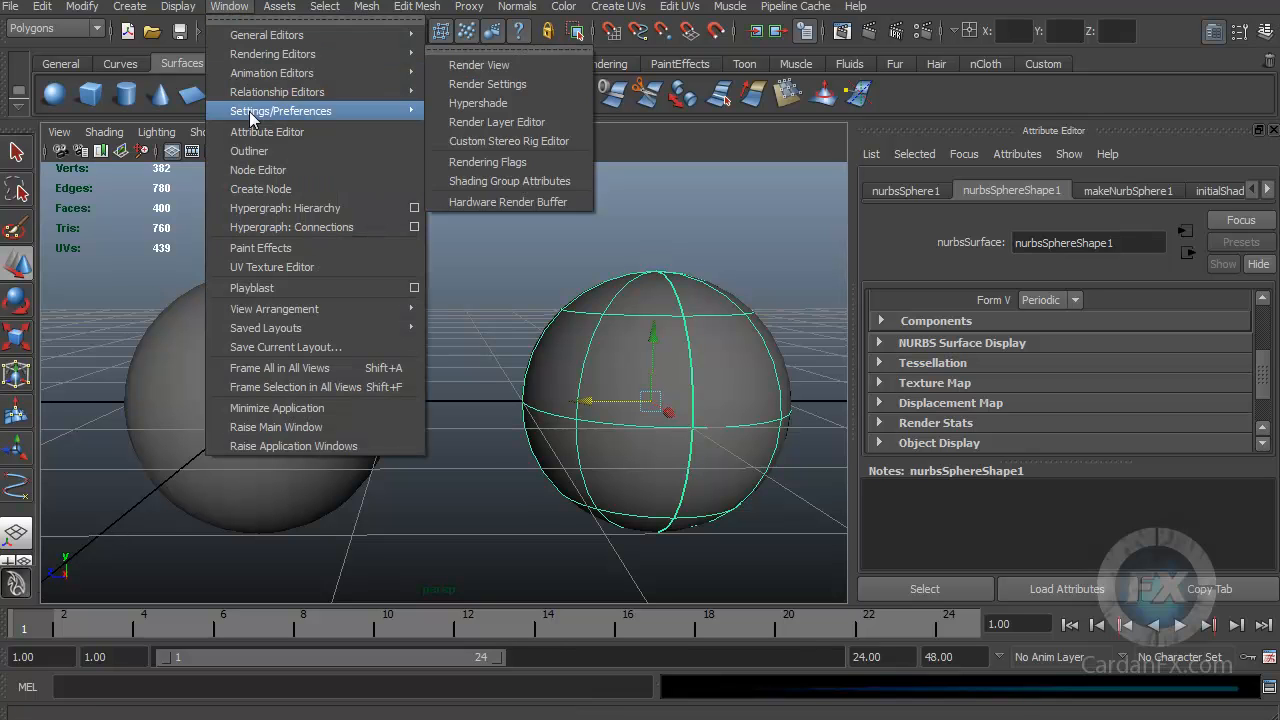
pyautogui.click(254, 157)
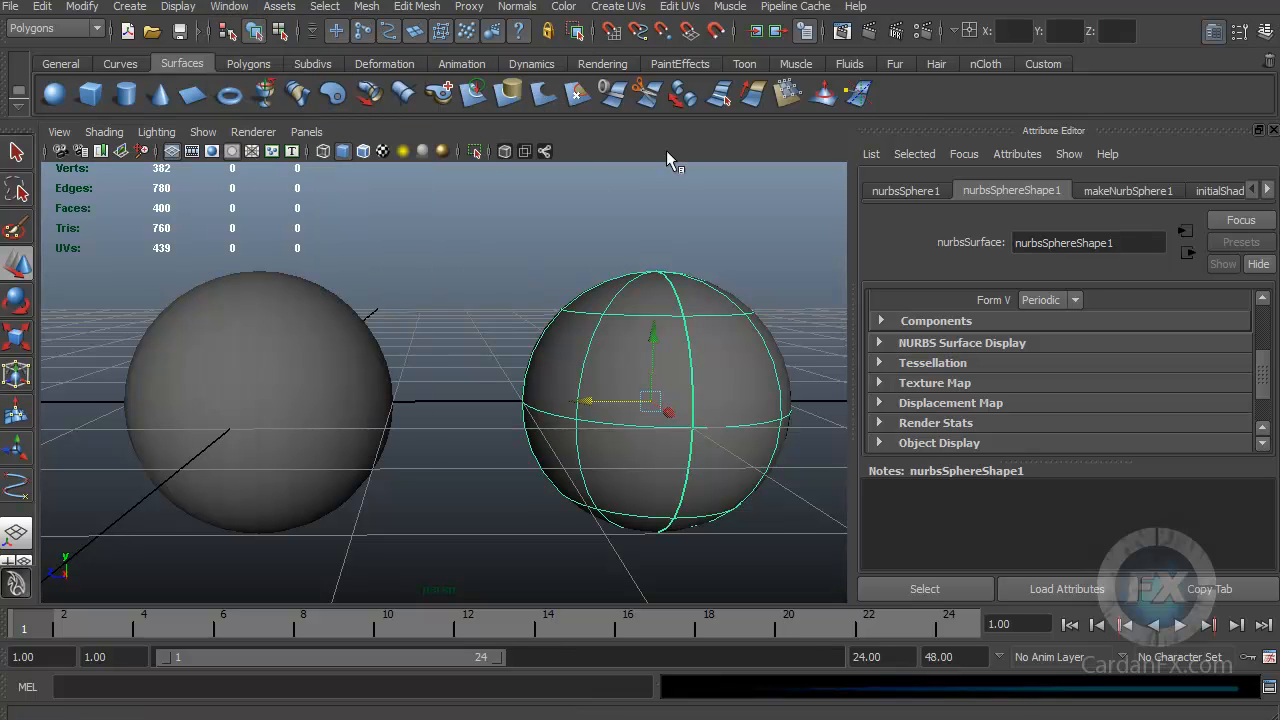
pyautogui.moveTo(1150, 8); pyautogui.dragTo(97, 184)
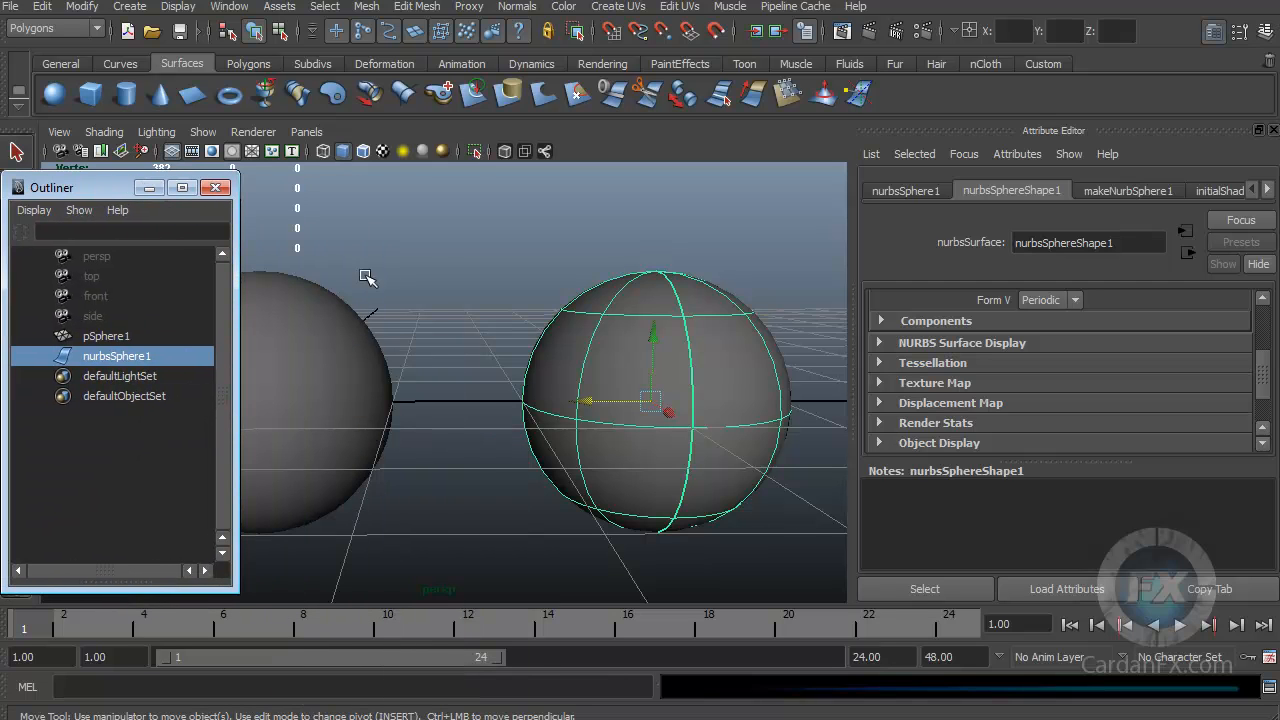
pyautogui.keyDown('alt'); pyautogui.moveTo(366, 349); pyautogui.dragTo(457, 343, button='middle'); pyautogui.keyUp('alt')
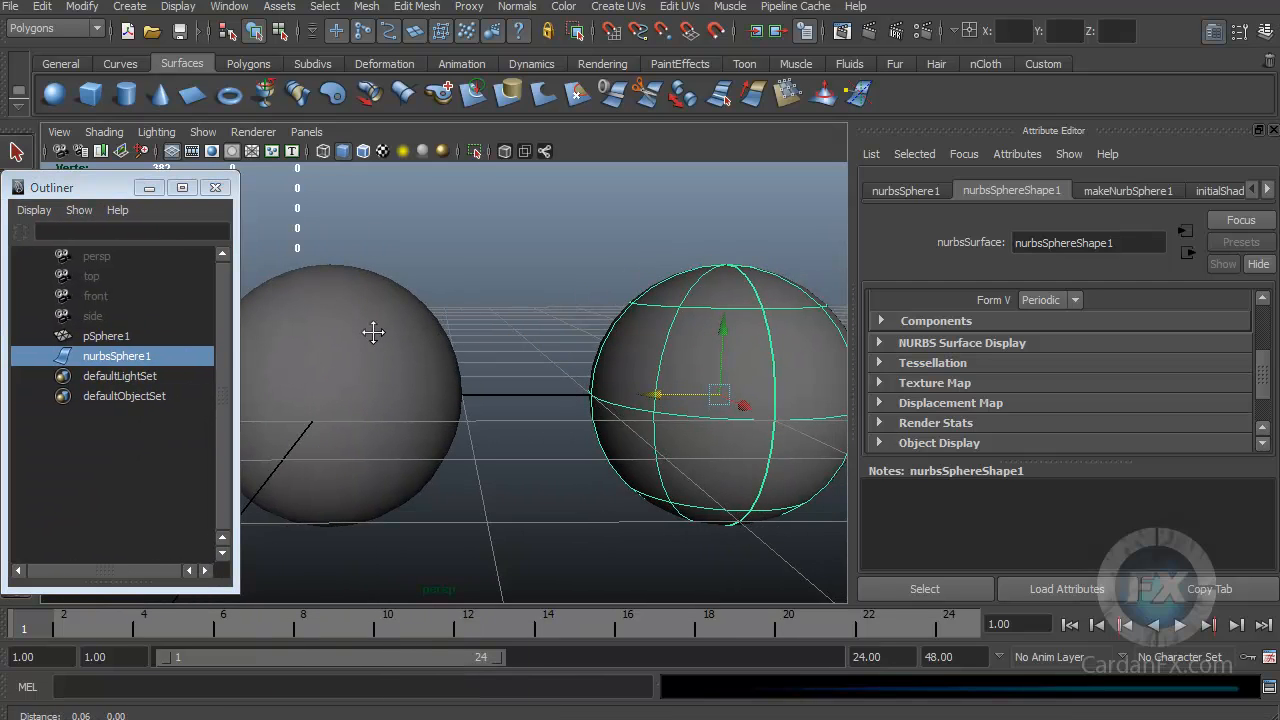
# Compare pSphere1 and nurbsSphere1 by selecting each in the Outliner, and move the Outliner out of the way.
pyautogui.click(100, 337)
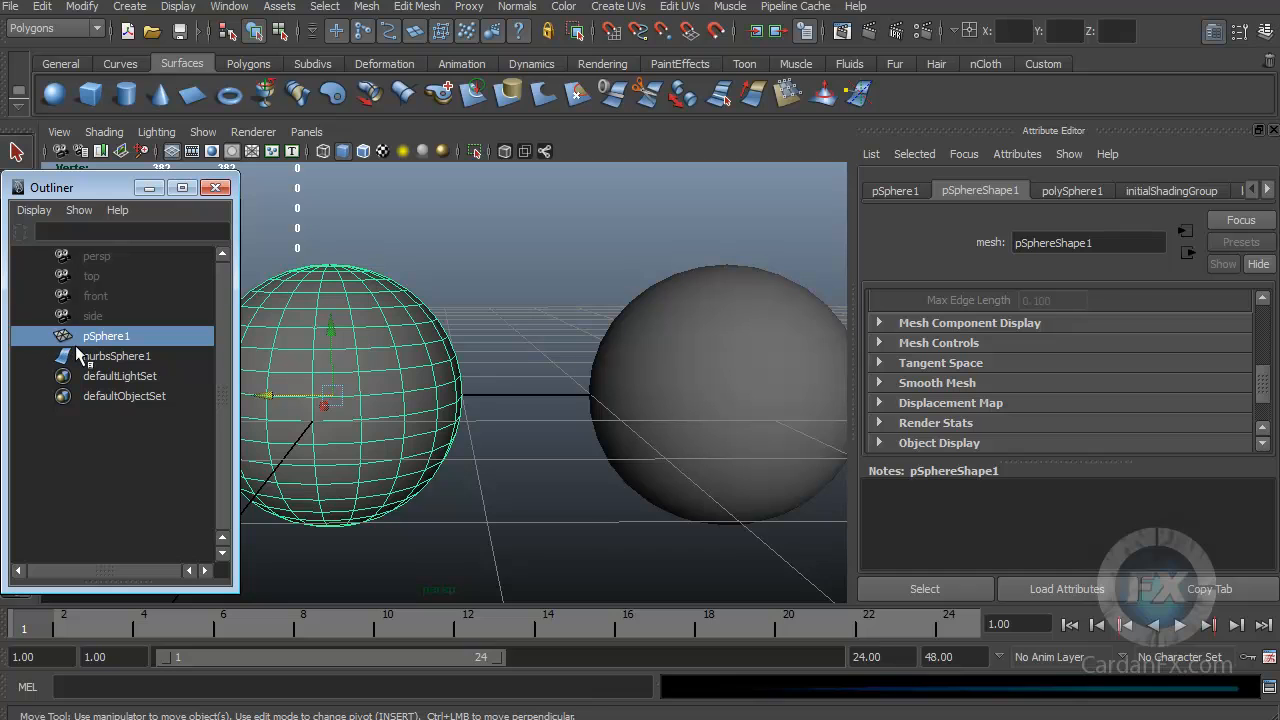
pyautogui.click(99, 358)
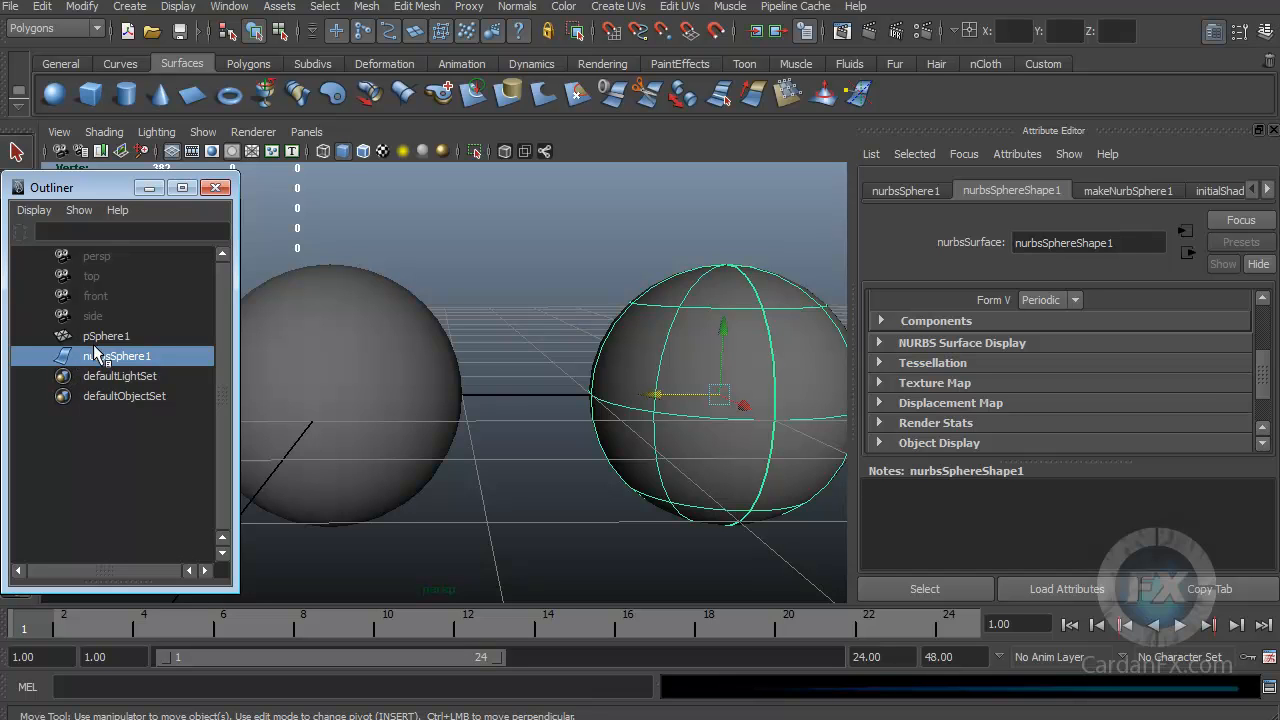
pyautogui.click(103, 338)
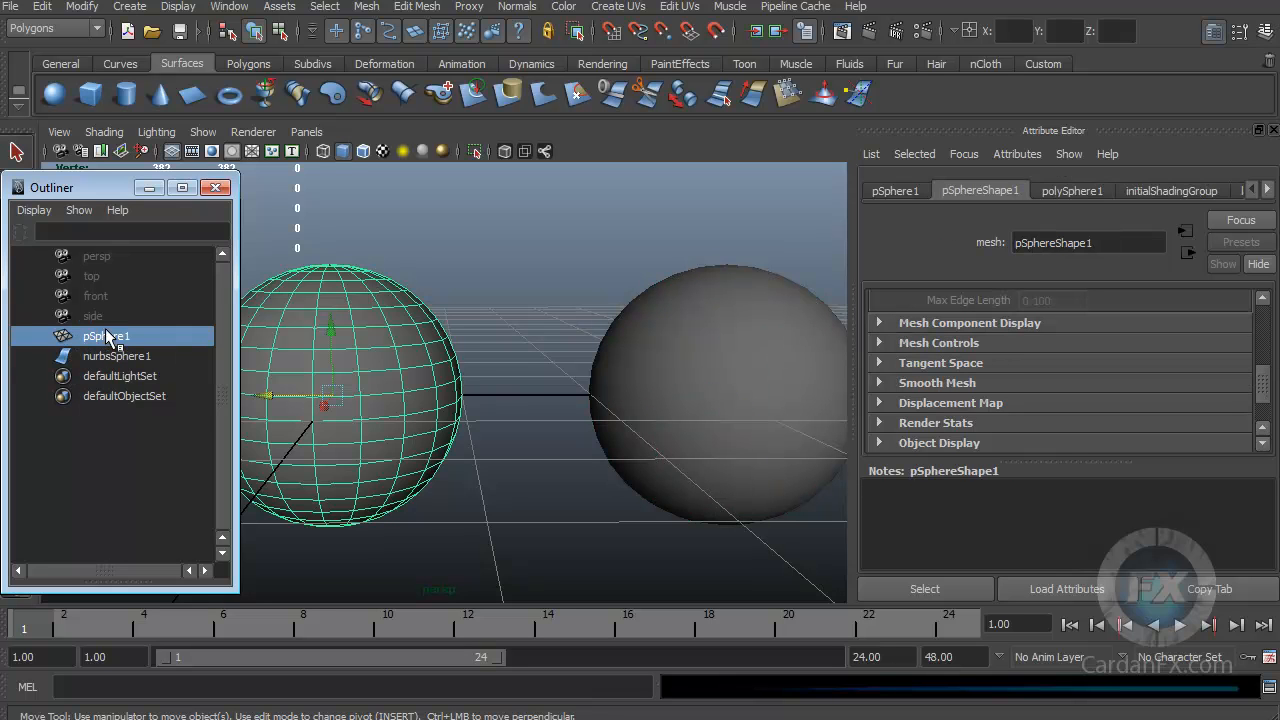
pyautogui.click(113, 360)
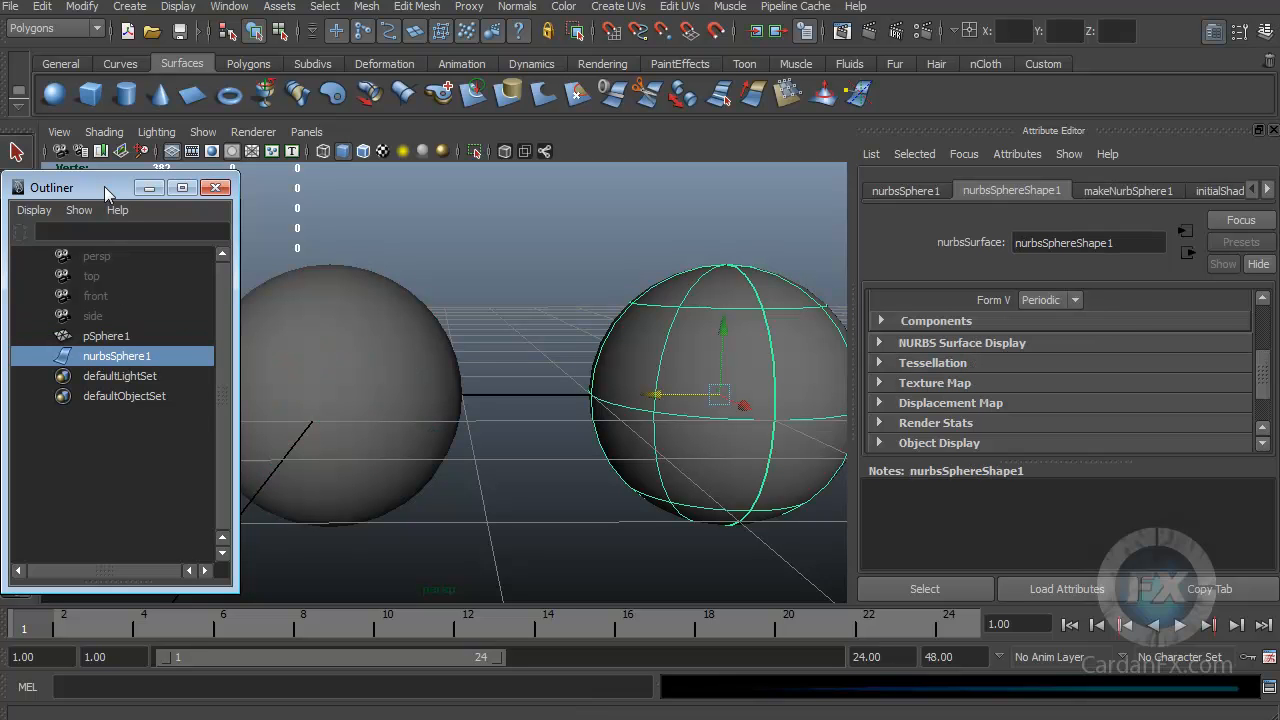
pyautogui.moveTo(109, 186); pyautogui.dragTo(0, 176)
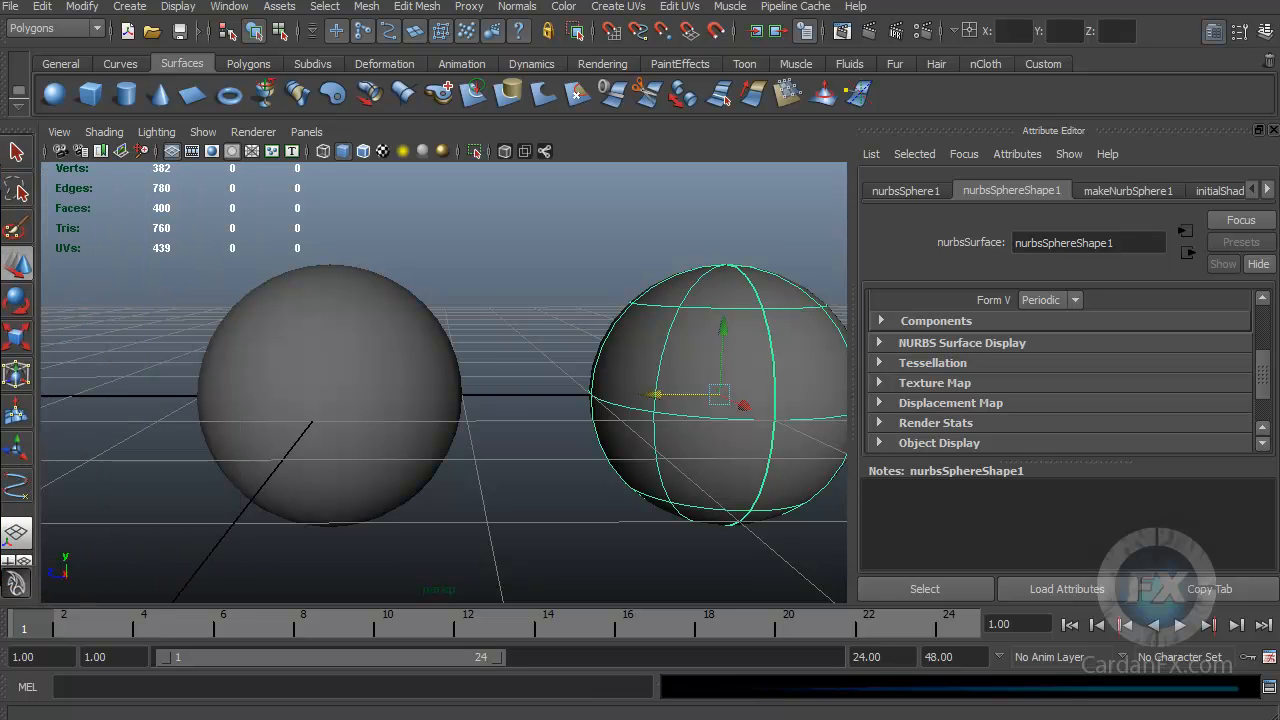
# Move the polygon sphere along Z away from the NURBS sphere, clearing the grid around the origin.
pyautogui.click(366, 374)
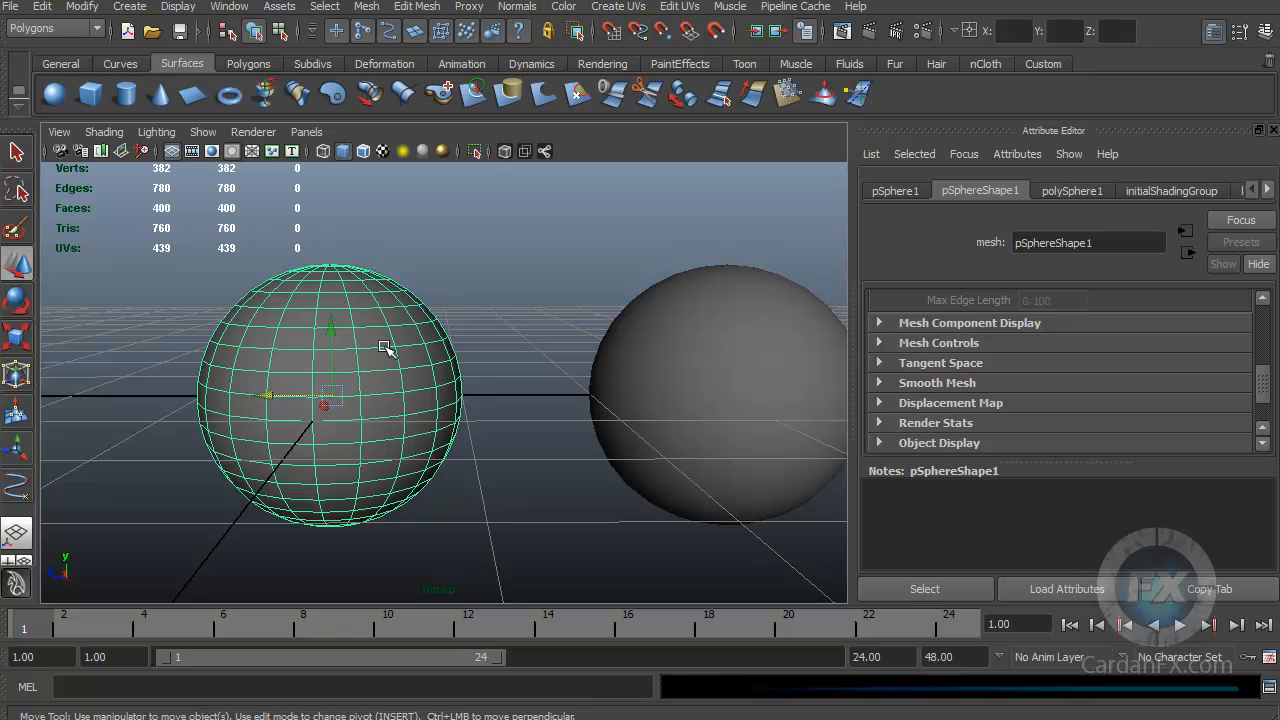
pyautogui.keyDown('alt'); pyautogui.moveTo(466, 389); pyautogui.dragTo(558, 415); pyautogui.keyUp('alt')
pyautogui.scroll(4, 509, 434)
pyautogui.keyDown('alt'); pyautogui.moveTo(558, 415); pyautogui.dragTo(606, 507, button='middle'); pyautogui.keyUp('alt')
pyautogui.scroll(-4, 617, 437)
pyautogui.keyDown('alt'); pyautogui.moveTo(617, 437); pyautogui.dragTo(406, 446, button='middle'); pyautogui.keyUp('alt')
pyautogui.keyDown('alt'); pyautogui.moveTo(486, 424); pyautogui.dragTo(466, 470, button='middle'); pyautogui.keyUp('alt')
pyautogui.keyDown('alt'); pyautogui.moveTo(513, 398); pyautogui.dragTo(457, 383); pyautogui.keyUp('alt')
pyautogui.keyDown('alt'); pyautogui.moveTo(457, 383); pyautogui.dragTo(662, 288, button='middle'); pyautogui.keyUp('alt')
pyautogui.keyDown('alt'); pyautogui.moveTo(592, 364); pyautogui.dragTo(540, 377); pyautogui.keyUp('alt')
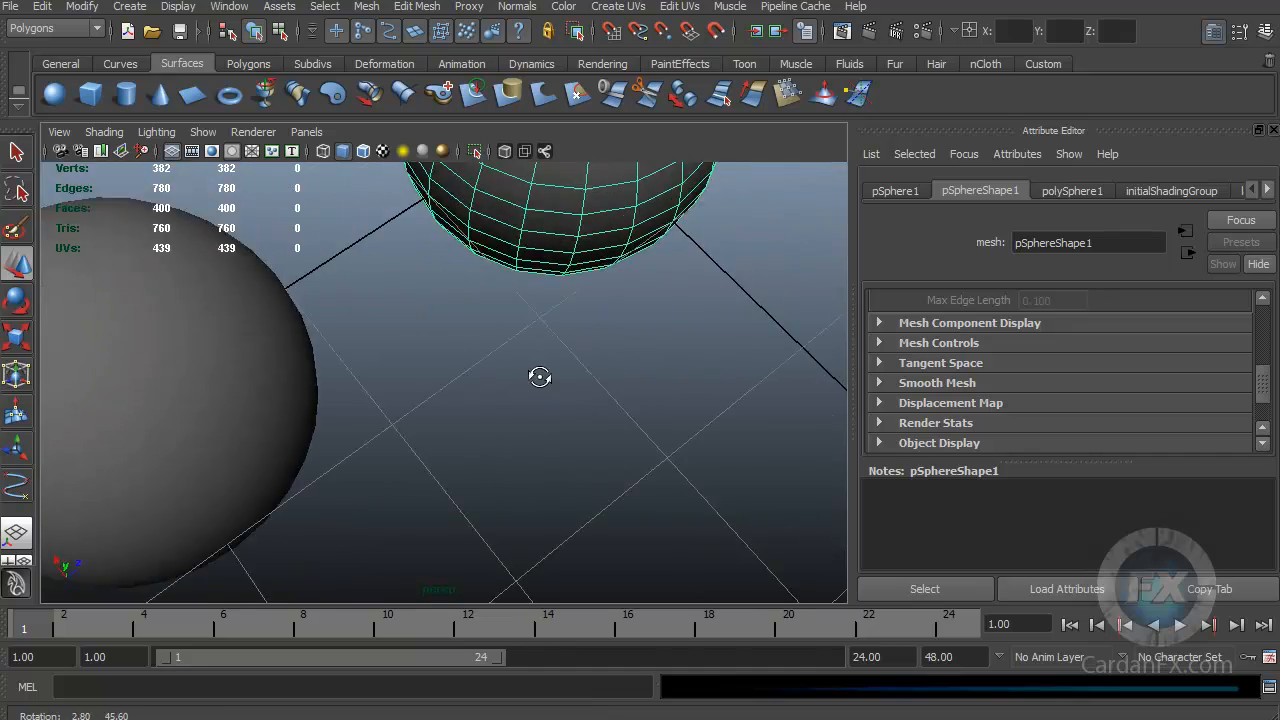
pyautogui.keyDown('alt'); pyautogui.moveTo(546, 225); pyautogui.dragTo(490, 438, button='middle'); pyautogui.keyUp('alt')
pyautogui.scroll(-4, 490, 438)
pyautogui.keyDown('alt'); pyautogui.moveTo(490, 438); pyautogui.dragTo(449, 383); pyautogui.keyUp('alt')
pyautogui.moveTo(506, 344); pyautogui.dragTo(803, 309)
pyautogui.keyDown('alt'); pyautogui.moveTo(525, 435); pyautogui.dragTo(463, 406); pyautogui.keyUp('alt')
pyautogui.scroll(5, 477, 403)
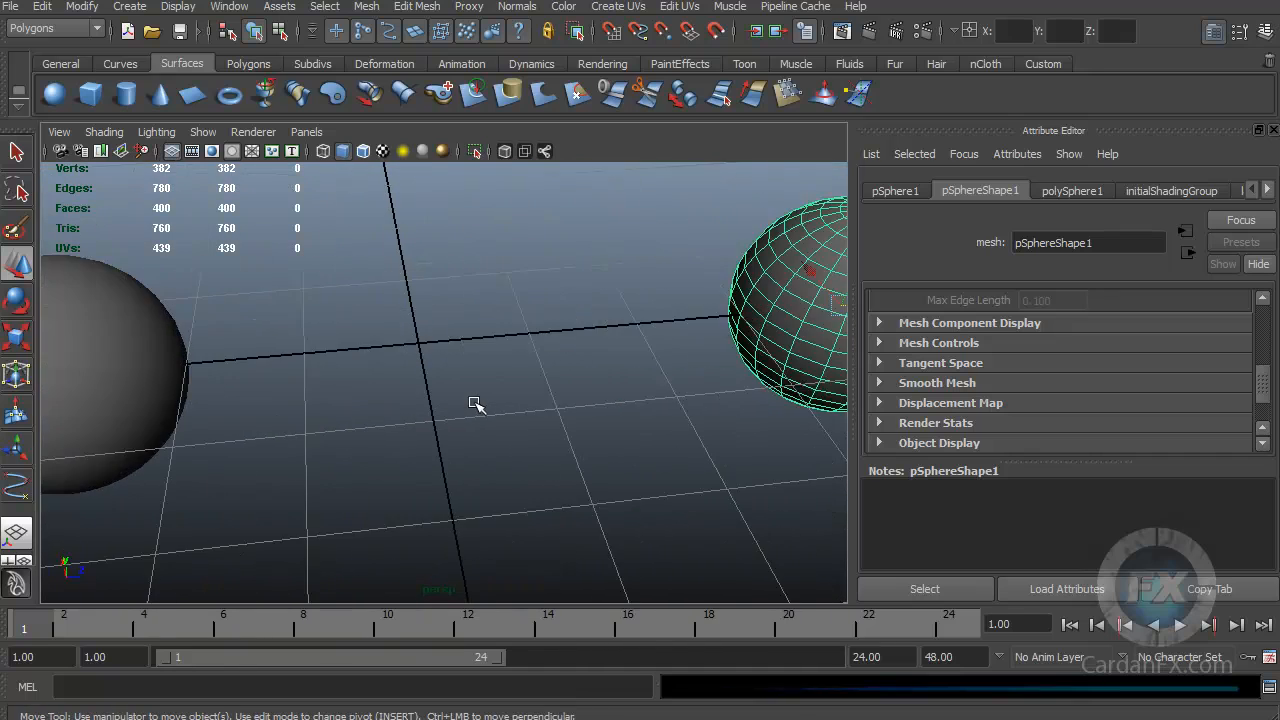
# Create a triangular face with the Create Polygon Tool, placing one vertex at the origin and one along each of the two grid axes.
pyautogui.click(370, 8)
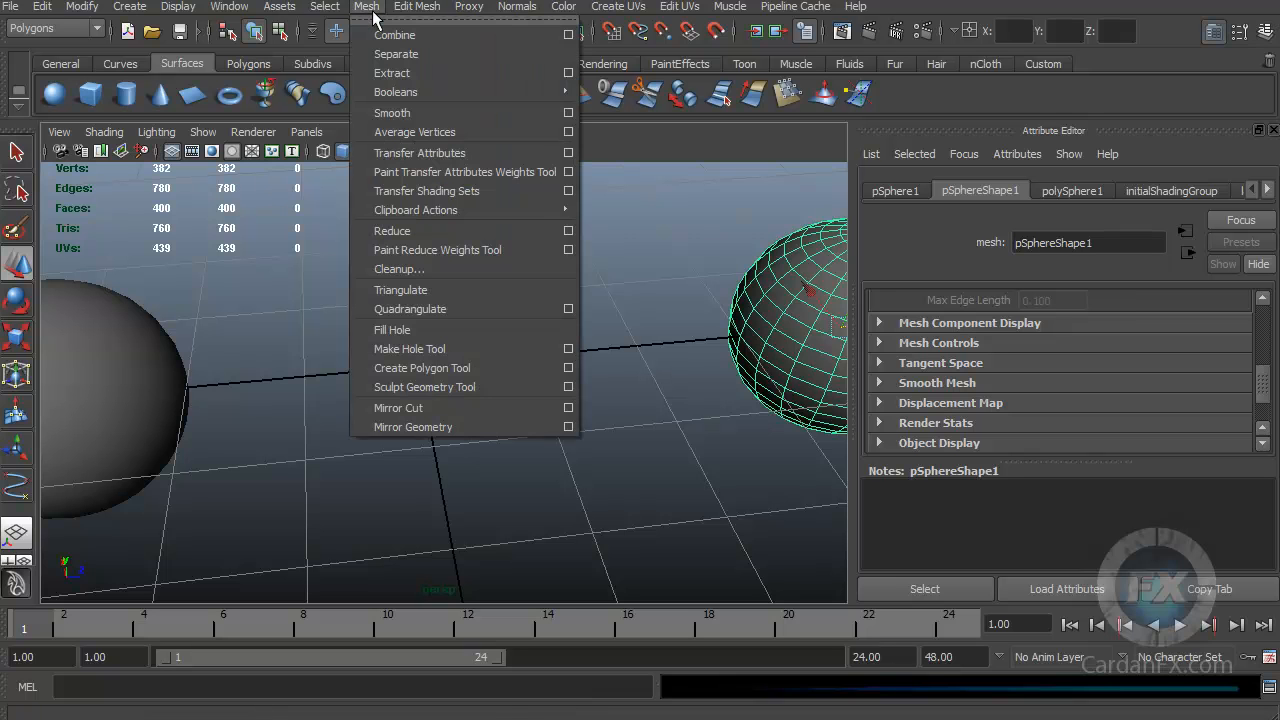
pyautogui.click(430, 368)
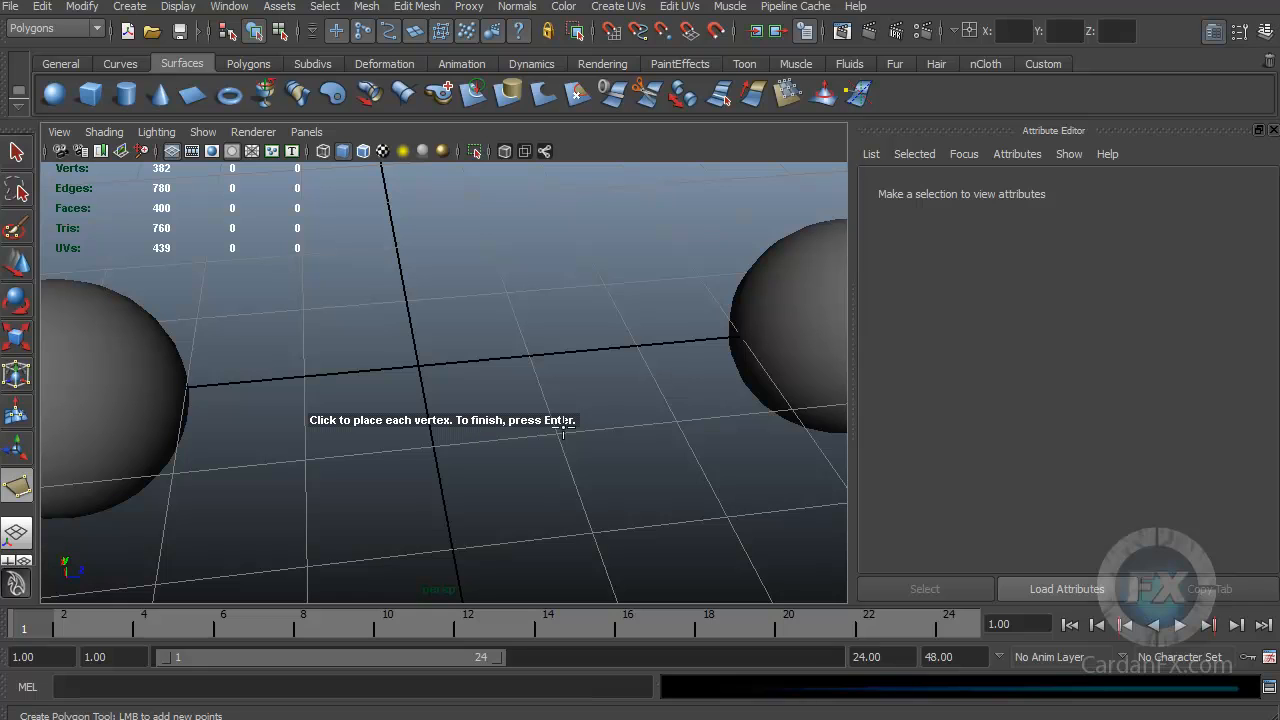
pyautogui.click(306, 376)
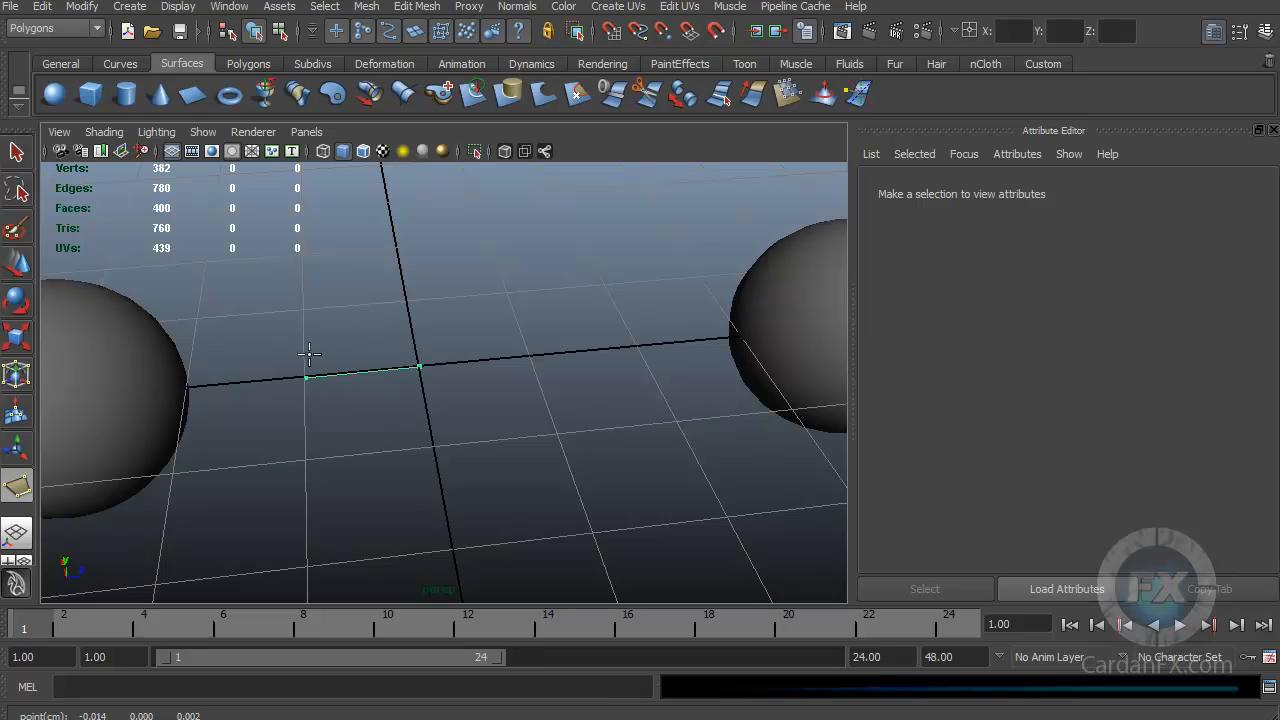
pyautogui.click(433, 449)
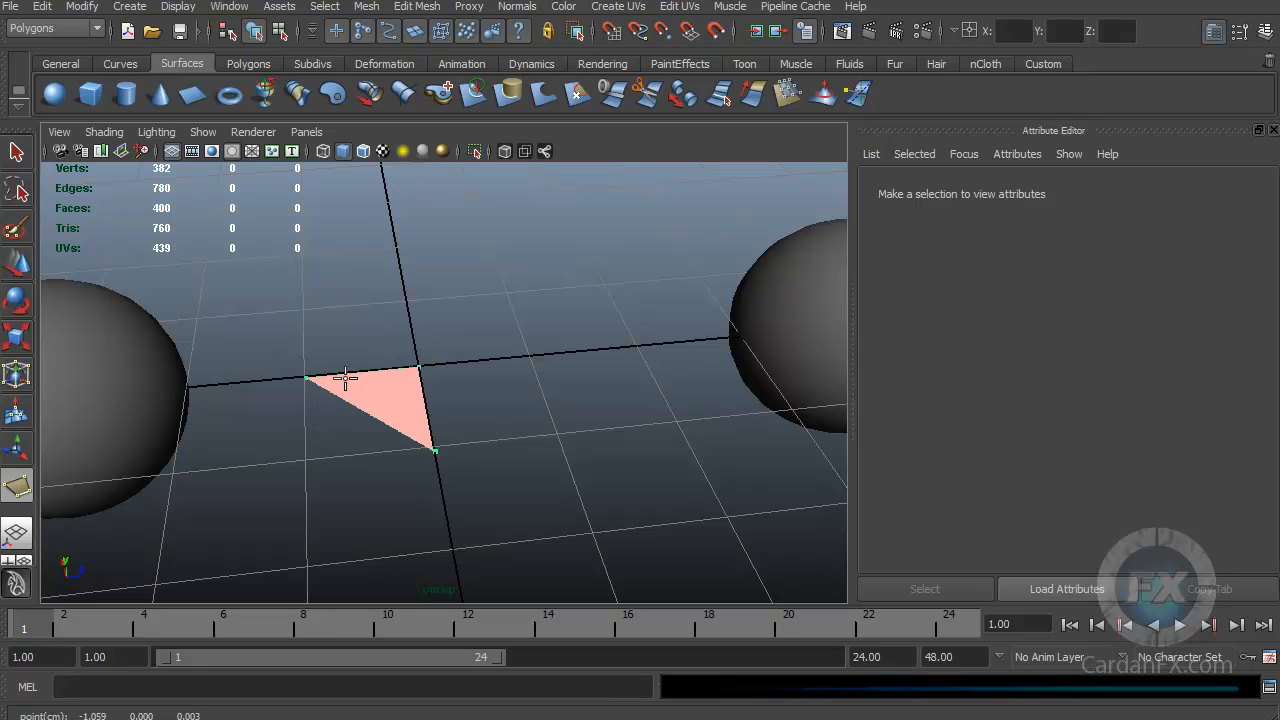
pyautogui.press('Return')
# Move the new triangle straight up along Y so it floats above the grid.
pyautogui.press('w')
pyautogui.keyDown('alt'); pyautogui.moveTo(431, 499); pyautogui.dragTo(397, 451); pyautogui.keyUp('alt')
pyautogui.keyDown('alt'); pyautogui.moveTo(397, 451); pyautogui.dragTo(389, 500, button='middle'); pyautogui.keyUp('alt')
pyautogui.moveTo(403, 346); pyautogui.dragTo(394, 198)
pyautogui.keyDown('alt'); pyautogui.moveTo(360, 400); pyautogui.dragTo(283, 443); pyautogui.keyUp('alt')
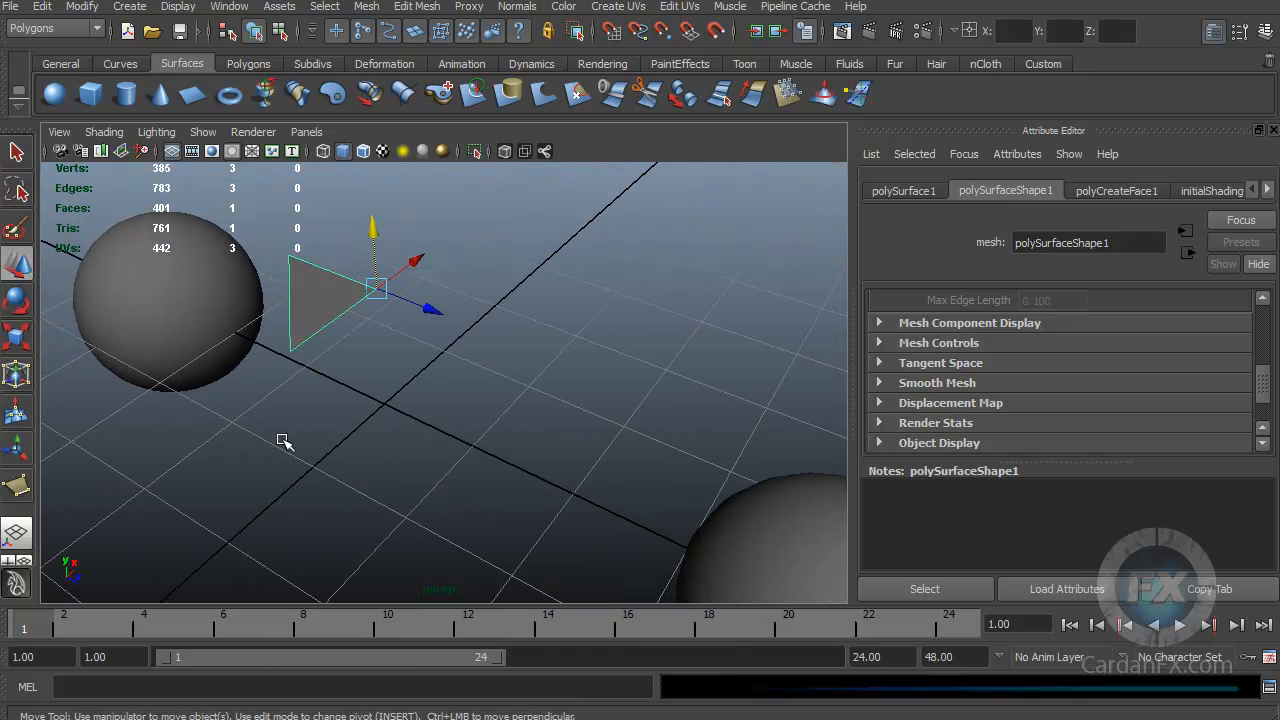
# Select the polygon sphere and examine the faces and edges that make up its mesh up close.
pyautogui.keyDown('alt'); pyautogui.moveTo(283, 443); pyautogui.dragTo(320, 435, button='middle'); pyautogui.keyUp('alt')
pyautogui.scroll(-3, 441, 457)
pyautogui.keyDown('alt'); pyautogui.moveTo(480, 462); pyautogui.dragTo(408, 433, button='middle'); pyautogui.keyUp('alt')
pyautogui.click(625, 498)
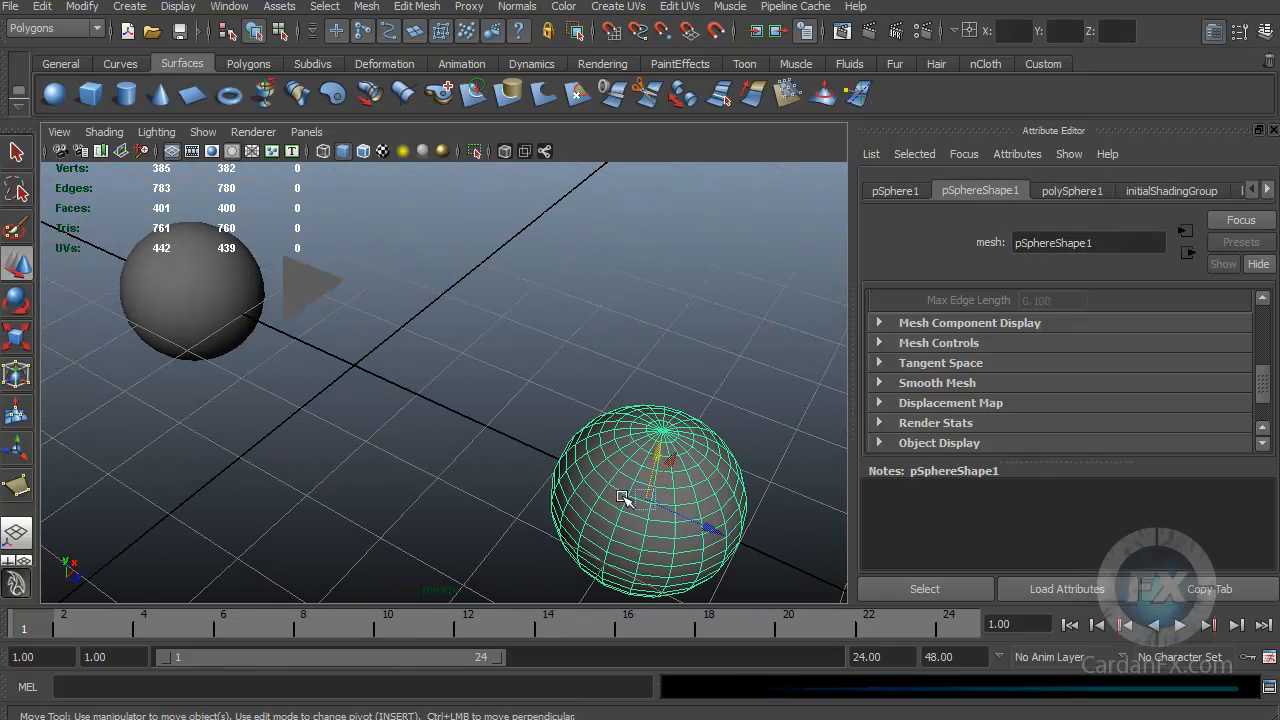
pyautogui.keyDown('alt'); pyautogui.moveTo(678, 497); pyautogui.dragTo(631, 390, button='middle'); pyautogui.keyUp('alt')
pyautogui.keyDown('alt'); pyautogui.moveTo(637, 453); pyautogui.dragTo(585, 435); pyautogui.keyUp('alt')
pyautogui.keyDown('alt'); pyautogui.moveTo(585, 435); pyautogui.dragTo(494, 446, button='middle'); pyautogui.keyUp('alt')
pyautogui.scroll(3, 553, 430)
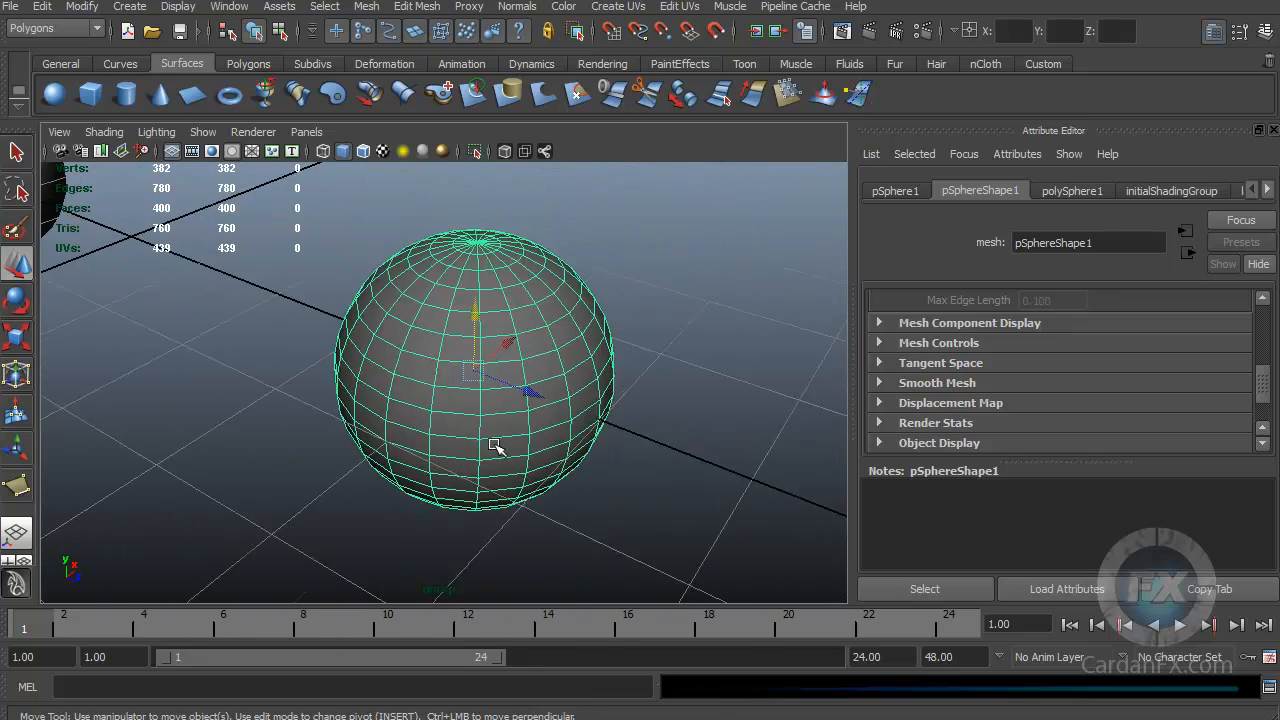
pyautogui.keyDown('alt'); pyautogui.moveTo(494, 446); pyautogui.dragTo(500, 437); pyautogui.keyUp('alt')
pyautogui.scroll(3, 491, 431)
pyautogui.keyDown('alt'); pyautogui.moveTo(491, 431); pyautogui.dragTo(500, 452, button='middle'); pyautogui.keyUp('alt')
pyautogui.keyDown('alt'); pyautogui.moveTo(500, 452); pyautogui.dragTo(450, 386); pyautogui.keyUp('alt')
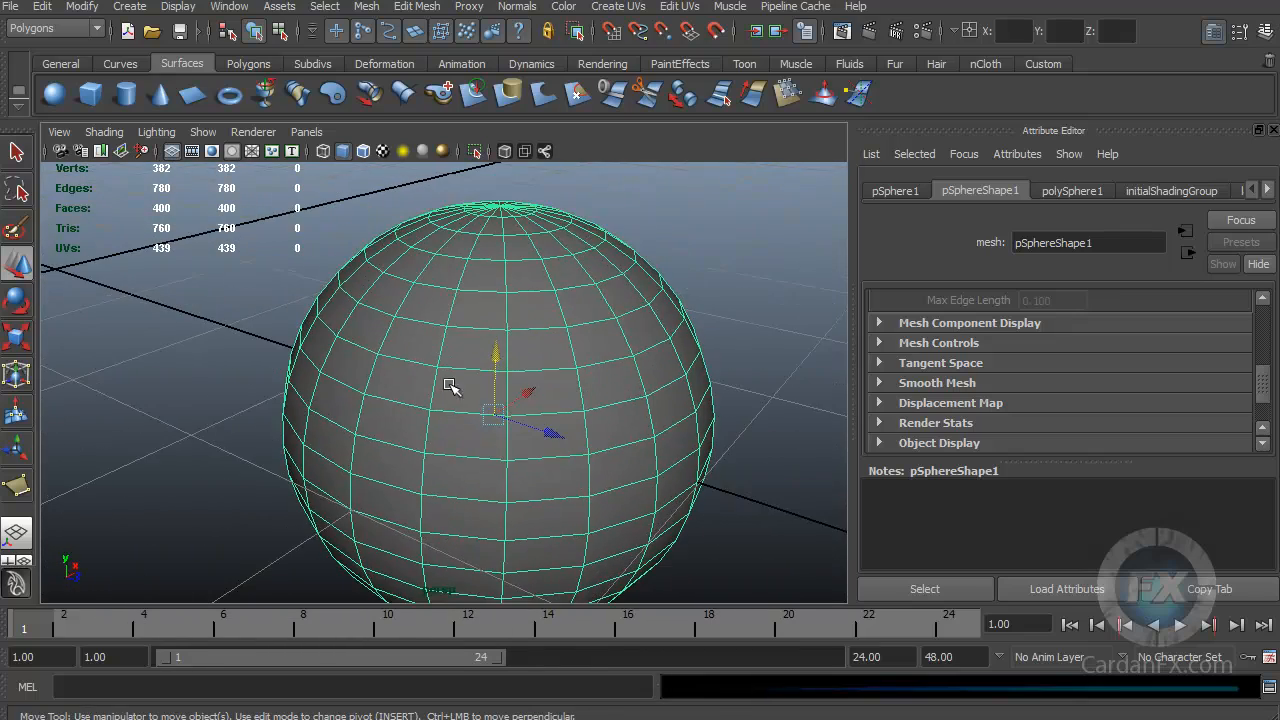
# Examine the polygon sphere's faces around its upper pole and along its silhouette.
pyautogui.keyDown('alt'); pyautogui.moveTo(498, 440); pyautogui.dragTo(476, 415); pyautogui.keyUp('alt')
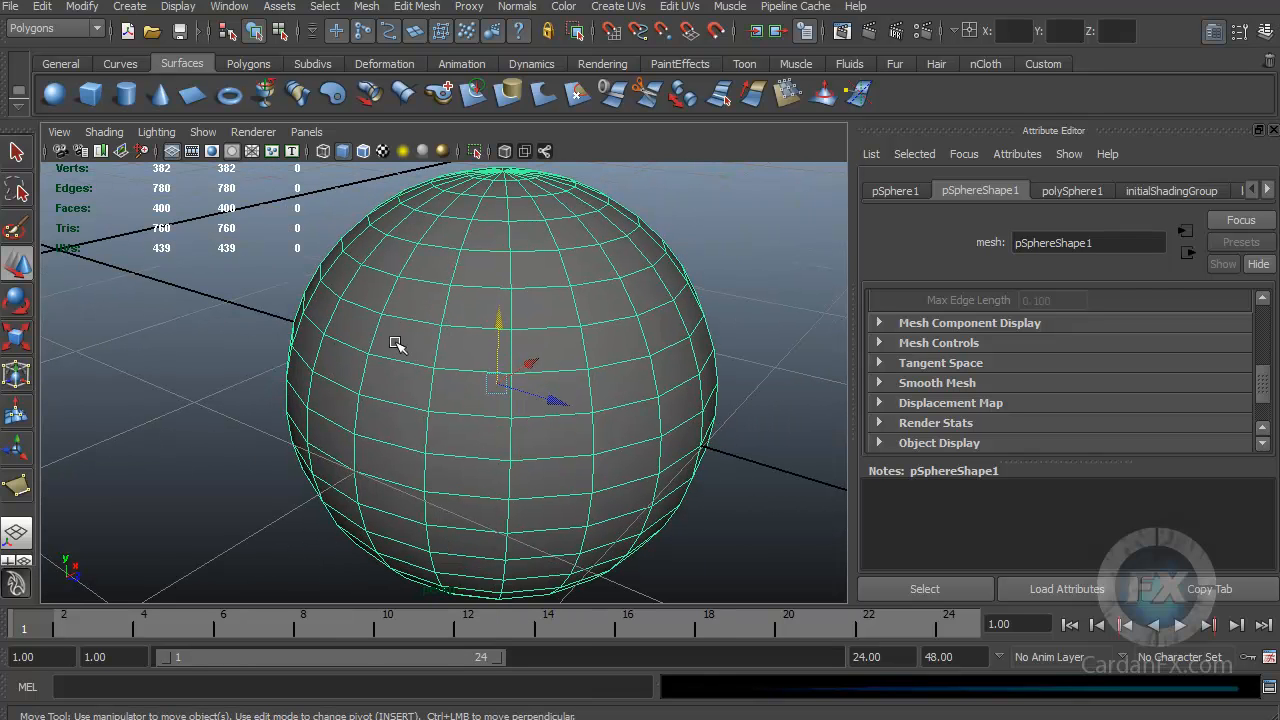
pyautogui.keyDown('alt'); pyautogui.moveTo(569, 380); pyautogui.dragTo(540, 388); pyautogui.keyUp('alt')
pyautogui.keyDown('alt'); pyautogui.moveTo(454, 256); pyautogui.dragTo(451, 274); pyautogui.keyUp('alt')
pyautogui.keyDown('alt'); pyautogui.moveTo(451, 274); pyautogui.dragTo(449, 346, button='right'); pyautogui.keyUp('alt')
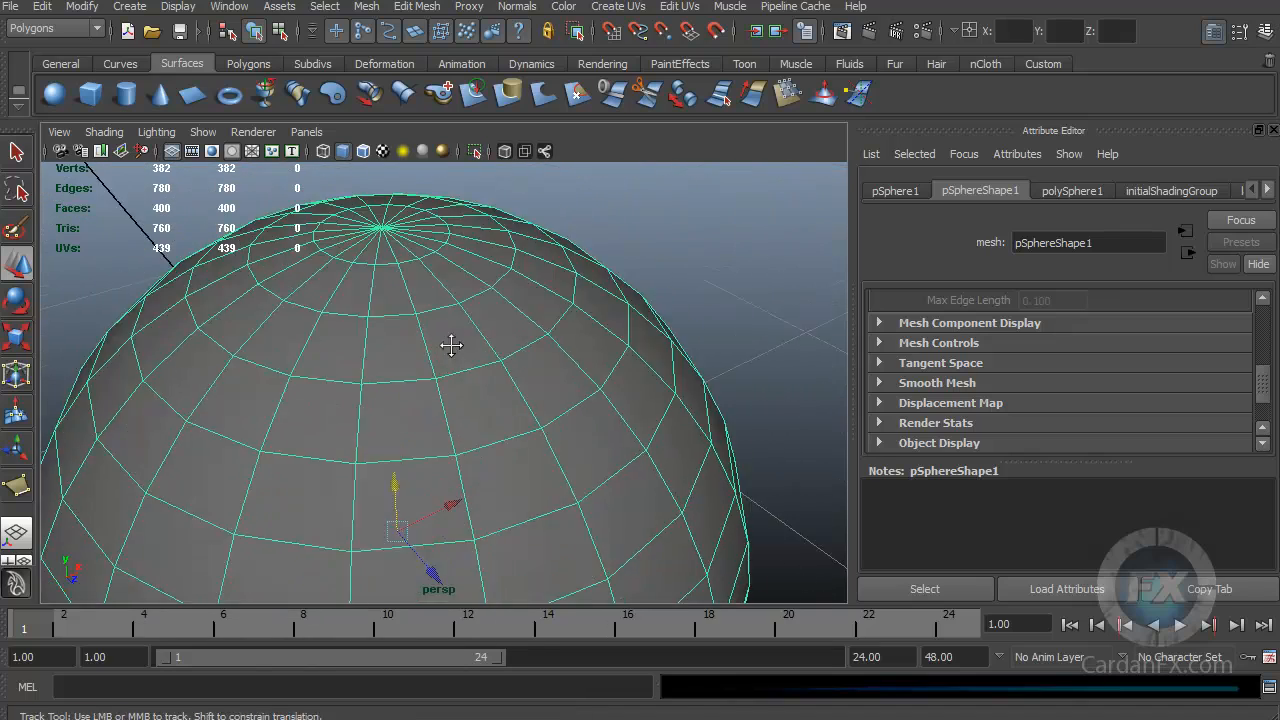
pyautogui.keyDown('alt'); pyautogui.moveTo(449, 346); pyautogui.dragTo(452, 330, button='middle'); pyautogui.keyUp('alt')
pyautogui.keyDown('alt'); pyautogui.moveTo(429, 349); pyautogui.dragTo(441, 334); pyautogui.keyUp('alt')
pyautogui.scroll(-3, 441, 334)
pyautogui.keyDown('alt'); pyautogui.moveTo(477, 403); pyautogui.dragTo(491, 320); pyautogui.keyUp('alt')
pyautogui.keyDown('alt'); pyautogui.moveTo(491, 320); pyautogui.dragTo(488, 399, button='middle'); pyautogui.keyUp('alt')
pyautogui.keyDown('alt'); pyautogui.moveTo(489, 400); pyautogui.dragTo(488, 412); pyautogui.keyUp('alt')
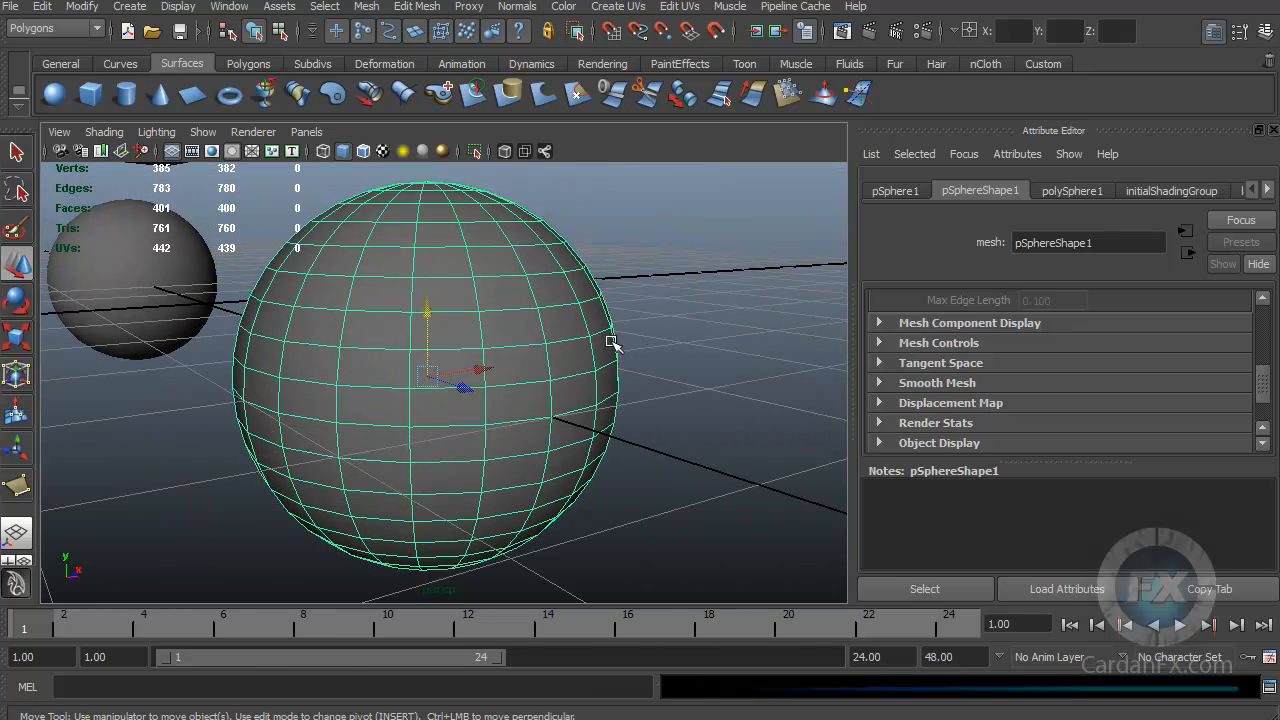
# Lower the polygon sphere's Subdivisions Axis and Subdivisions Height to 3 and inspect the resulting coarse shape.
pyautogui.click(1084, 192)
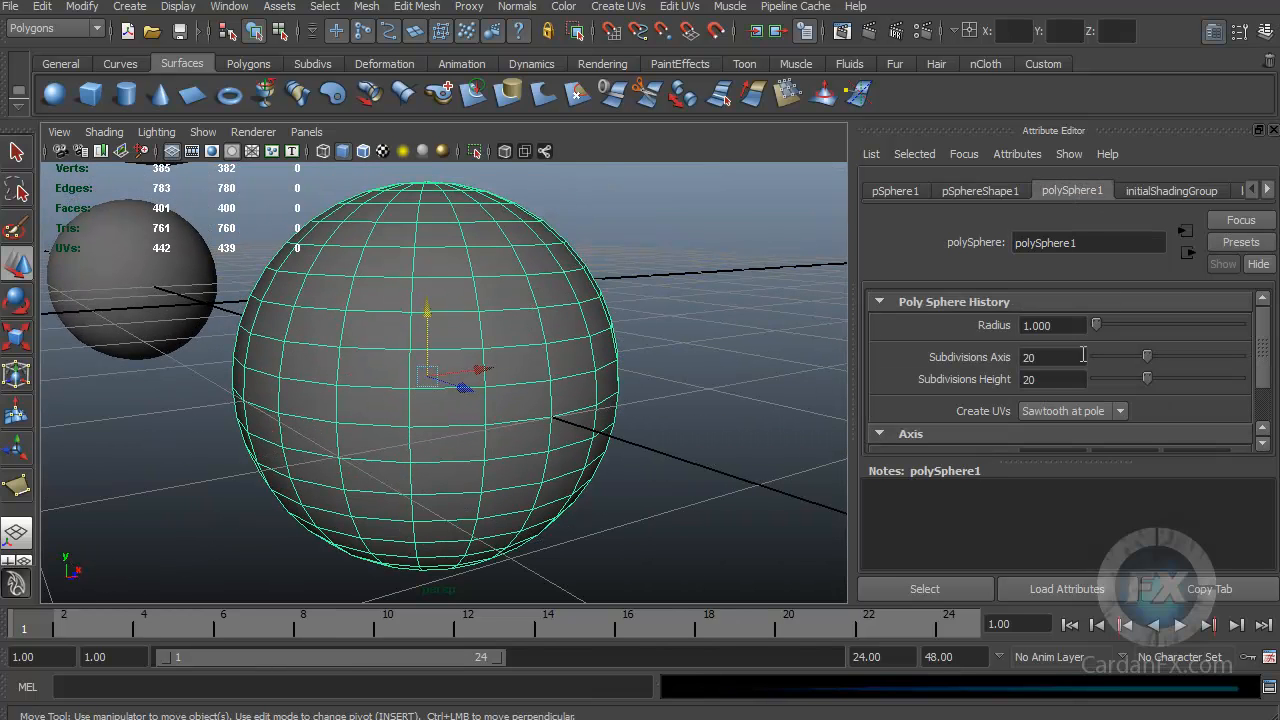
pyautogui.moveTo(1147, 356); pyautogui.dragTo(1088, 382)
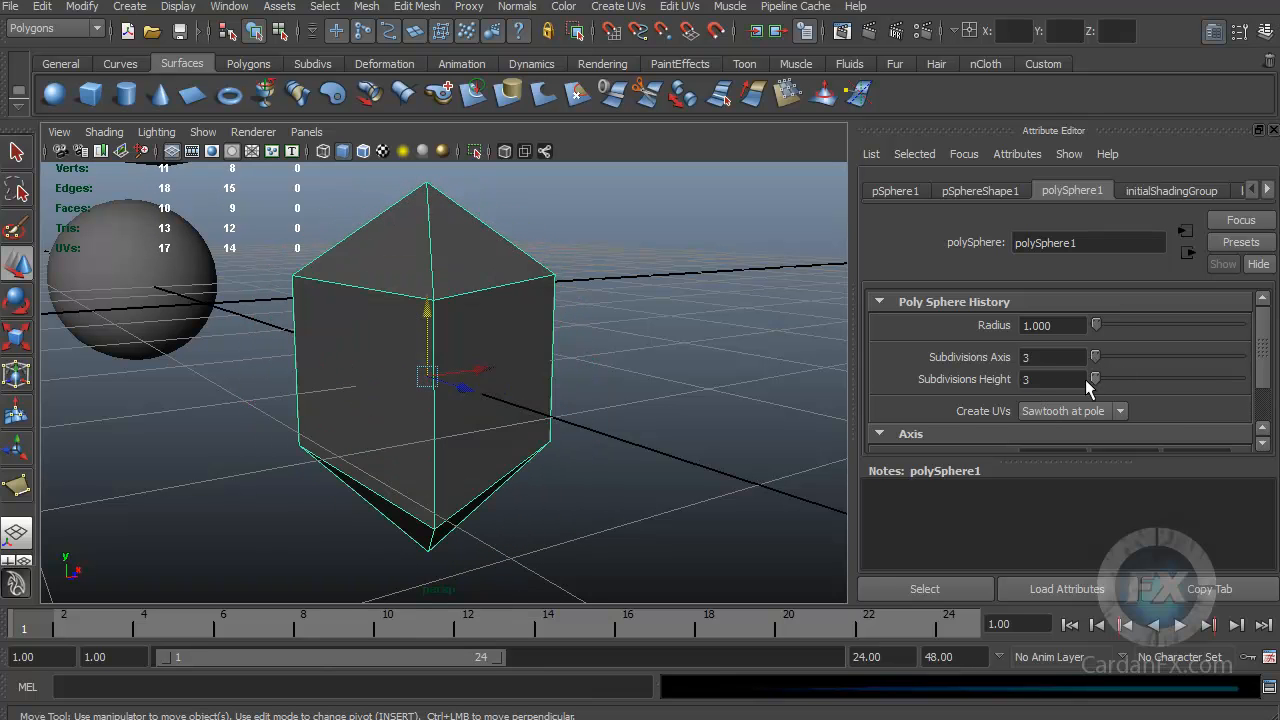
pyautogui.keyDown('alt'); pyautogui.moveTo(503, 307); pyautogui.dragTo(586, 317); pyautogui.keyUp('alt')
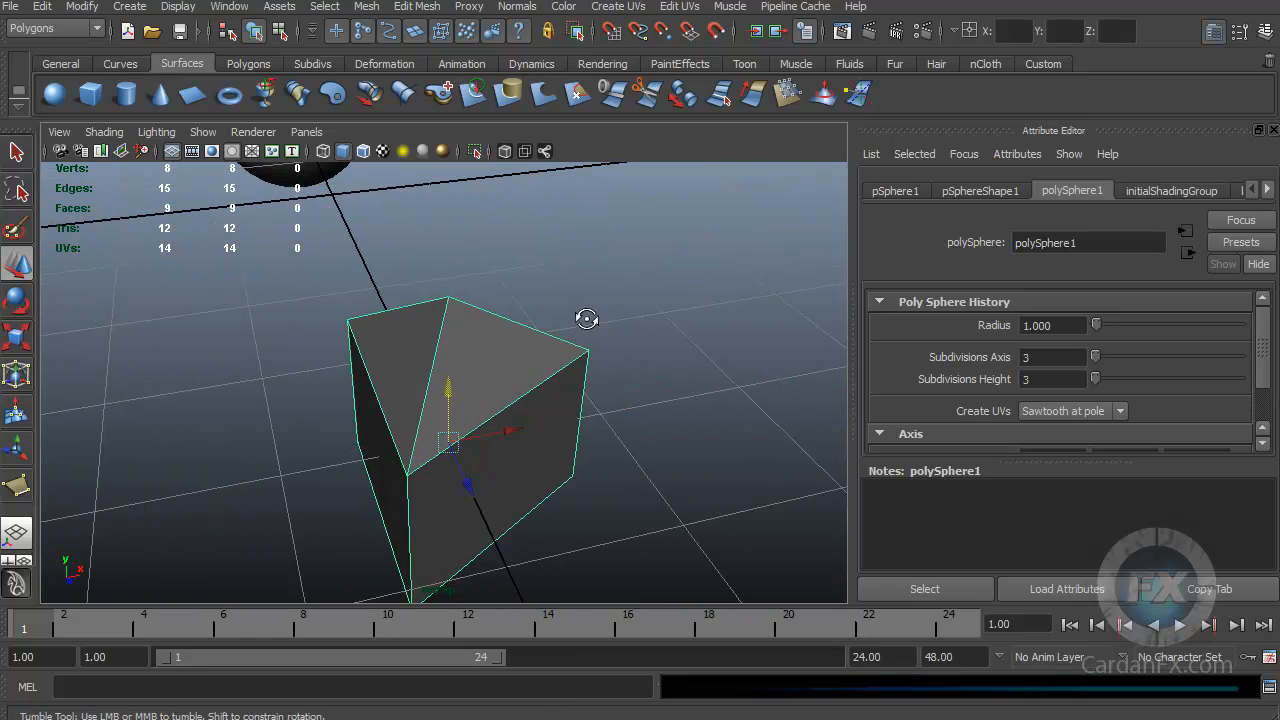
pyautogui.keyDown('alt'); pyautogui.moveTo(586, 317); pyautogui.dragTo(515, 337, button='middle'); pyautogui.keyUp('alt')
pyautogui.moveTo(515, 337)
pyautogui.keyDown('alt'); pyautogui.mouseDown()
pyautogui.moveTo(529, 331)
pyautogui.moveTo(431, 329)
pyautogui.moveTo(674, 357)
pyautogui.moveTo(615, 321)
pyautogui.moveTo(543, 363)
pyautogui.moveTo(560, 323)
pyautogui.moveTo(491, 351)
pyautogui.moveTo(557, 284)
pyautogui.moveTo(503, 363)
pyautogui.moveTo(466, 471)
pyautogui.moveTo(523, 423)
pyautogui.moveTo(517, 318)
pyautogui.moveTo(500, 366)
pyautogui.moveTo(522, 381)
pyautogui.moveTo(491, 354)
pyautogui.moveTo(480, 364)
pyautogui.moveTo(500, 371)
pyautogui.moveTo(503, 346)
pyautogui.mouseUp(); pyautogui.keyUp('alt')
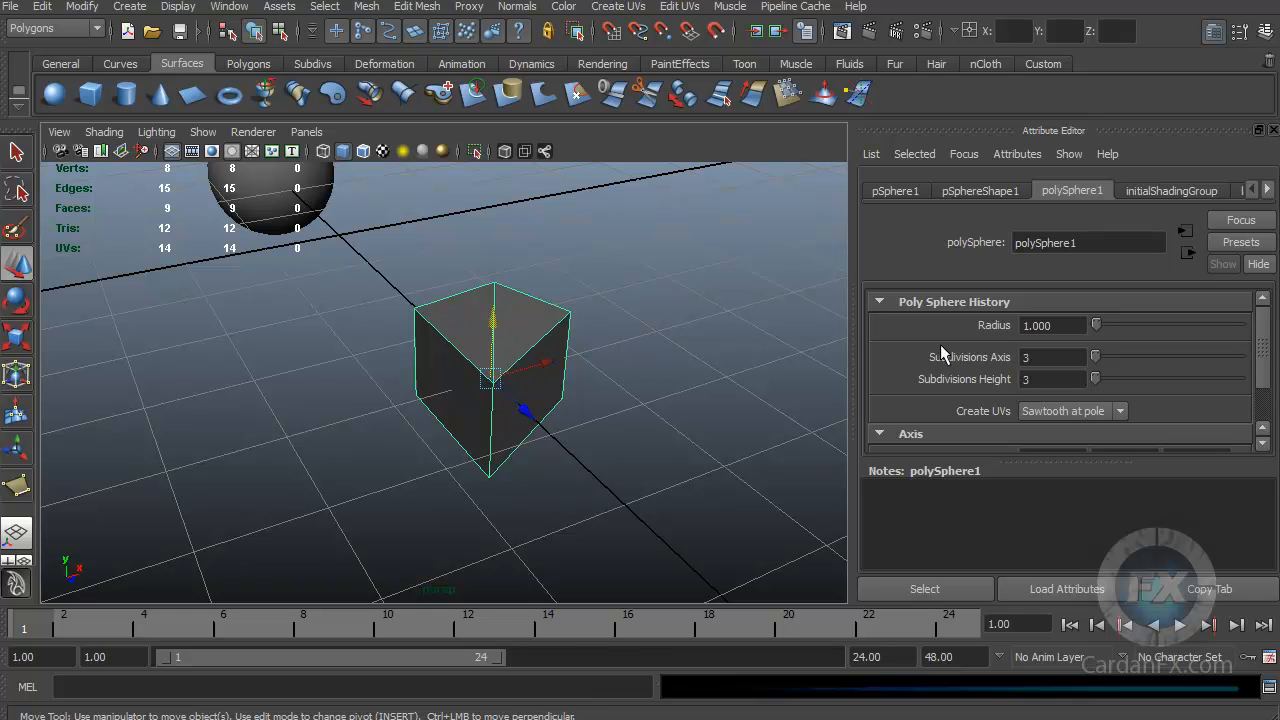
# Set the polygon sphere's Subdivisions Axis and Subdivisions Height to 23.
pyautogui.moveTo(1095, 357); pyautogui.dragTo(1157, 366)
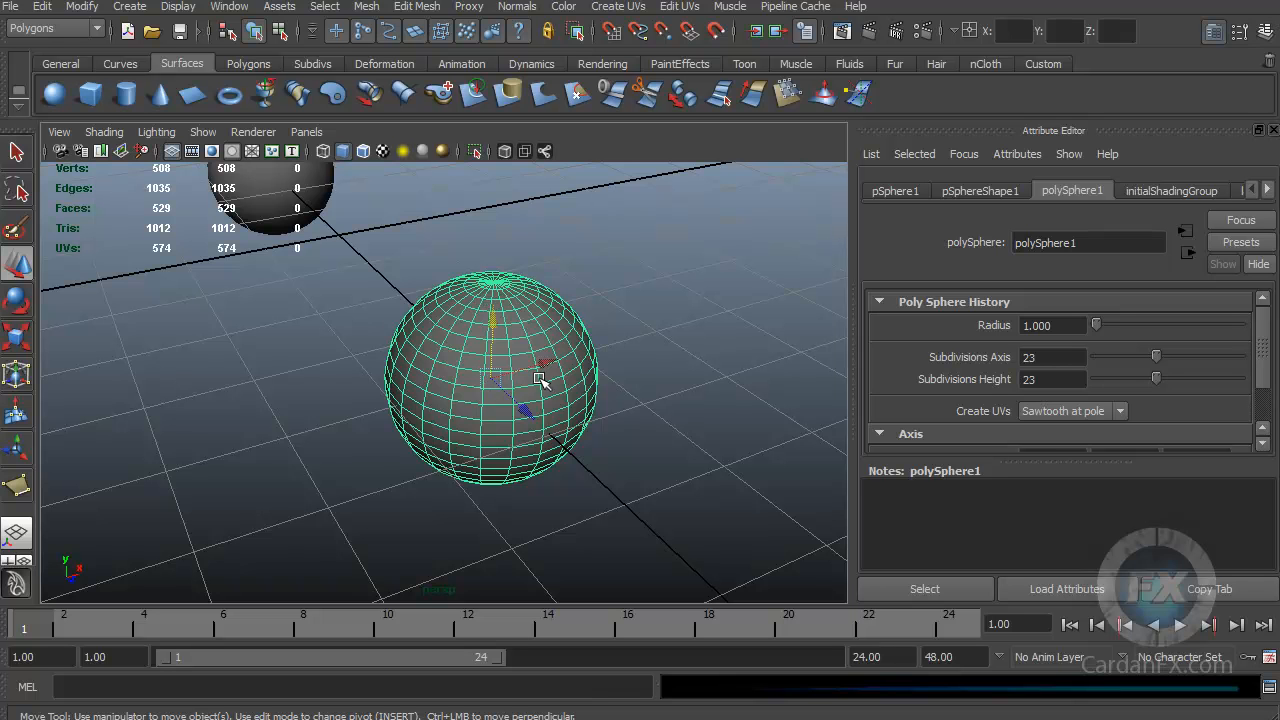
pyautogui.keyDown('alt'); pyautogui.moveTo(605, 445); pyautogui.dragTo(575, 455); pyautogui.keyUp('alt')
pyautogui.keyDown('alt'); pyautogui.moveTo(480, 363); pyautogui.dragTo(549, 447); pyautogui.keyUp('alt')
# Select the NURBS sphere and examine its surface curves and smooth silhouette from several sides and distances.
pyautogui.click(477, 349)
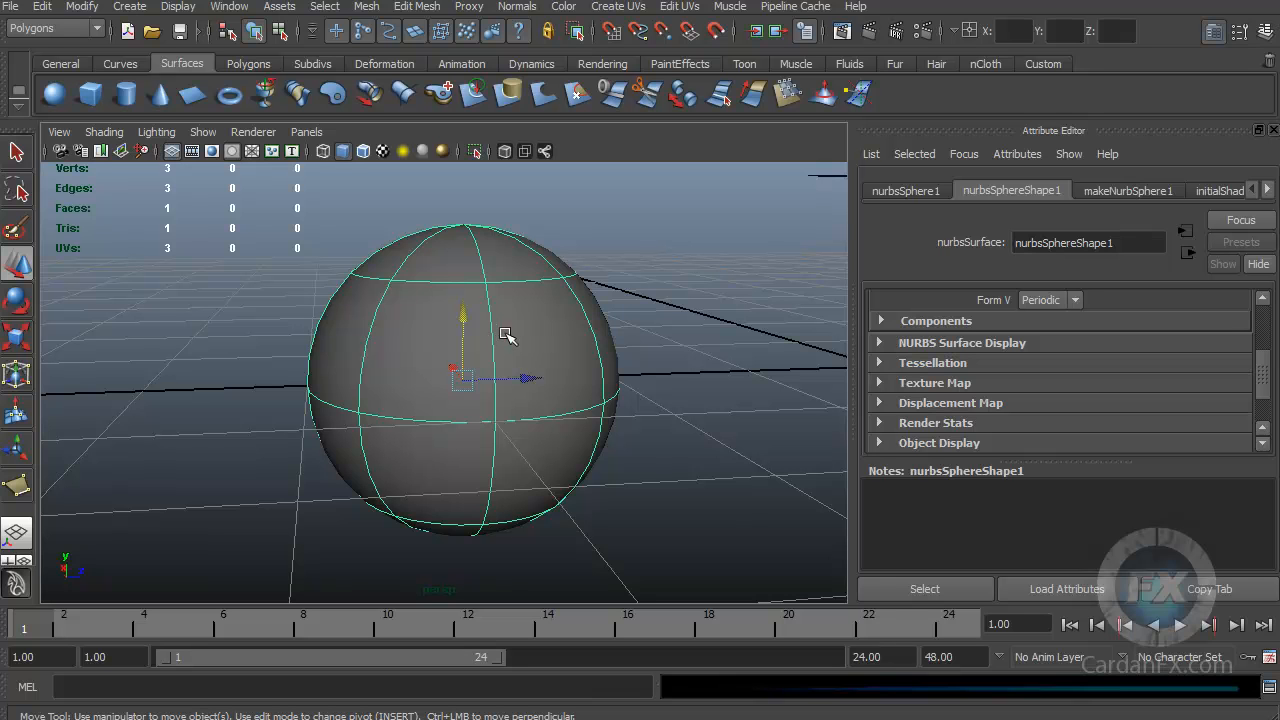
pyautogui.keyDown('alt'); pyautogui.moveTo(672, 357); pyautogui.dragTo(534, 346); pyautogui.keyUp('alt')
pyautogui.moveTo(534, 346)
pyautogui.keyDown('alt'); pyautogui.mouseDown(button='middle')
pyautogui.moveTo(460, 352)
pyautogui.moveTo(534, 374)
pyautogui.moveTo(580, 358)
pyautogui.mouseUp(button='middle'); pyautogui.keyUp('alt')
pyautogui.keyDown('alt'); pyautogui.moveTo(580, 358); pyautogui.dragTo(526, 329); pyautogui.keyUp('alt')
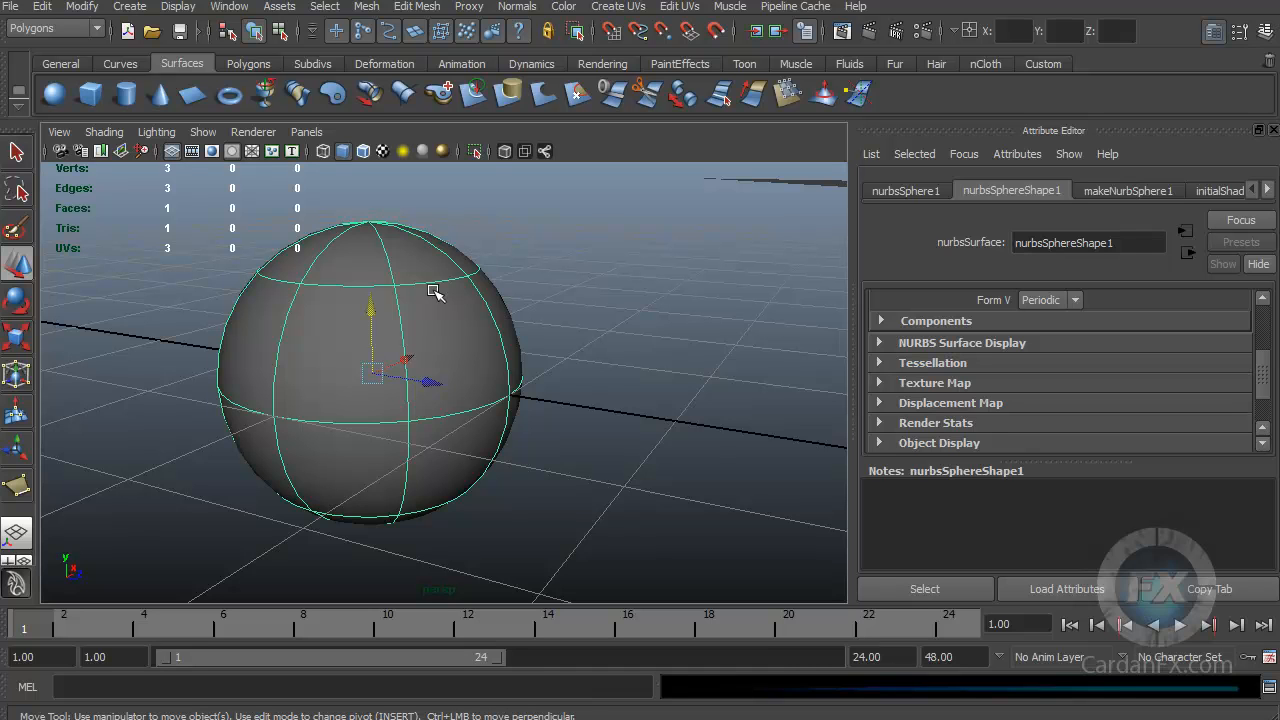
pyautogui.keyDown('alt'); pyautogui.moveTo(676, 374); pyautogui.dragTo(543, 361, button='middle'); pyautogui.keyUp('alt')
pyautogui.scroll(-2, 543, 361)
pyautogui.keyDown('alt'); pyautogui.moveTo(625, 362); pyautogui.dragTo(510, 364, button='middle'); pyautogui.keyUp('alt')
pyautogui.moveTo(510, 364)
pyautogui.keyDown('alt'); pyautogui.mouseDown()
pyautogui.moveTo(554, 366)
pyautogui.moveTo(469, 364)
pyautogui.moveTo(505, 365)
pyautogui.mouseUp(); pyautogui.keyUp('alt')
pyautogui.scroll(-3, 469, 366)
pyautogui.keyDown('alt'); pyautogui.moveTo(505, 365); pyautogui.dragTo(405, 352, button='middle'); pyautogui.keyUp('alt')
pyautogui.keyDown('alt'); pyautogui.moveTo(405, 352); pyautogui.dragTo(503, 377); pyautogui.keyUp('alt')
pyautogui.keyDown('alt'); pyautogui.moveTo(503, 377); pyautogui.dragTo(566, 380, button='middle'); pyautogui.keyUp('alt')
# Delete the floating triangular face above the spheres.
pyautogui.click(634, 393)
pyautogui.moveTo(714, 391); pyautogui.dragTo(383, 383)
pyautogui.keyDown('alt'); pyautogui.moveTo(383, 383); pyautogui.dragTo(494, 391, button='middle'); pyautogui.keyUp('alt')
pyautogui.click(518, 304)
pyautogui.keyDown('alt'); pyautogui.moveTo(518, 304); pyautogui.dragTo(505, 358); pyautogui.keyUp('alt')
pyautogui.click(505, 358)
pyautogui.keyDown('alt'); pyautogui.moveTo(503, 434); pyautogui.dragTo(516, 382); pyautogui.keyUp('alt')
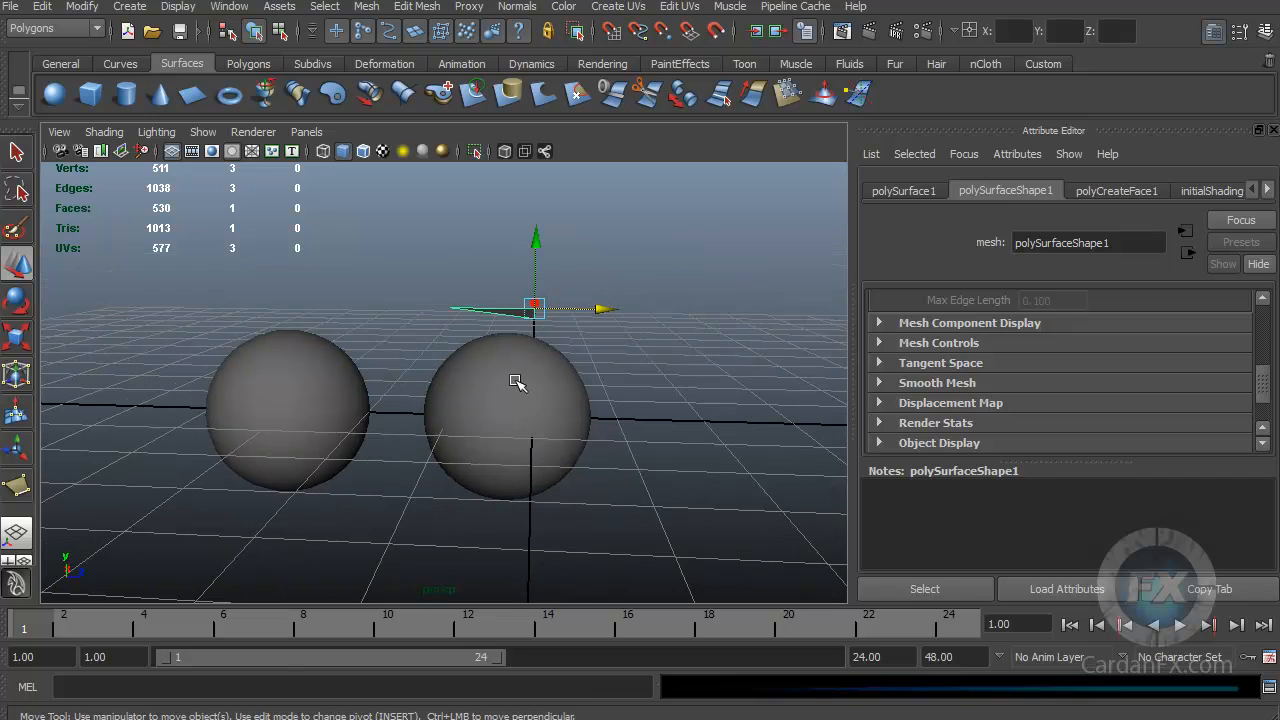
pyautogui.press('Delete')
# Select the polygon sphere and switch it to vertex selection.
pyautogui.scroll(3, 423, 416)
pyautogui.keyDown('alt'); pyautogui.moveTo(418, 450); pyautogui.dragTo(448, 443); pyautogui.keyUp('alt')
pyautogui.keyDown('alt'); pyautogui.moveTo(457, 427); pyautogui.dragTo(529, 394, button='middle'); pyautogui.keyUp('alt')
pyautogui.keyDown('alt'); pyautogui.moveTo(529, 394); pyautogui.dragTo(507, 403); pyautogui.keyUp('alt')
pyautogui.keyDown('alt'); pyautogui.moveTo(507, 403); pyautogui.dragTo(511, 396, button='middle'); pyautogui.keyUp('alt')
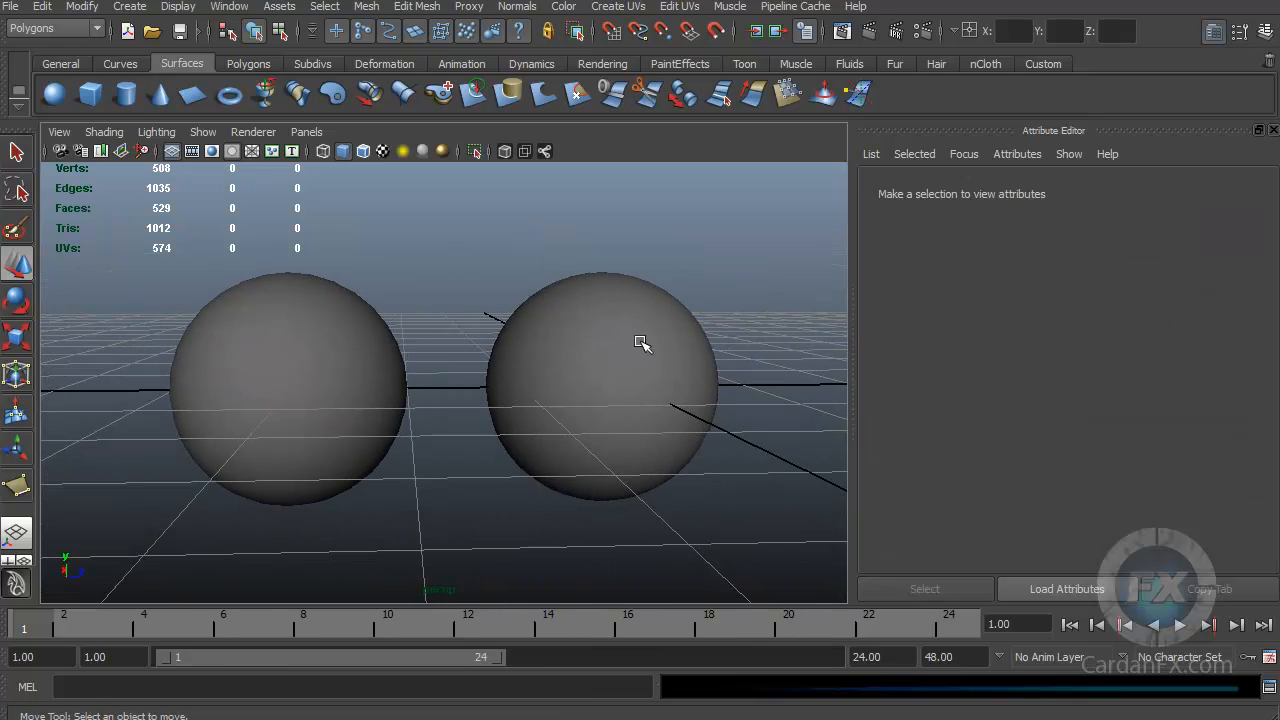
pyautogui.click(620, 370)
pyautogui.scroll(3, 560, 420)
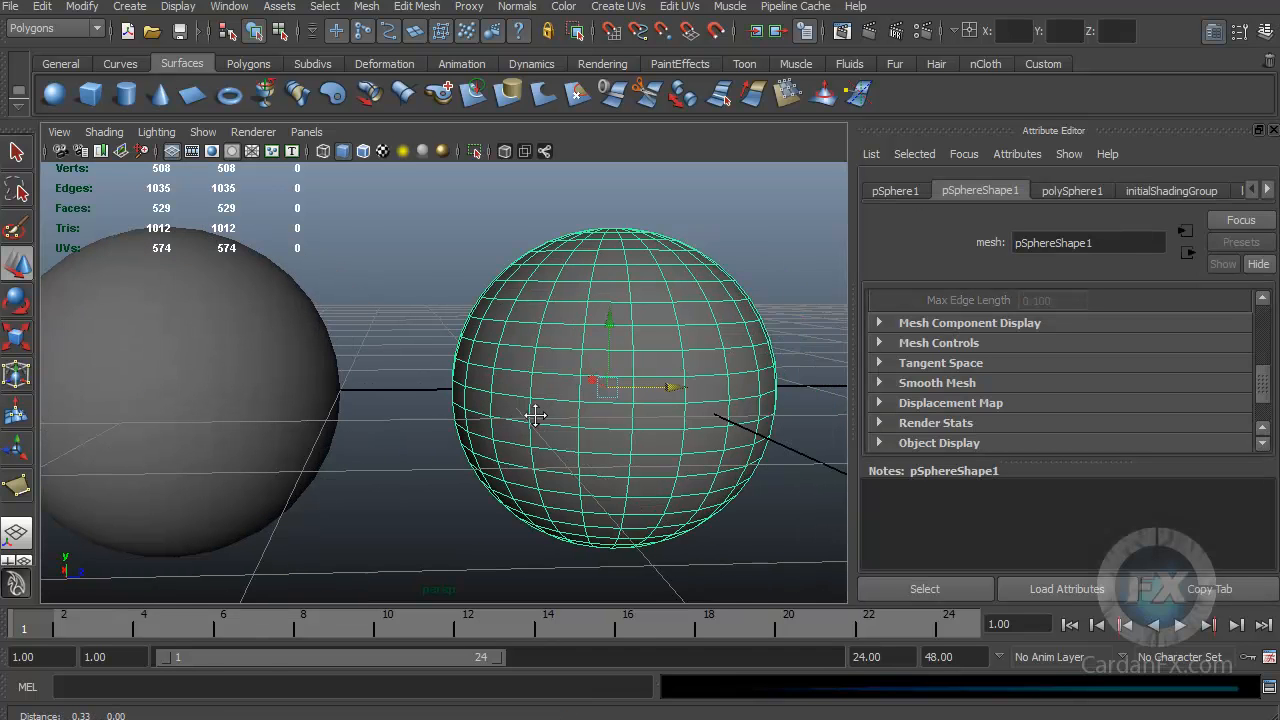
pyautogui.keyDown('alt'); pyautogui.moveTo(521, 409); pyautogui.dragTo(586, 429, button='middle'); pyautogui.keyUp('alt')
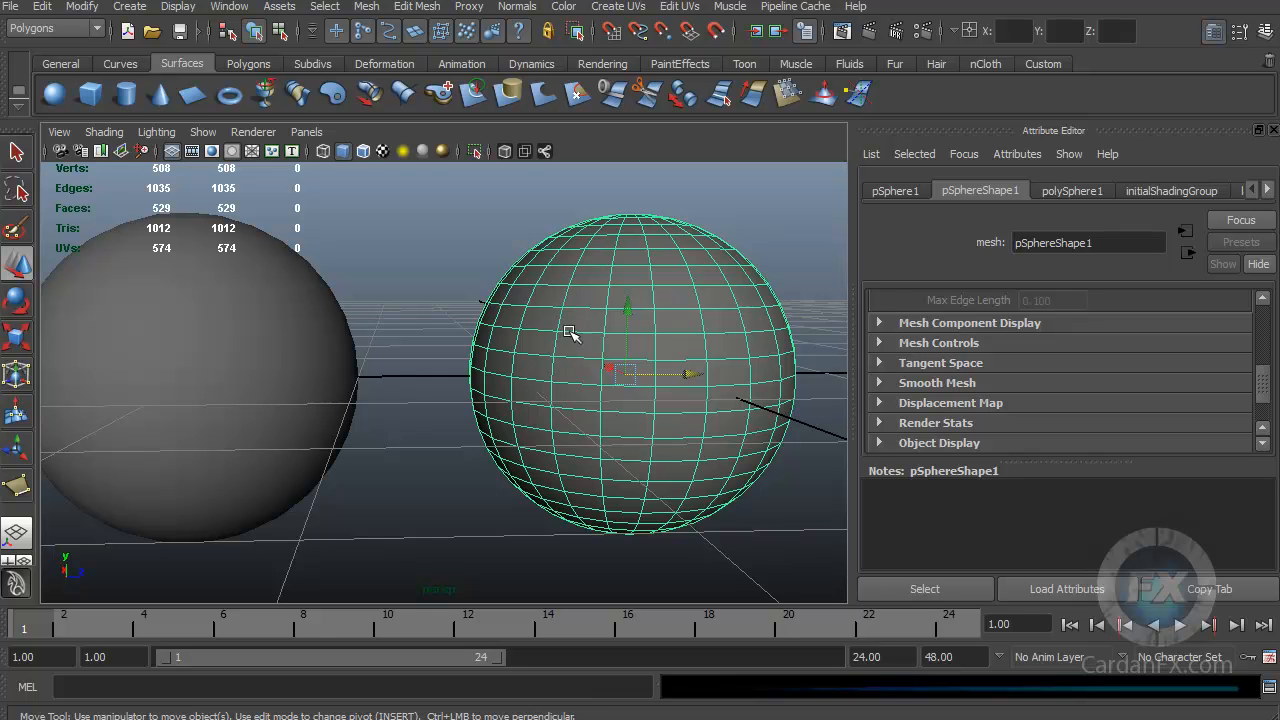
pyautogui.rightClick(570, 283)
pyautogui.rightClick(581, 271)
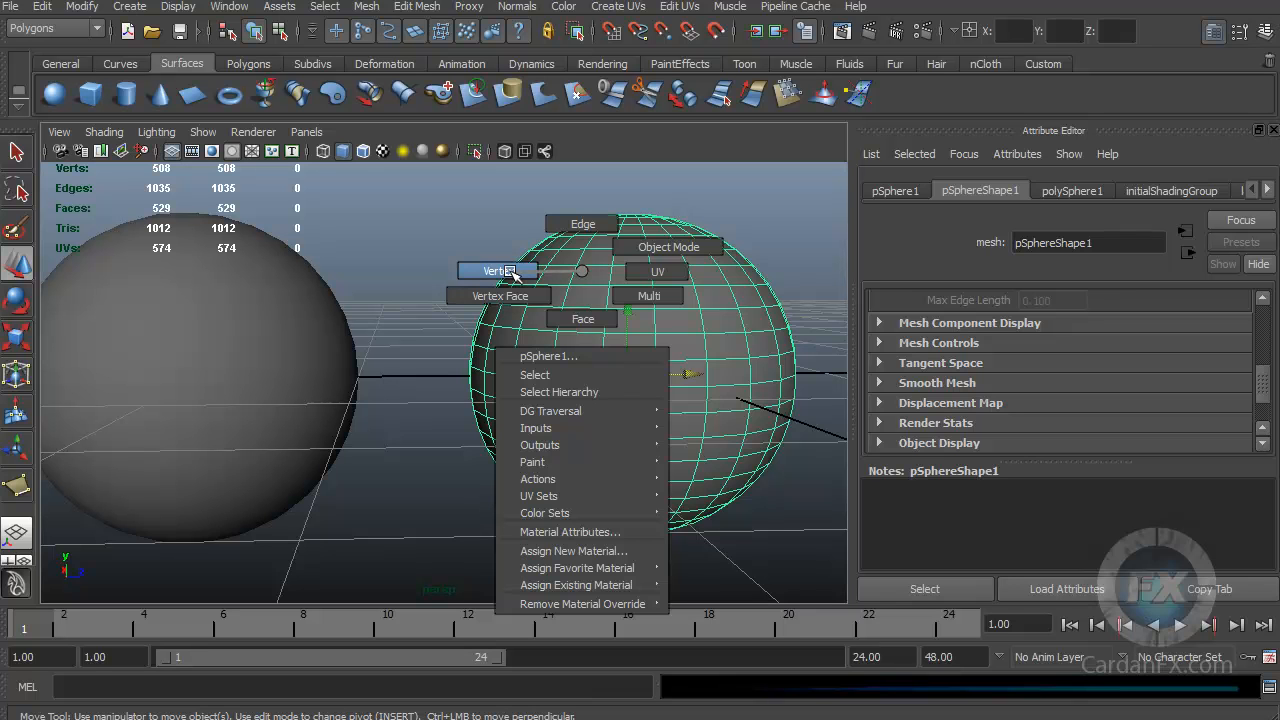
pyautogui.moveTo(510, 271); pyautogui.dragTo(511, 273, button='right')
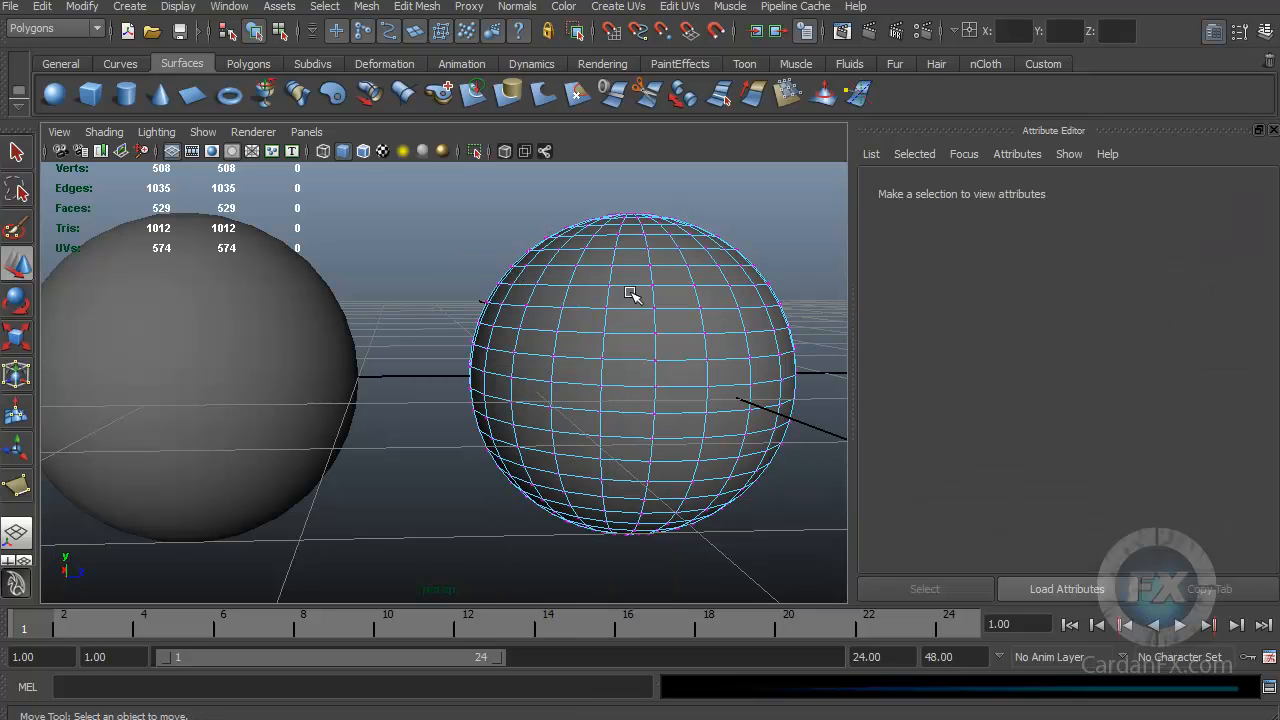
# Select a single vertex on the polygon sphere's side and pull it outward into a long spike.
pyautogui.keyDown('alt'); pyautogui.moveTo(645, 300); pyautogui.dragTo(510, 312, button='middle'); pyautogui.keyUp('alt')
pyautogui.scroll(3, 566, 332)
pyautogui.click(508, 325)
pyautogui.keyDown('alt'); pyautogui.moveTo(577, 369); pyautogui.dragTo(500, 372); pyautogui.keyUp('alt')
pyautogui.keyDown('alt'); pyautogui.moveTo(500, 372); pyautogui.dragTo(694, 410, button='middle'); pyautogui.keyUp('alt')
pyautogui.keyDown('alt'); pyautogui.moveTo(695, 410); pyautogui.dragTo(252, 373); pyautogui.keyUp('alt')
pyautogui.keyDown('alt'); pyautogui.moveTo(509, 463); pyautogui.dragTo(503, 437); pyautogui.keyUp('alt')
# Try moving a vertex beside the spike's base upward and sideways, and undo both moves.
pyautogui.click(452, 358)
pyautogui.moveTo(452, 302); pyautogui.dragTo(480, 240)
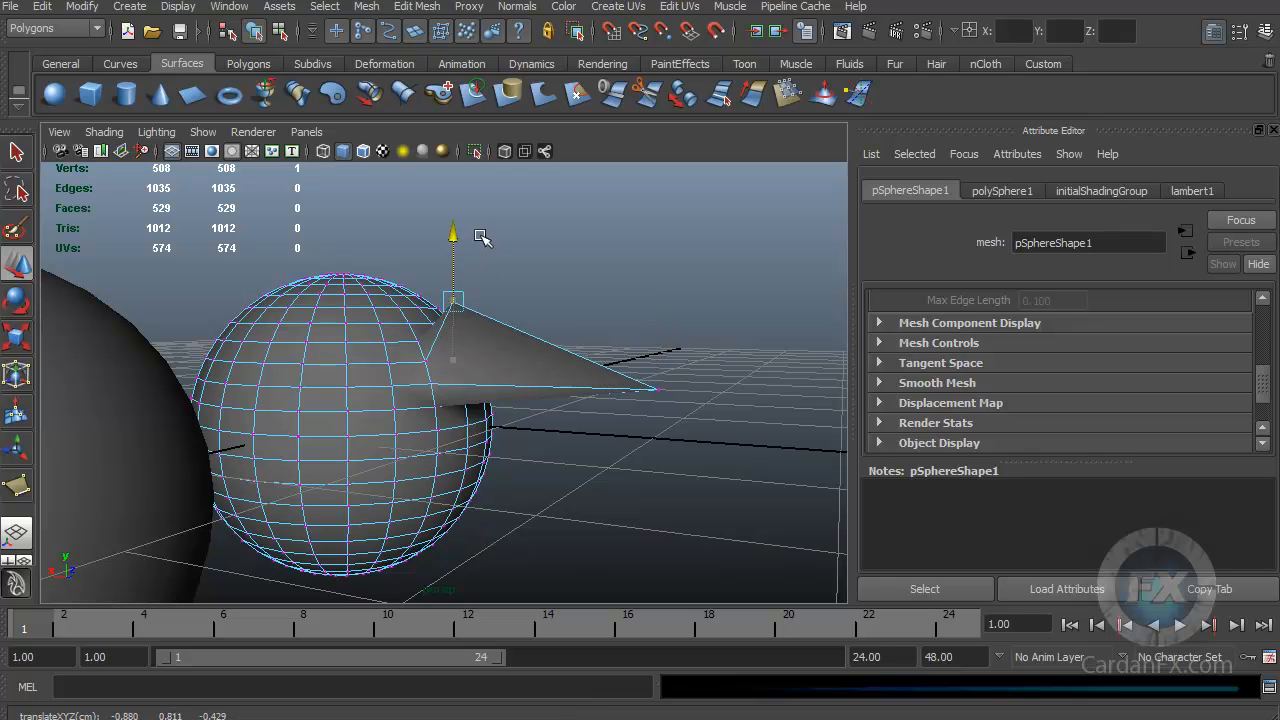
pyautogui.moveTo(395, 297); pyautogui.dragTo(575, 293)
pyautogui.press('z')
pyautogui.press('z')
# Switch the polygon sphere to edge selection, facing an undeformed area next to the spike.
pyautogui.keyDown('alt'); pyautogui.moveTo(590, 357); pyautogui.dragTo(478, 377); pyautogui.keyUp('alt')
pyautogui.keyDown('alt'); pyautogui.moveTo(478, 377); pyautogui.dragTo(576, 386, button='middle'); pyautogui.keyUp('alt')
pyautogui.keyDown('alt'); pyautogui.moveTo(576, 386); pyautogui.dragTo(491, 420); pyautogui.keyUp('alt')
pyautogui.keyDown('alt'); pyautogui.moveTo(491, 420); pyautogui.dragTo(600, 423, button='right'); pyautogui.keyUp('alt')
pyautogui.keyDown('alt'); pyautogui.moveTo(600, 423); pyautogui.dragTo(509, 426, button='middle'); pyautogui.keyUp('alt')
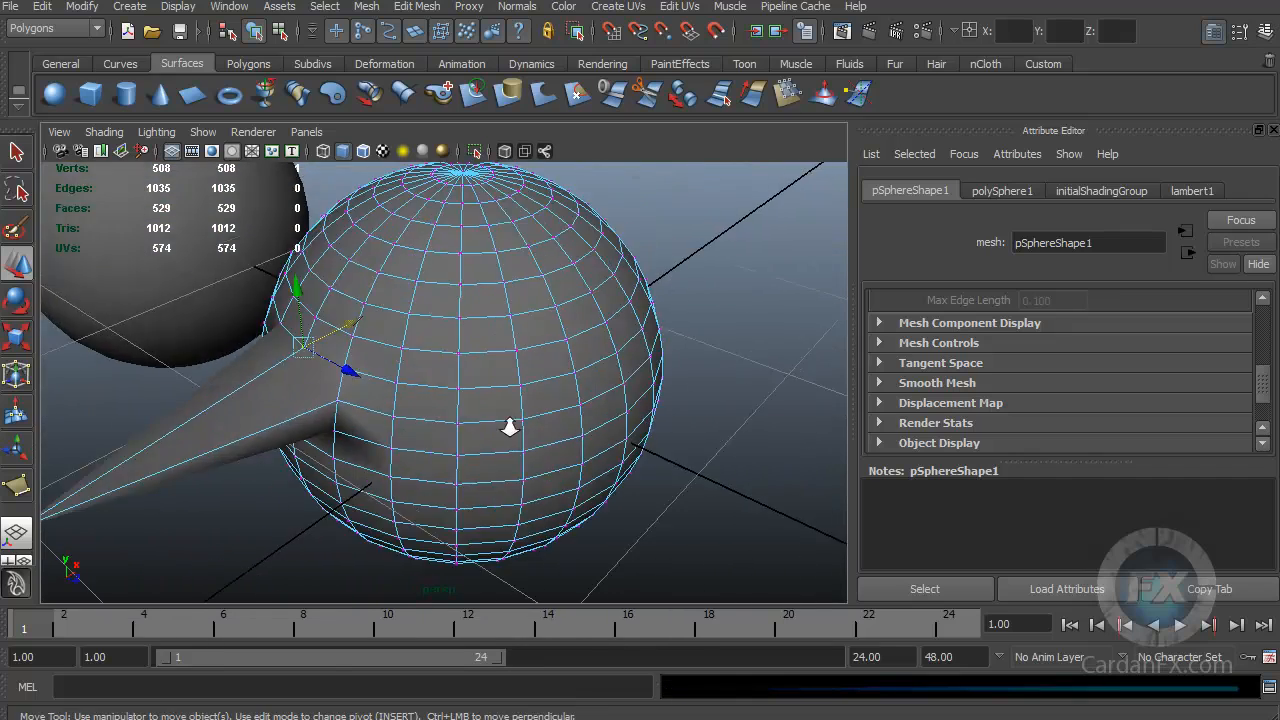
pyautogui.keyDown('alt'); pyautogui.moveTo(509, 426); pyautogui.dragTo(530, 431, button='right'); pyautogui.keyUp('alt')
pyautogui.keyDown('alt'); pyautogui.moveTo(530, 431); pyautogui.dragTo(443, 394, button='middle'); pyautogui.keyUp('alt')
pyautogui.keyDown('alt'); pyautogui.moveTo(443, 394); pyautogui.dragTo(472, 366); pyautogui.keyUp('alt')
pyautogui.rightClick(453, 325)
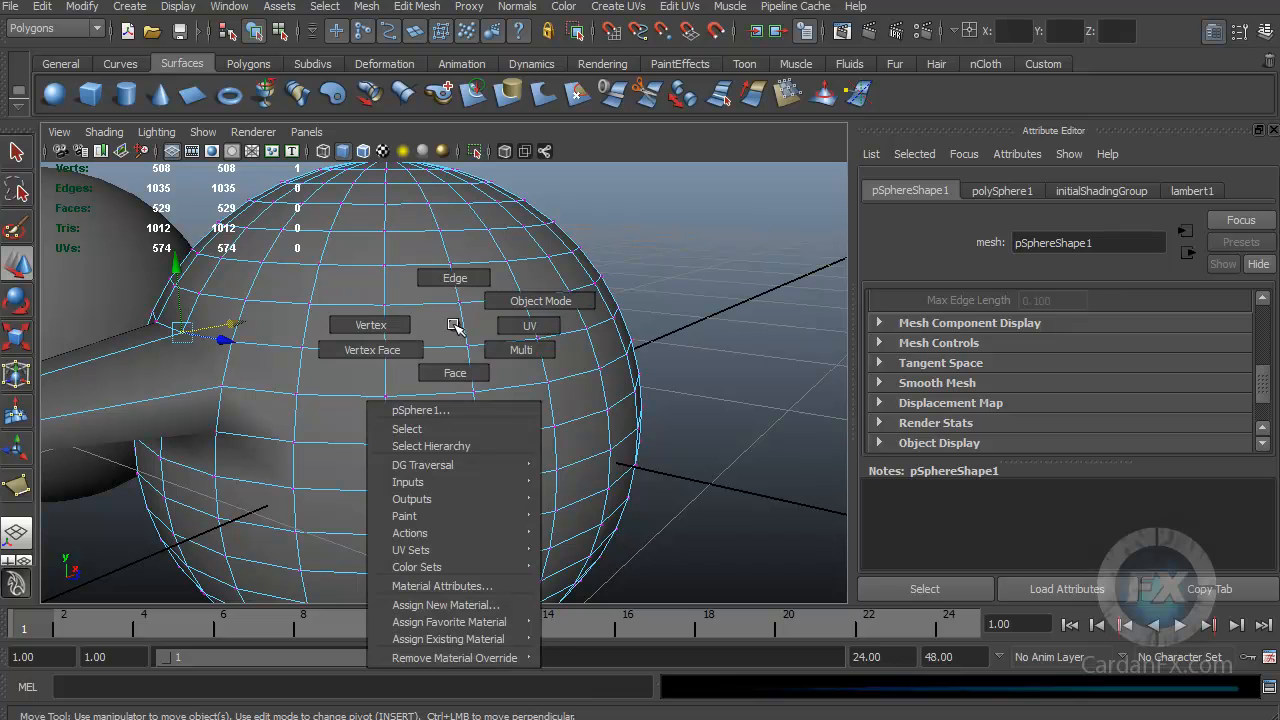
pyautogui.moveTo(453, 325); pyautogui.dragTo(461, 282, button='right')
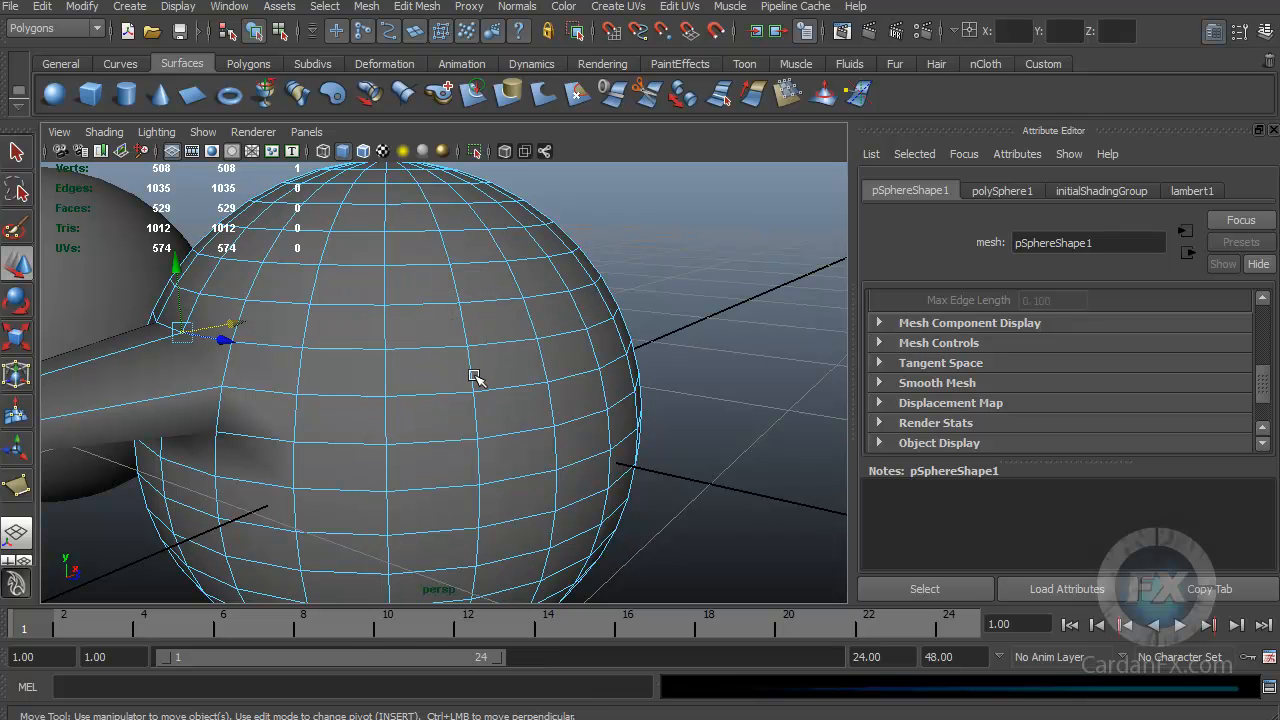
# Pull one vertical edge of the polygon sphere outward along Z into a wedge and inspect its tip.
pyautogui.moveTo(474, 368)
pyautogui.keyDown('alt'); pyautogui.mouseDown()
pyautogui.moveTo(545, 413)
pyautogui.moveTo(466, 403)
pyautogui.moveTo(455, 382)
pyautogui.mouseUp(); pyautogui.keyUp('alt')
pyautogui.click(460, 367)
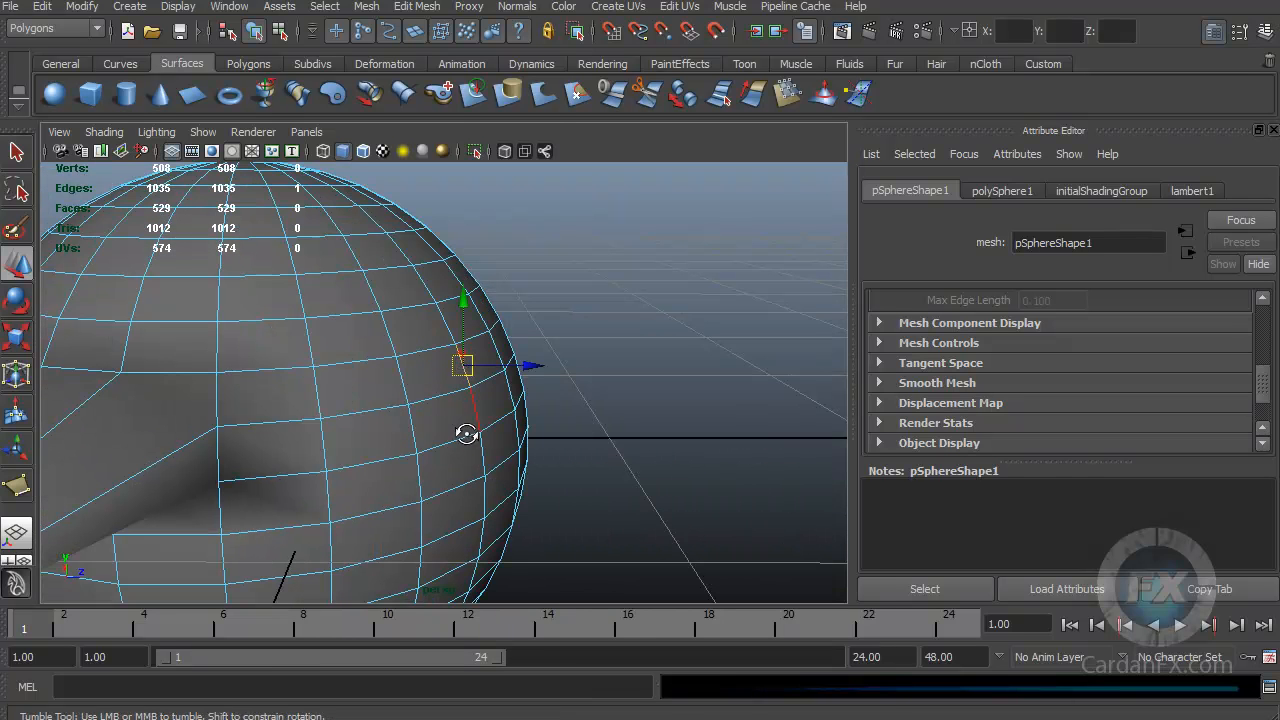
pyautogui.moveTo(528, 363); pyautogui.dragTo(785, 372)
pyautogui.keyDown('alt'); pyautogui.moveTo(655, 465); pyautogui.dragTo(660, 426); pyautogui.keyUp('alt')
pyautogui.scroll(2, 523, 460)
pyautogui.keyDown('alt'); pyautogui.moveTo(660, 426); pyautogui.dragTo(454, 468, button='middle'); pyautogui.keyUp('alt')
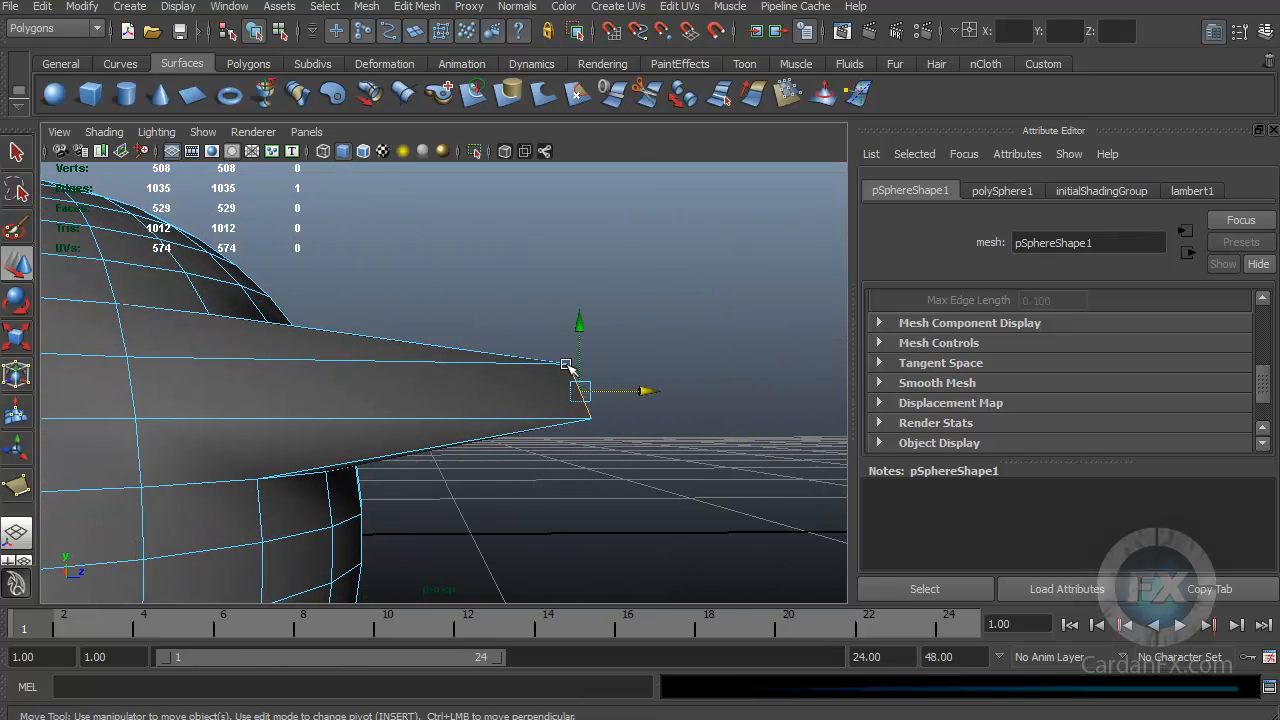
pyautogui.keyDown('alt'); pyautogui.moveTo(581, 407); pyautogui.dragTo(473, 409); pyautogui.keyUp('alt')
pyautogui.keyDown('alt'); pyautogui.moveTo(473, 409); pyautogui.dragTo(482, 408, button='middle'); pyautogui.keyUp('alt')
pyautogui.keyDown('alt'); pyautogui.moveTo(150, 421); pyautogui.dragTo(705, 462); pyautogui.keyUp('alt')
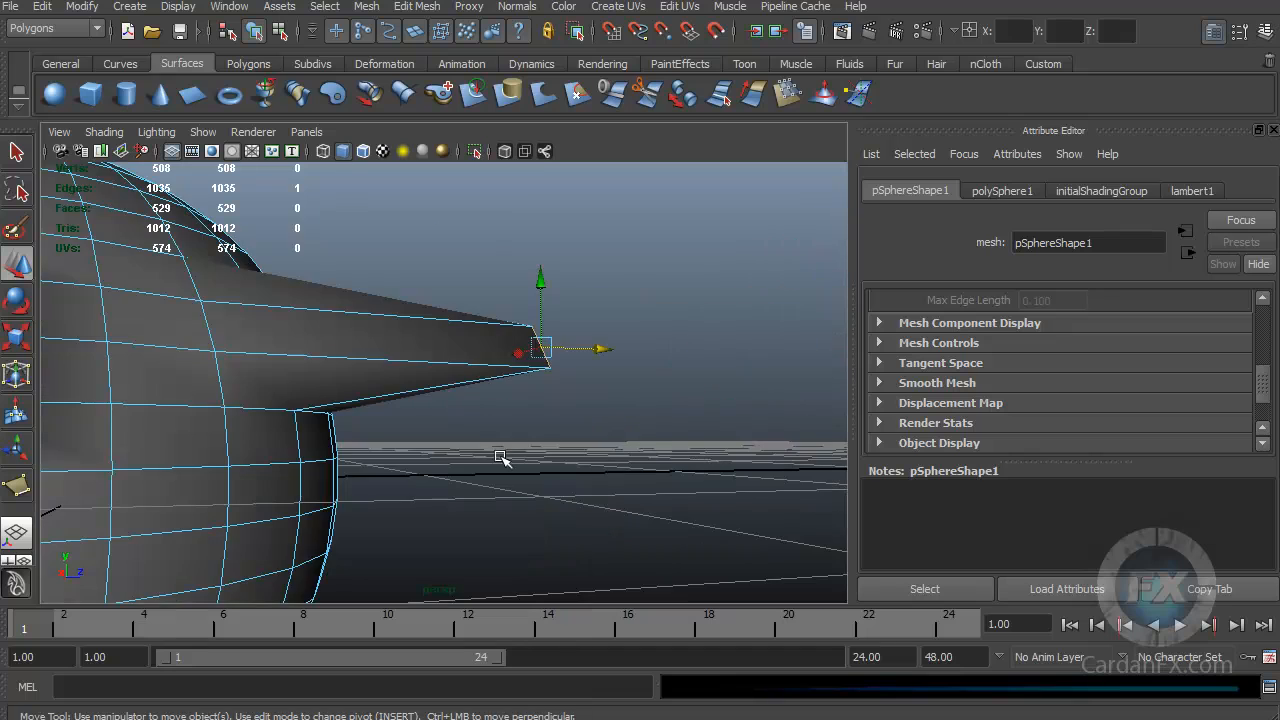
# Switch the polygon sphere to face selection and pull one undeformed side face outward into a flat-ended arm.
pyautogui.keyDown('alt'); pyautogui.moveTo(352, 392); pyautogui.dragTo(643, 354); pyautogui.keyUp('alt')
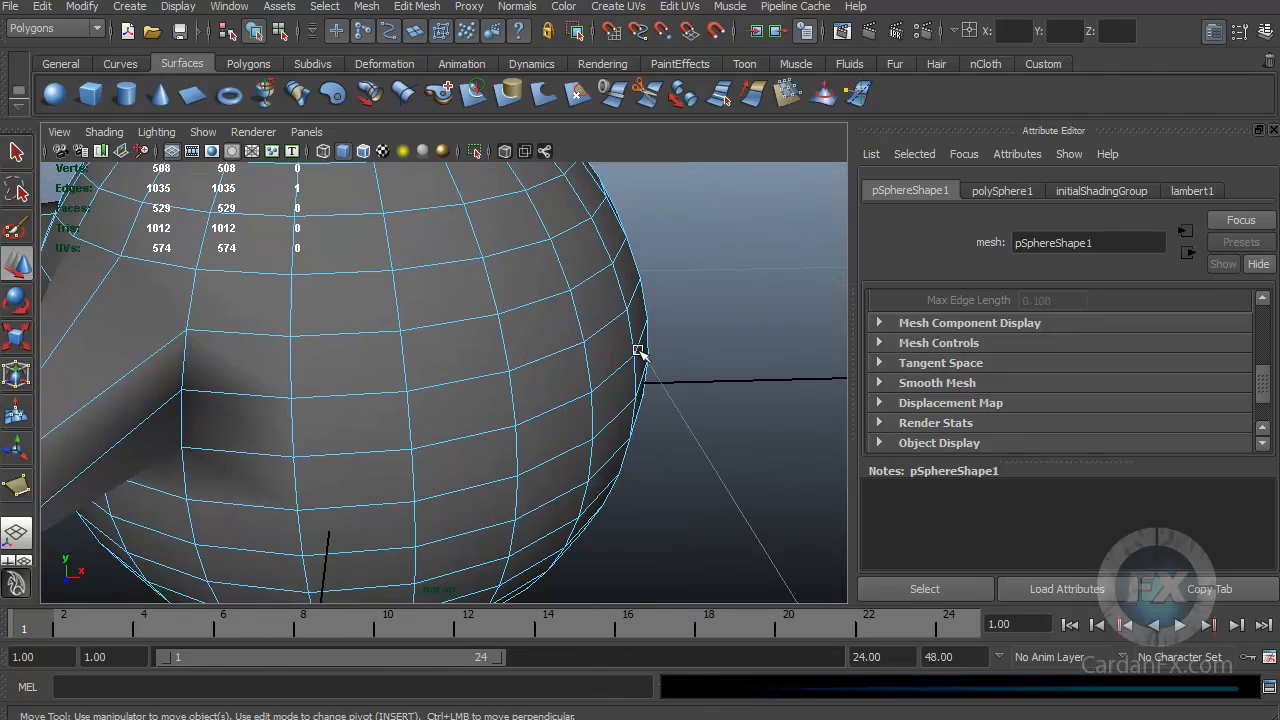
pyautogui.rightClick(573, 317)
pyautogui.click(575, 364)
pyautogui.keyDown('alt'); pyautogui.moveTo(527, 421); pyautogui.dragTo(686, 383); pyautogui.keyUp('alt')
pyautogui.keyDown('alt'); pyautogui.moveTo(686, 383); pyautogui.dragTo(350, 394, button='middle'); pyautogui.keyUp('alt')
pyautogui.keyDown('alt'); pyautogui.moveTo(603, 406); pyautogui.dragTo(223, 357); pyautogui.keyUp('alt')
pyautogui.keyDown('alt'); pyautogui.moveTo(223, 357); pyautogui.dragTo(619, 503, button='middle'); pyautogui.keyUp('alt')
pyautogui.moveTo(619, 503); pyautogui.dragTo(201, 353)
pyautogui.keyDown('alt'); pyautogui.moveTo(322, 475); pyautogui.dragTo(543, 486); pyautogui.keyUp('alt')
pyautogui.click(538, 415)
pyautogui.keyDown('alt'); pyautogui.moveTo(493, 402); pyautogui.dragTo(380, 491); pyautogui.keyUp('alt')
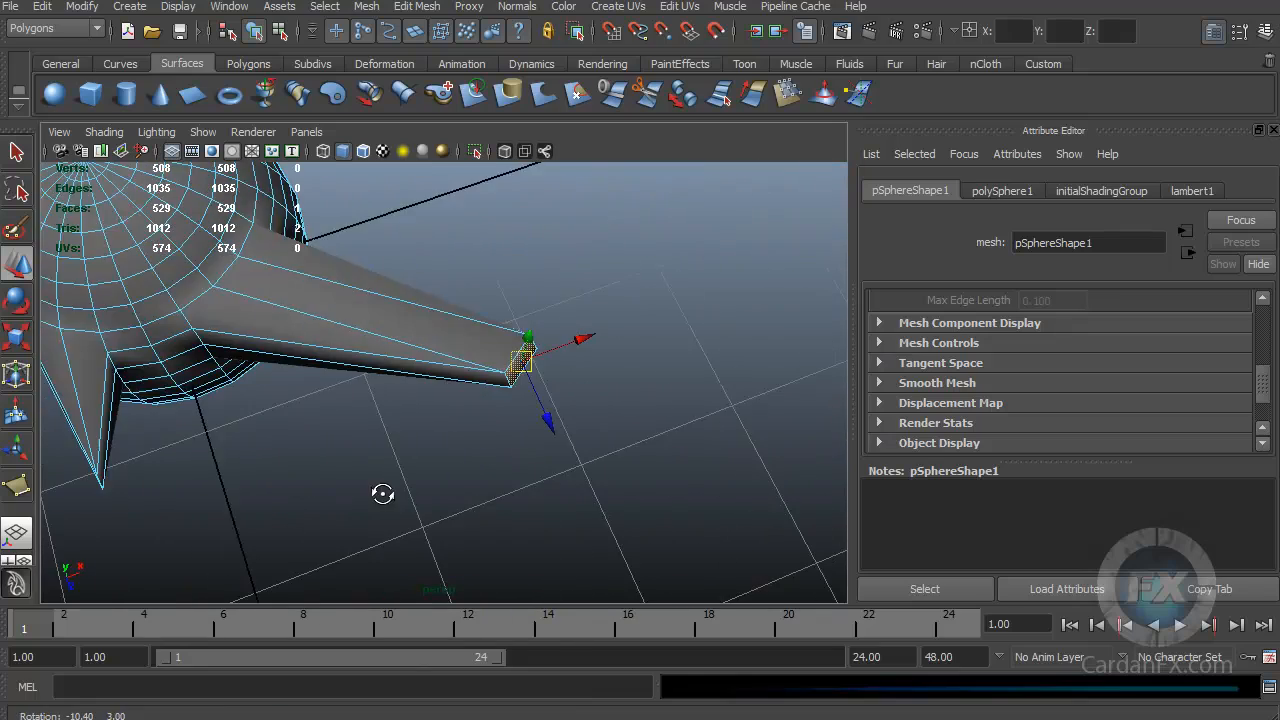
pyautogui.moveTo(522, 370); pyautogui.dragTo(496, 405)
# Examine the deformations made by the pulled vertex, edge and face on the polygon sphere from several sides.
pyautogui.keyDown('alt'); pyautogui.moveTo(316, 490); pyautogui.dragTo(497, 446); pyautogui.keyUp('alt')
pyautogui.keyDown('alt'); pyautogui.moveTo(612, 363); pyautogui.dragTo(489, 420); pyautogui.keyUp('alt')
pyautogui.keyDown('alt'); pyautogui.moveTo(489, 420); pyautogui.dragTo(491, 406, button='right'); pyautogui.keyUp('alt')
pyautogui.keyDown('alt'); pyautogui.moveTo(520, 462); pyautogui.dragTo(522, 380); pyautogui.keyUp('alt')
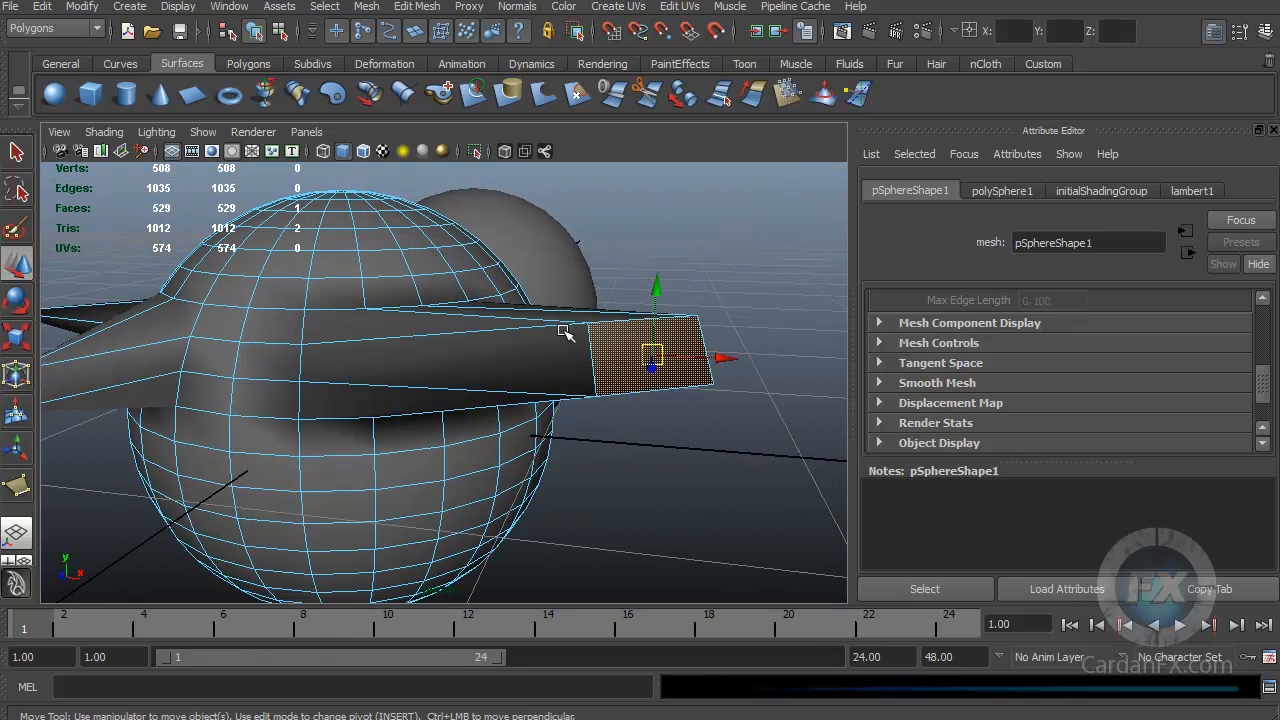
pyautogui.keyDown('alt'); pyautogui.moveTo(375, 460); pyautogui.dragTo(534, 443); pyautogui.keyUp('alt')
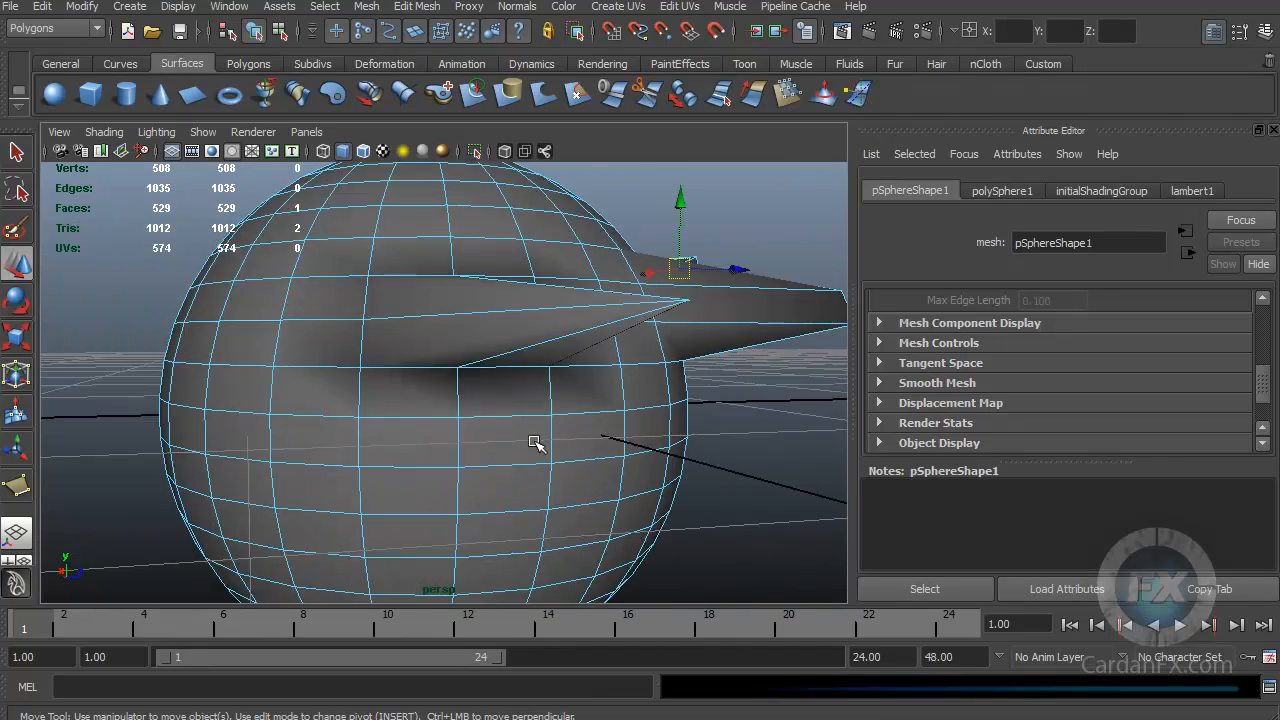
pyautogui.keyDown('alt'); pyautogui.moveTo(534, 443); pyautogui.dragTo(451, 457, button='right'); pyautogui.keyUp('alt')
pyautogui.keyDown('alt'); pyautogui.moveTo(451, 457); pyautogui.dragTo(591, 457, button='middle'); pyautogui.keyUp('alt')
pyautogui.keyDown('alt'); pyautogui.moveTo(591, 457); pyautogui.dragTo(537, 472); pyautogui.keyUp('alt')
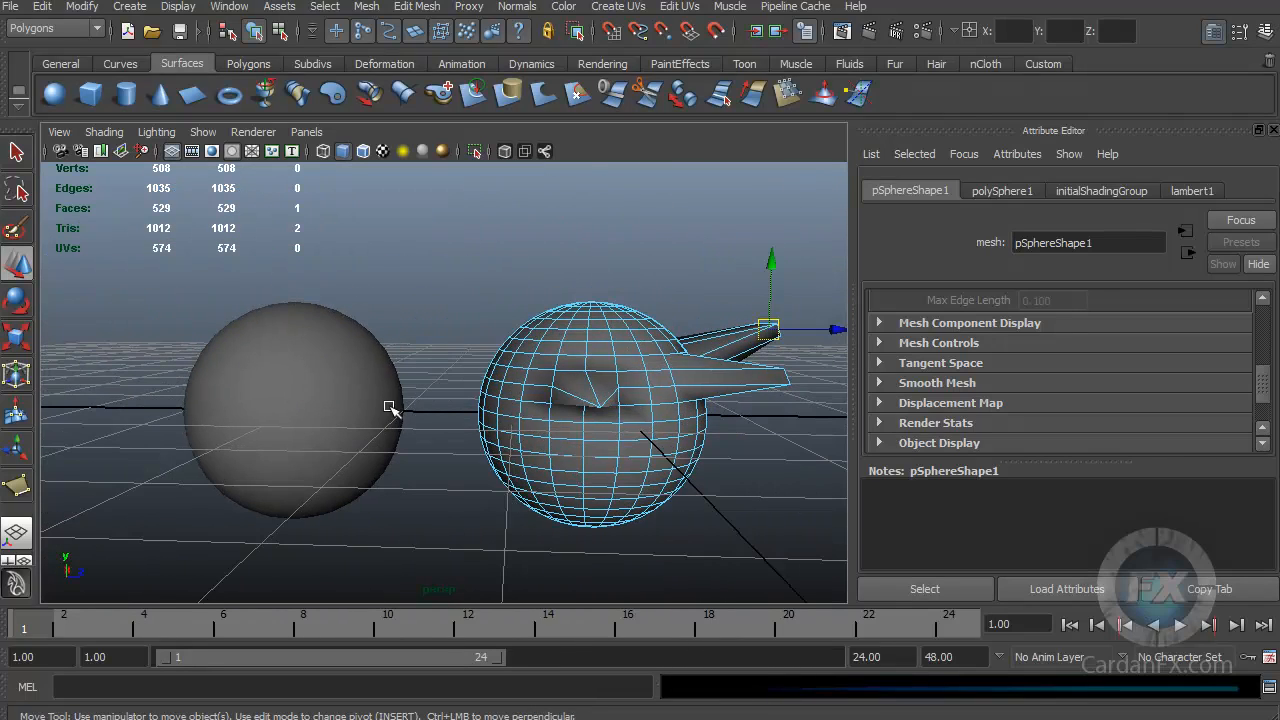
# Select the NURBS sphere and switch it to control vertex selection.
pyautogui.click(290, 390)
pyautogui.keyDown('alt'); pyautogui.moveTo(304, 388); pyautogui.dragTo(389, 383, button='middle'); pyautogui.keyUp('alt')
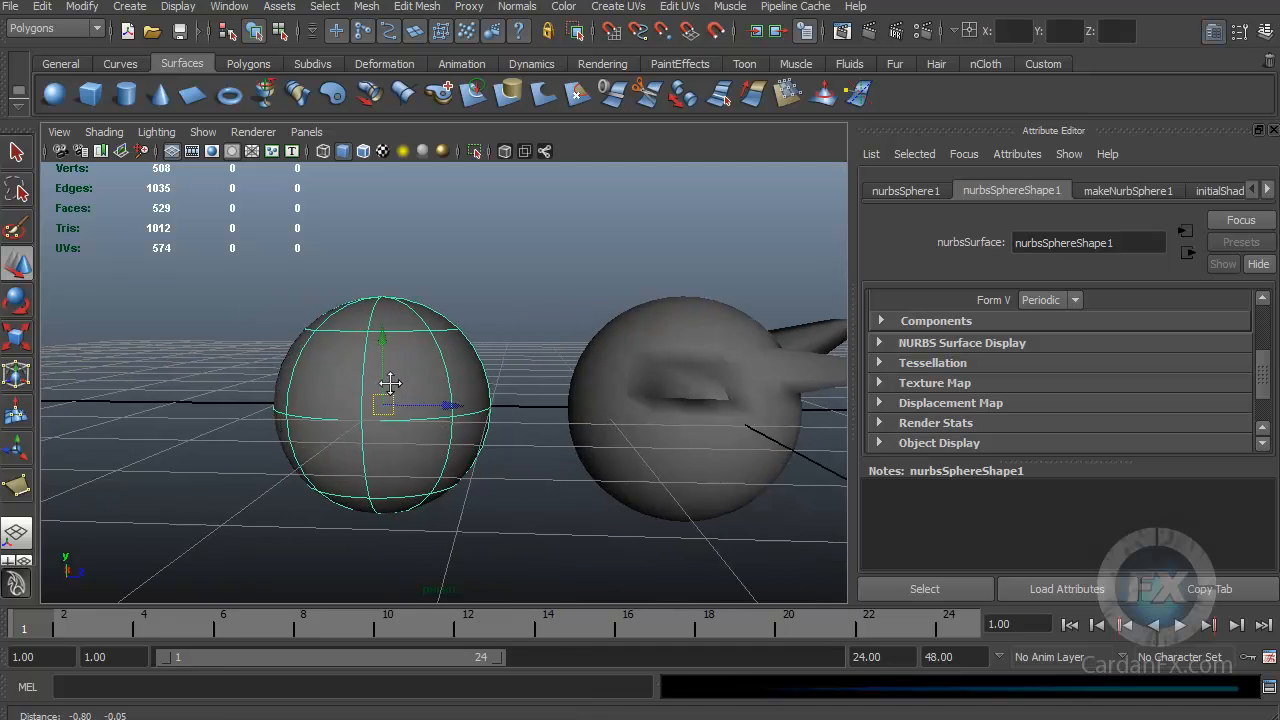
pyautogui.keyDown('alt'); pyautogui.moveTo(389, 383); pyautogui.dragTo(391, 408, button='right'); pyautogui.keyUp('alt')
pyautogui.keyDown('alt'); pyautogui.moveTo(391, 408); pyautogui.dragTo(399, 357, button='middle'); pyautogui.keyUp('alt')
pyautogui.rightClick(410, 320)
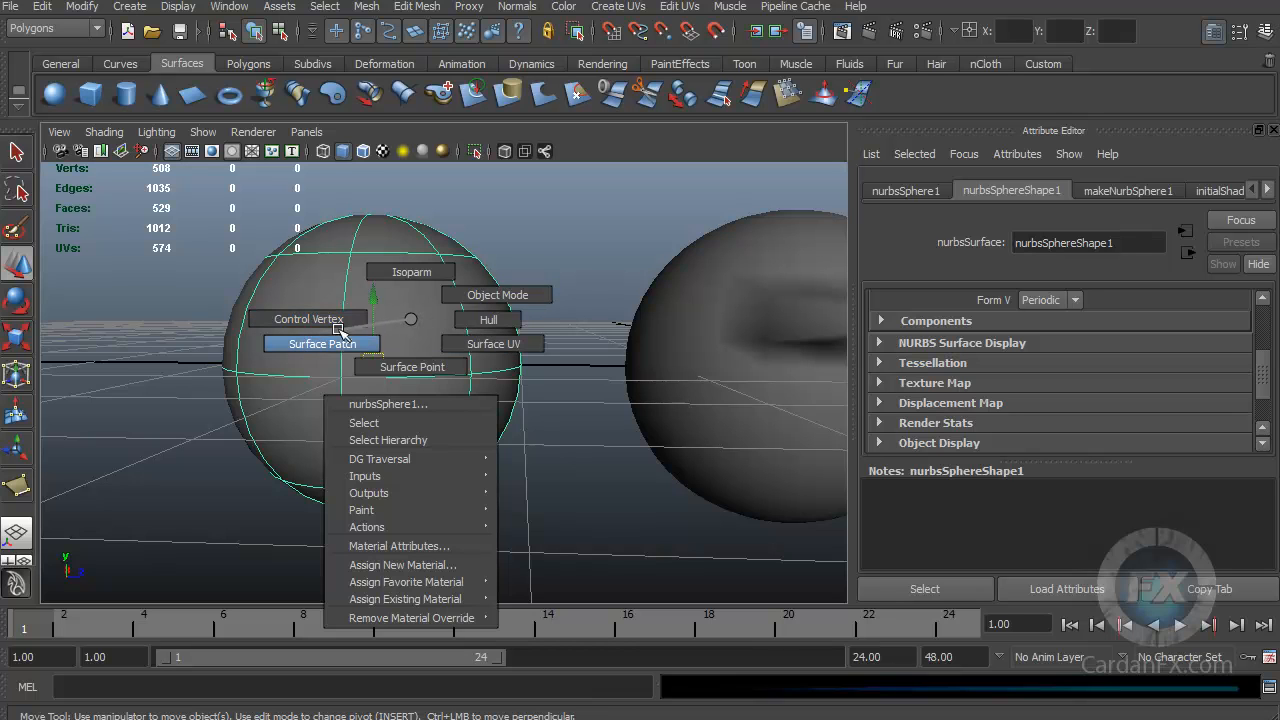
pyautogui.moveTo(318, 322); pyautogui.dragTo(320, 322, button='right')
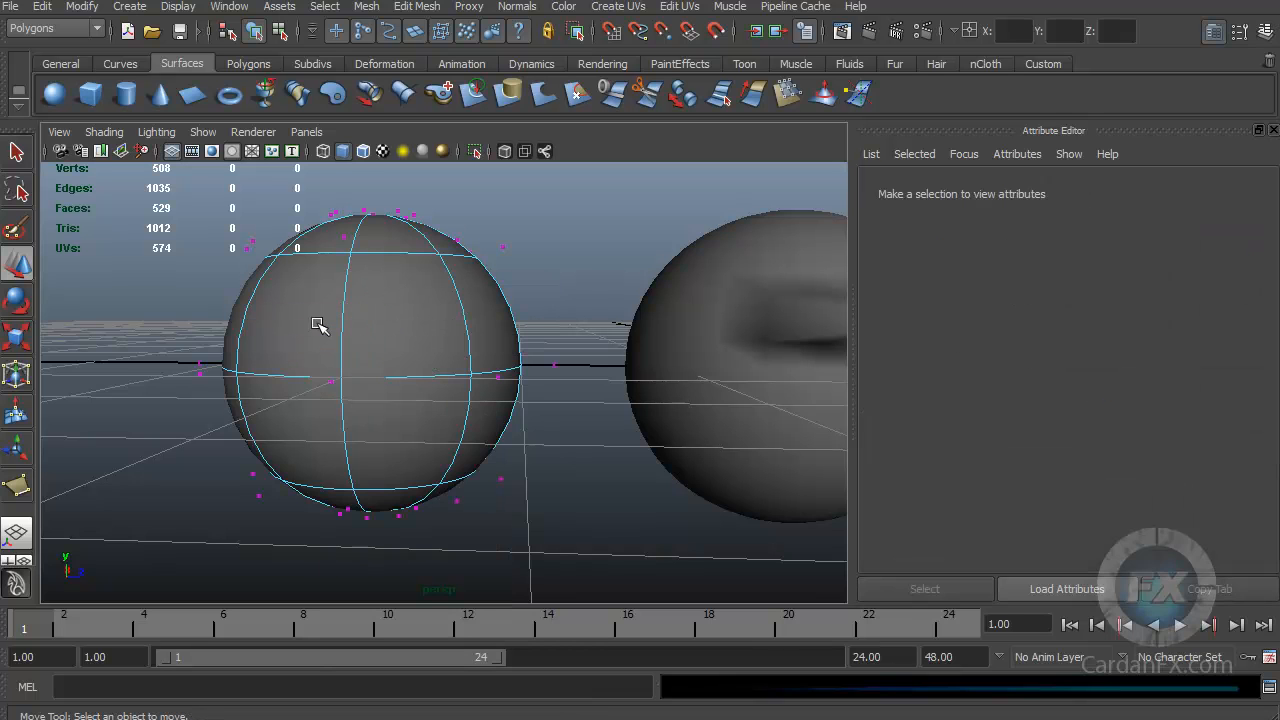
# Pull a control vertex near the NURBS sphere's top up and outward toward the polygon sphere, and inspect the smooth bulge.
pyautogui.click(502, 246)
pyautogui.moveTo(502, 246); pyautogui.dragTo(731, 174)
pyautogui.moveTo(727, 176); pyautogui.dragTo(692, 190)
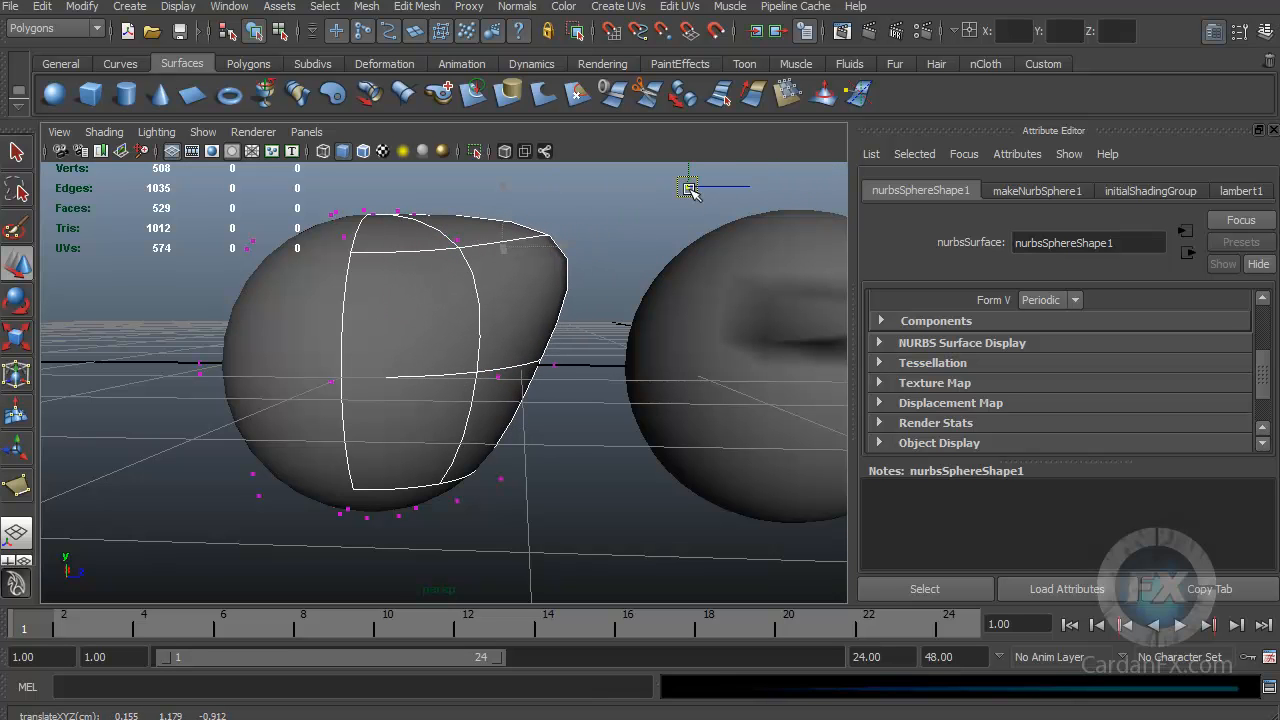
pyautogui.keyDown('alt'); pyautogui.moveTo(654, 331); pyautogui.dragTo(503, 434); pyautogui.keyUp('alt')
pyautogui.keyDown('alt'); pyautogui.moveTo(623, 460); pyautogui.dragTo(586, 423); pyautogui.keyUp('alt')
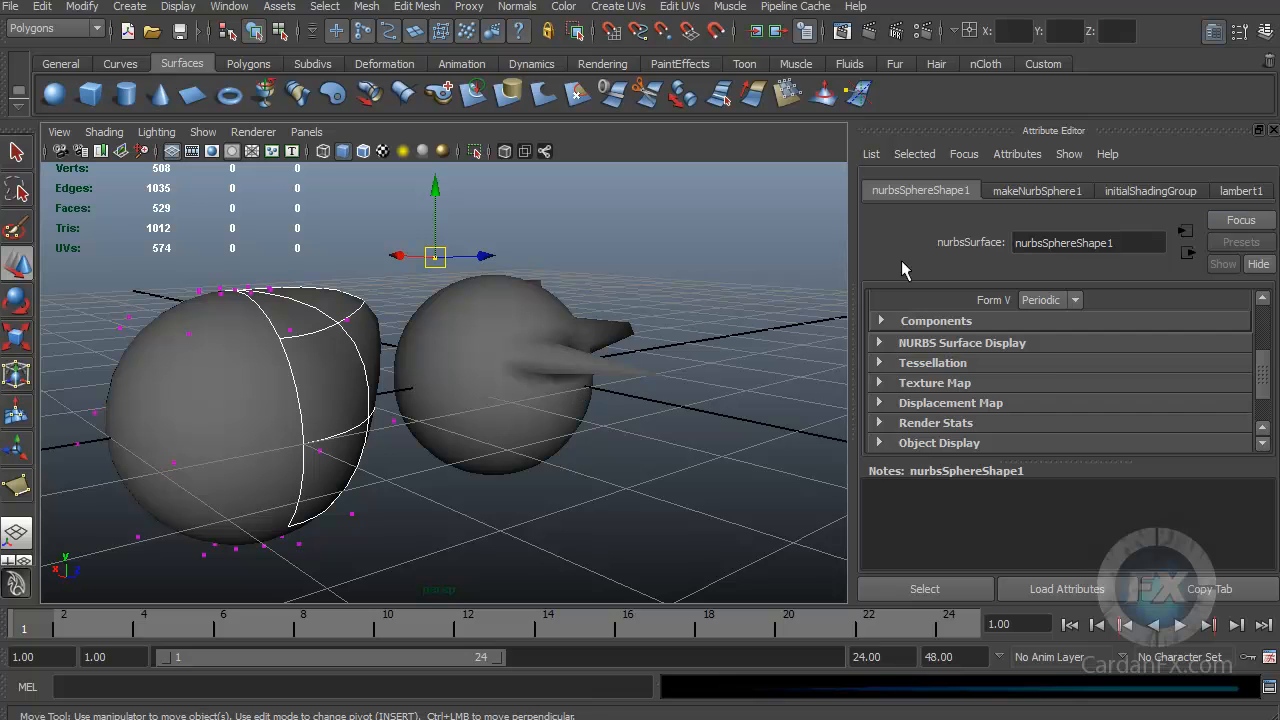
# Set the lambert1 material's color to bright cyan and compare the shading of both deformed spheres.
pyautogui.click(1258, 191)
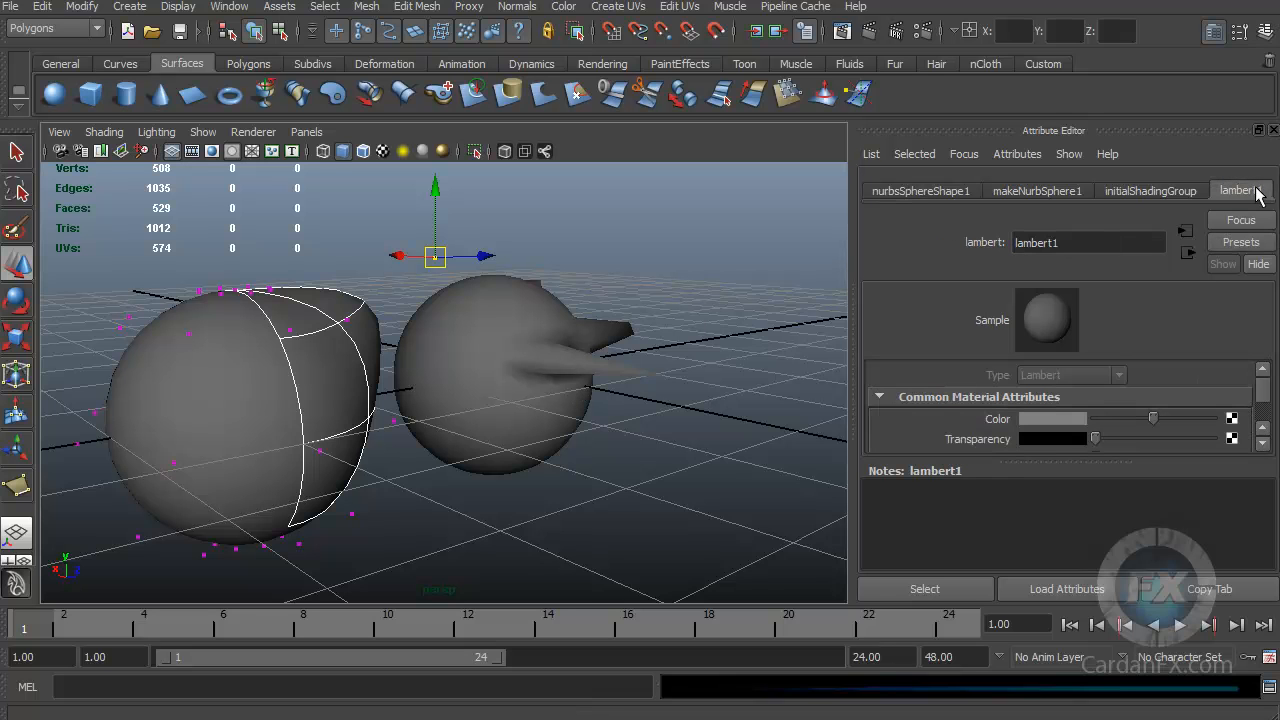
pyautogui.click(1041, 413)
pyautogui.click(926, 412)
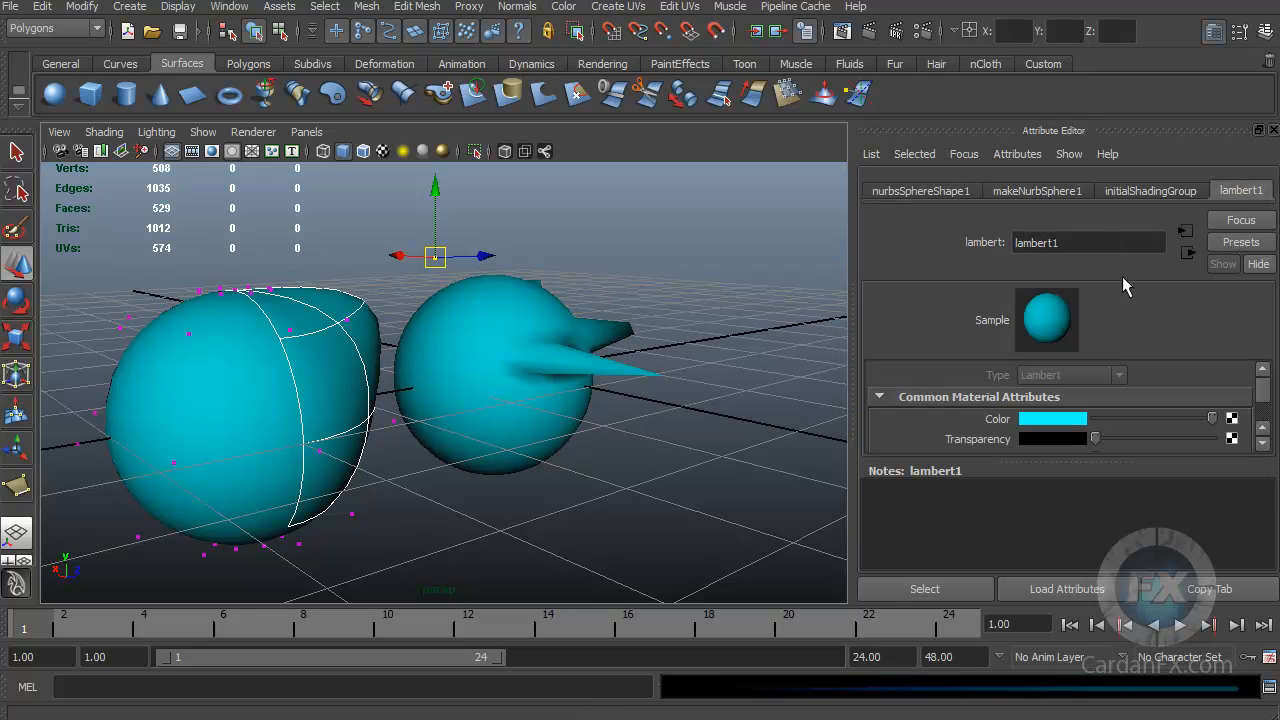
pyautogui.keyDown('alt'); pyautogui.moveTo(517, 397); pyautogui.dragTo(480, 400); pyautogui.keyUp('alt')
pyautogui.keyDown('alt'); pyautogui.moveTo(480, 416); pyautogui.dragTo(574, 403, button='middle'); pyautogui.keyUp('alt')
pyautogui.keyDown('alt'); pyautogui.moveTo(574, 403); pyautogui.dragTo(531, 431, button='right'); pyautogui.keyUp('alt')
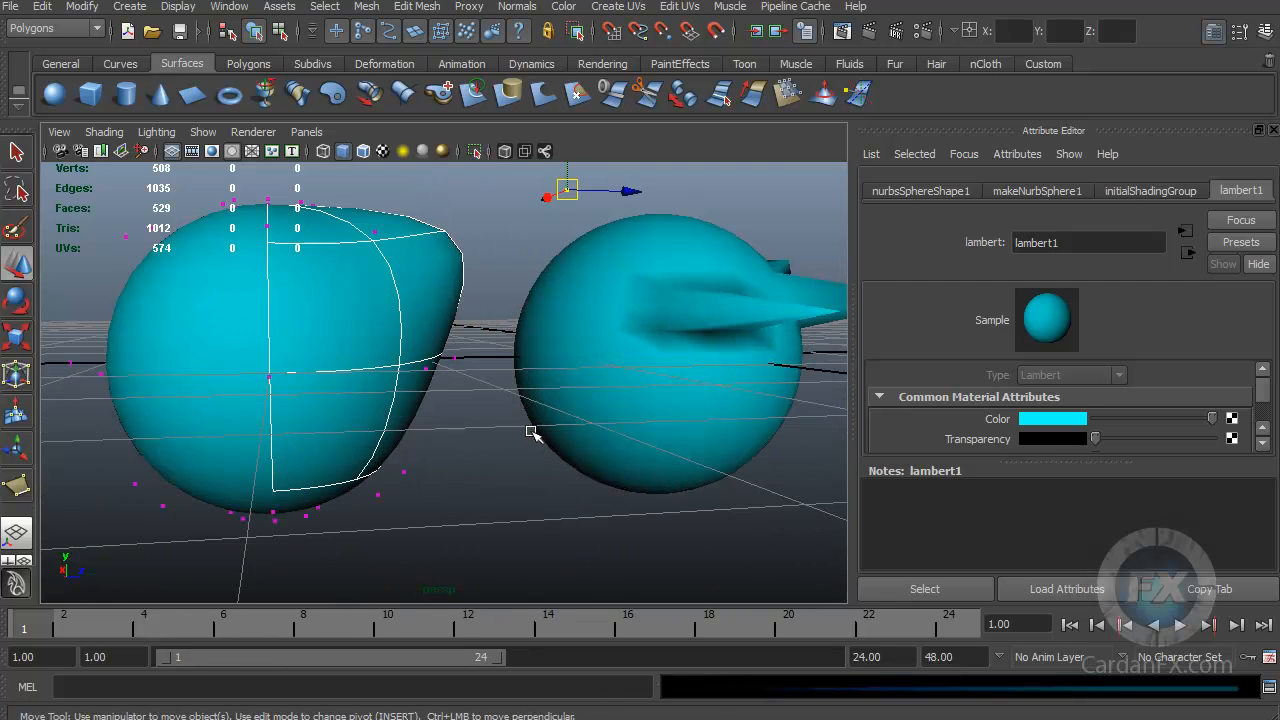
pyautogui.keyDown('alt'); pyautogui.moveTo(531, 431); pyautogui.dragTo(554, 483, button='middle'); pyautogui.keyUp('alt')
pyautogui.keyDown('alt'); pyautogui.moveTo(634, 360); pyautogui.dragTo(603, 369); pyautogui.keyUp('alt')
pyautogui.keyDown('alt'); pyautogui.moveTo(603, 369); pyautogui.dragTo(612, 416, button='middle'); pyautogui.keyUp('alt')
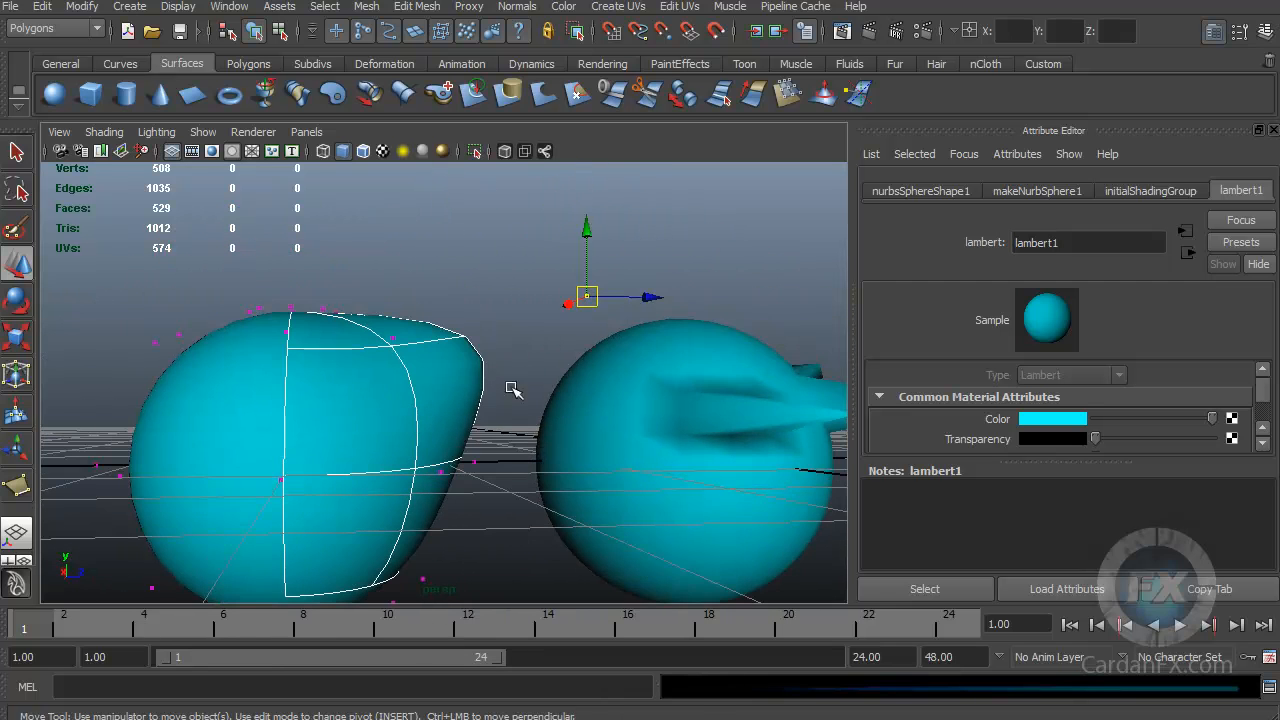
# Try moving the pulled NURBS control vertex back toward the sphere, and undo that move.
pyautogui.keyDown('alt'); pyautogui.moveTo(511, 388); pyautogui.dragTo(540, 349, button='middle'); pyautogui.keyUp('alt')
pyautogui.moveTo(609, 263); pyautogui.dragTo(551, 334)
pyautogui.hotkey('ctrl', 'z')
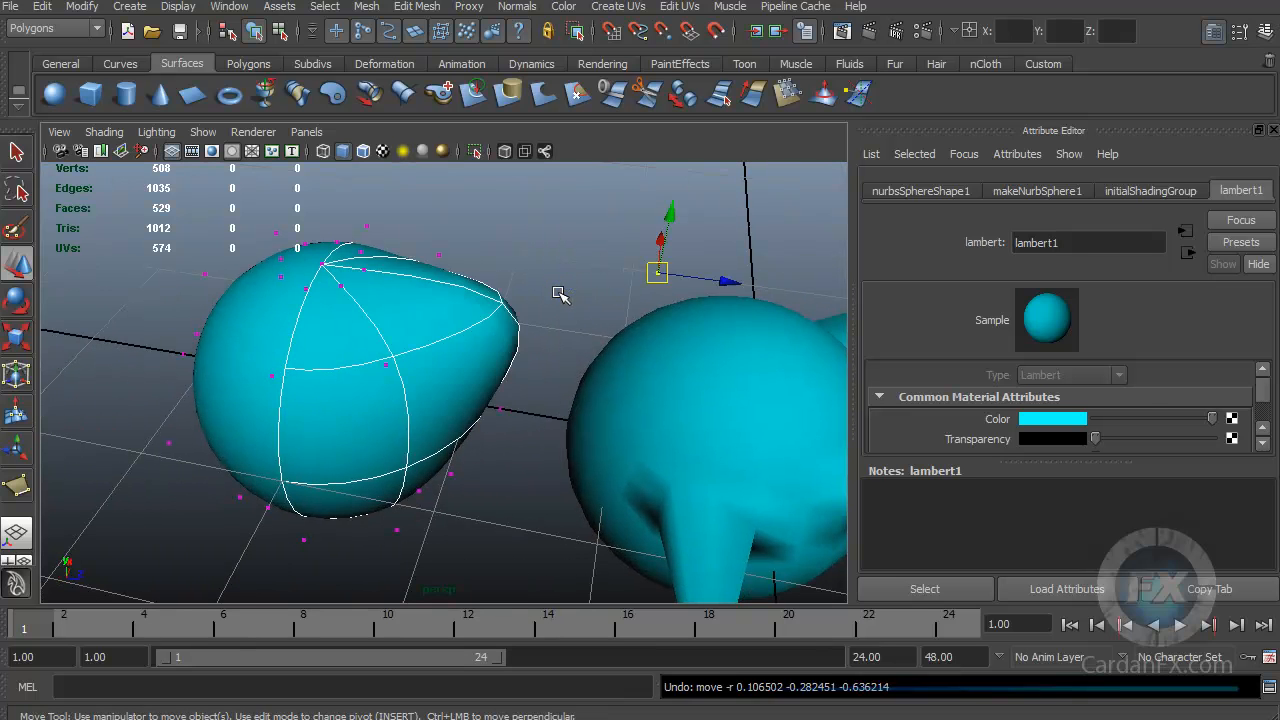
# Undo the cyan recolor and the NURBS control vertex pull, and set the lambert1 material's color to bright magenta.
pyautogui.hotkey('ctrl', 'z')
pyautogui.hotkey('ctrl', 'z')
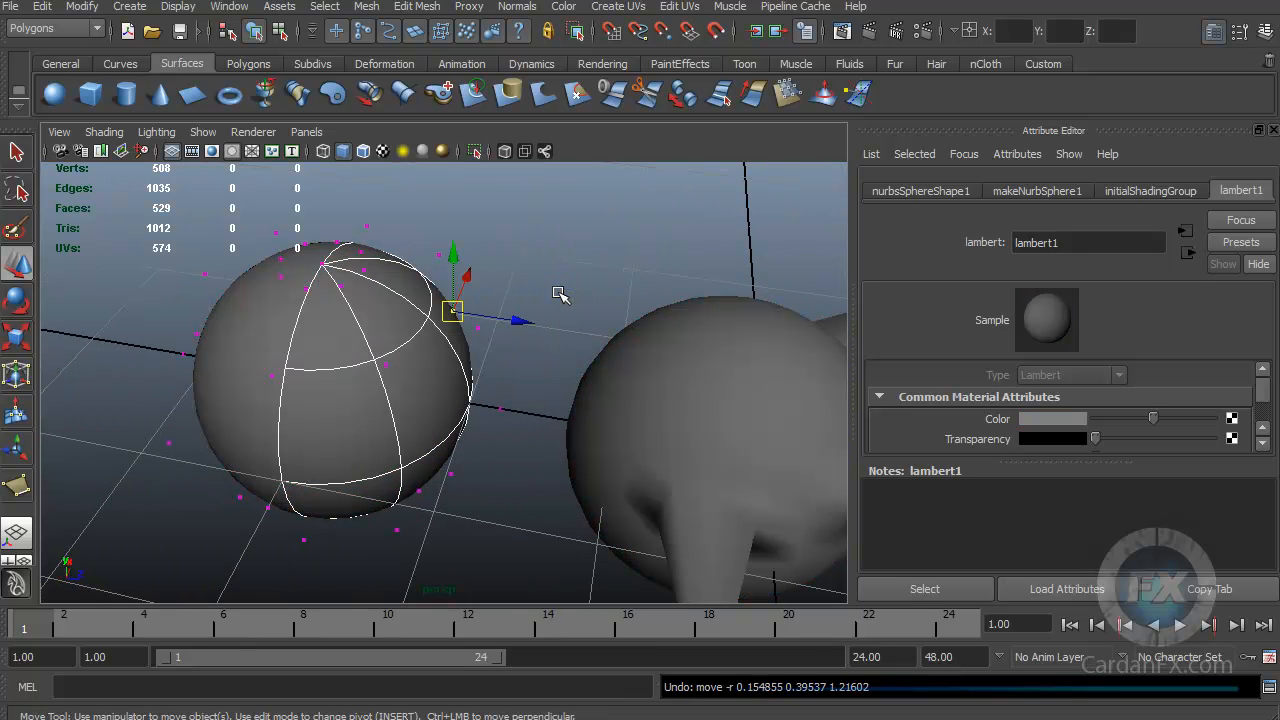
pyautogui.click(1030, 419)
pyautogui.click(1055, 366)
# Inspect the magenta spheres from several angles, comparing the NURBS sphere's surface and control vertices with the deformed polygon sphere.
pyautogui.moveTo(549, 437)
pyautogui.keyDown('alt'); pyautogui.mouseDown()
pyautogui.moveTo(611, 377)
pyautogui.moveTo(551, 426)
pyautogui.moveTo(541, 420)
pyautogui.mouseUp(); pyautogui.keyUp('alt')
pyautogui.keyDown('alt'); pyautogui.moveTo(541, 419); pyautogui.dragTo(558, 381, button='middle'); pyautogui.keyUp('alt')
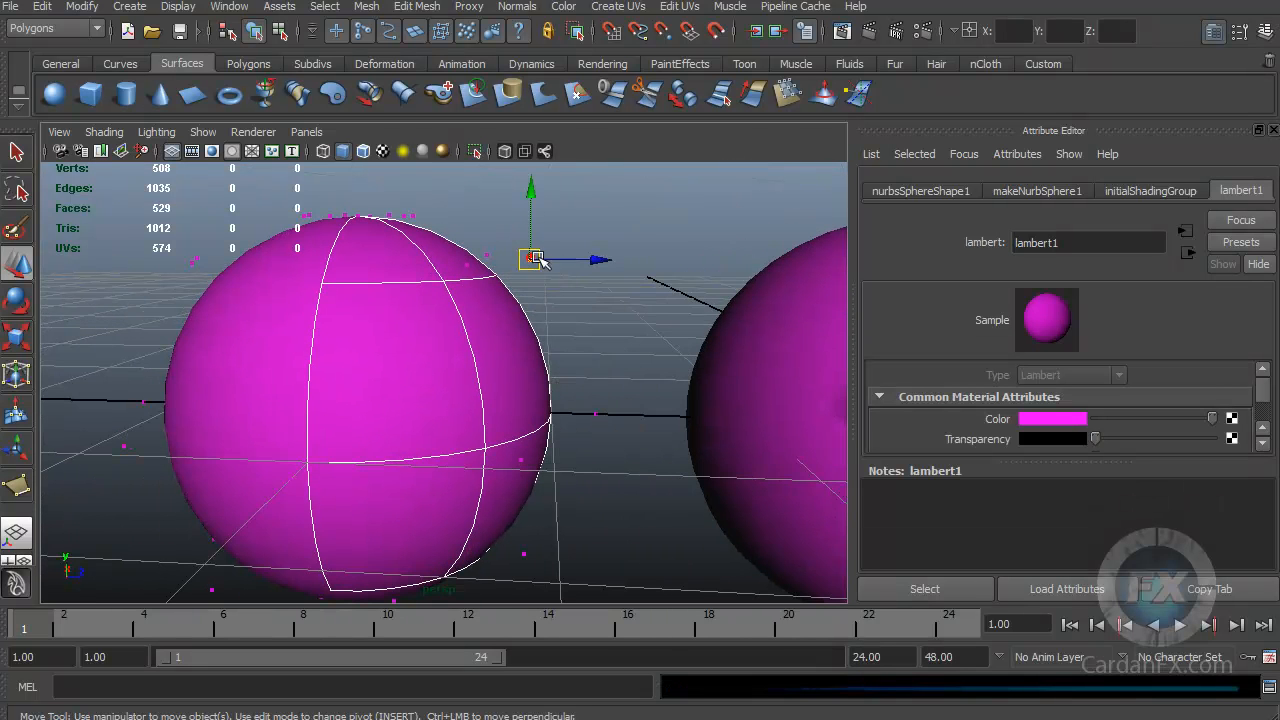
pyautogui.keyDown('alt'); pyautogui.moveTo(477, 405); pyautogui.dragTo(491, 354, button='middle'); pyautogui.keyUp('alt')
pyautogui.keyDown('alt'); pyautogui.moveTo(491, 354); pyautogui.dragTo(442, 379, button='right'); pyautogui.keyUp('alt')
pyautogui.keyDown('alt'); pyautogui.moveTo(442, 379); pyautogui.dragTo(414, 394, button='middle'); pyautogui.keyUp('alt')
pyautogui.keyDown('alt'); pyautogui.moveTo(414, 394); pyautogui.dragTo(434, 397); pyautogui.keyUp('alt')
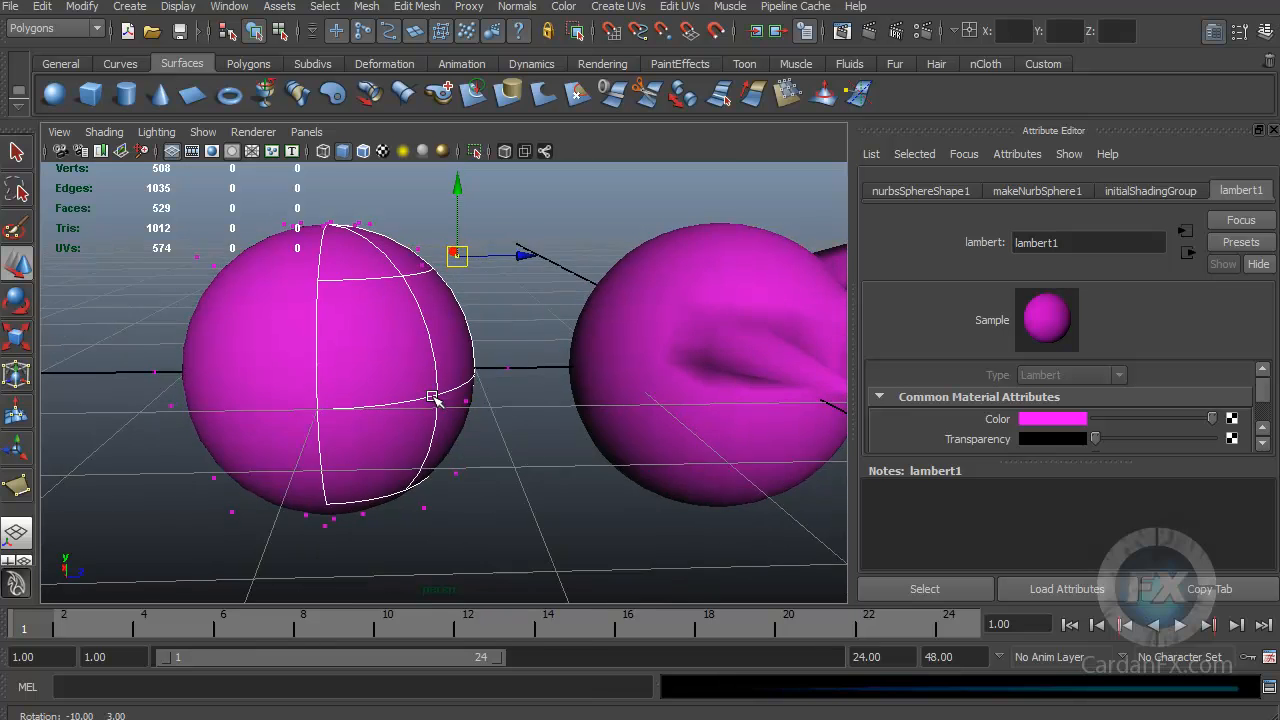
pyautogui.keyDown('alt'); pyautogui.moveTo(434, 397); pyautogui.dragTo(444, 419, button='middle'); pyautogui.keyUp('alt')
pyautogui.moveTo(452, 421)
pyautogui.keyDown('alt'); pyautogui.mouseDown()
pyautogui.moveTo(463, 420)
pyautogui.moveTo(423, 451)
pyautogui.moveTo(463, 428)
pyautogui.mouseUp(); pyautogui.keyUp('alt')
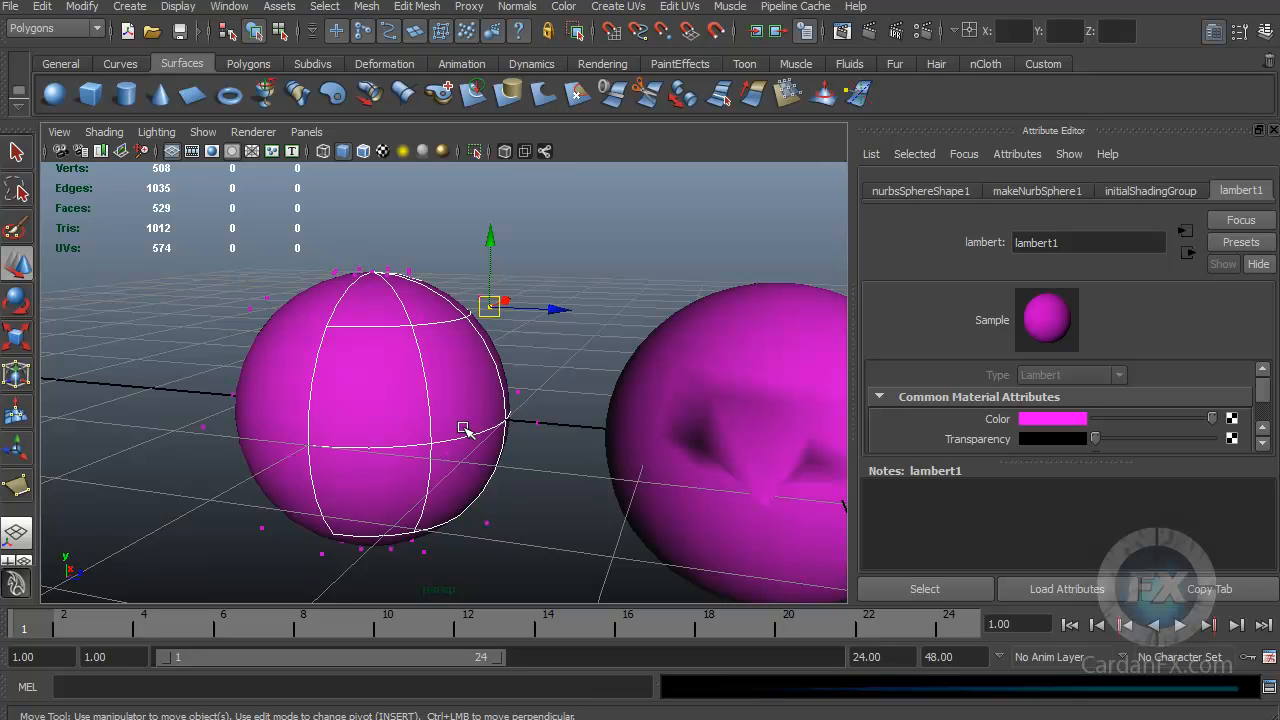
pyautogui.moveTo(486, 443)
pyautogui.keyDown('alt'); pyautogui.mouseDown()
pyautogui.moveTo(531, 443)
pyautogui.moveTo(474, 440)
pyautogui.mouseUp(); pyautogui.keyUp('alt')
pyautogui.keyDown('alt'); pyautogui.moveTo(472, 438); pyautogui.dragTo(405, 438, button='middle'); pyautogui.keyUp('alt')
pyautogui.moveTo(540, 466)
pyautogui.keyDown('alt'); pyautogui.mouseDown()
pyautogui.moveTo(534, 451)
pyautogui.moveTo(546, 449)
pyautogui.mouseUp(); pyautogui.keyUp('alt')
pyautogui.keyDown('alt'); pyautogui.moveTo(465, 446); pyautogui.dragTo(510, 437, button='middle'); pyautogui.keyUp('alt')
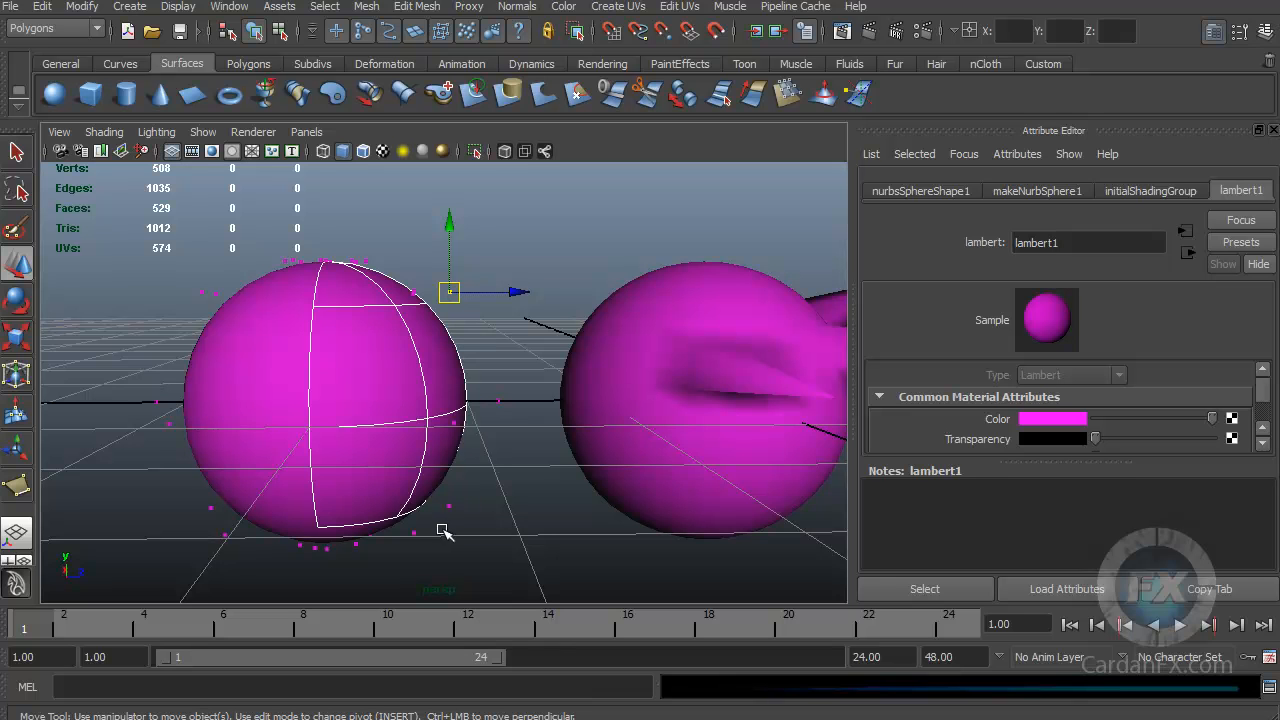
pyautogui.keyDown('alt'); pyautogui.moveTo(511, 434); pyautogui.dragTo(378, 338); pyautogui.keyUp('alt')
pyautogui.keyDown('alt'); pyautogui.moveTo(419, 424); pyautogui.dragTo(457, 363); pyautogui.keyUp('alt')
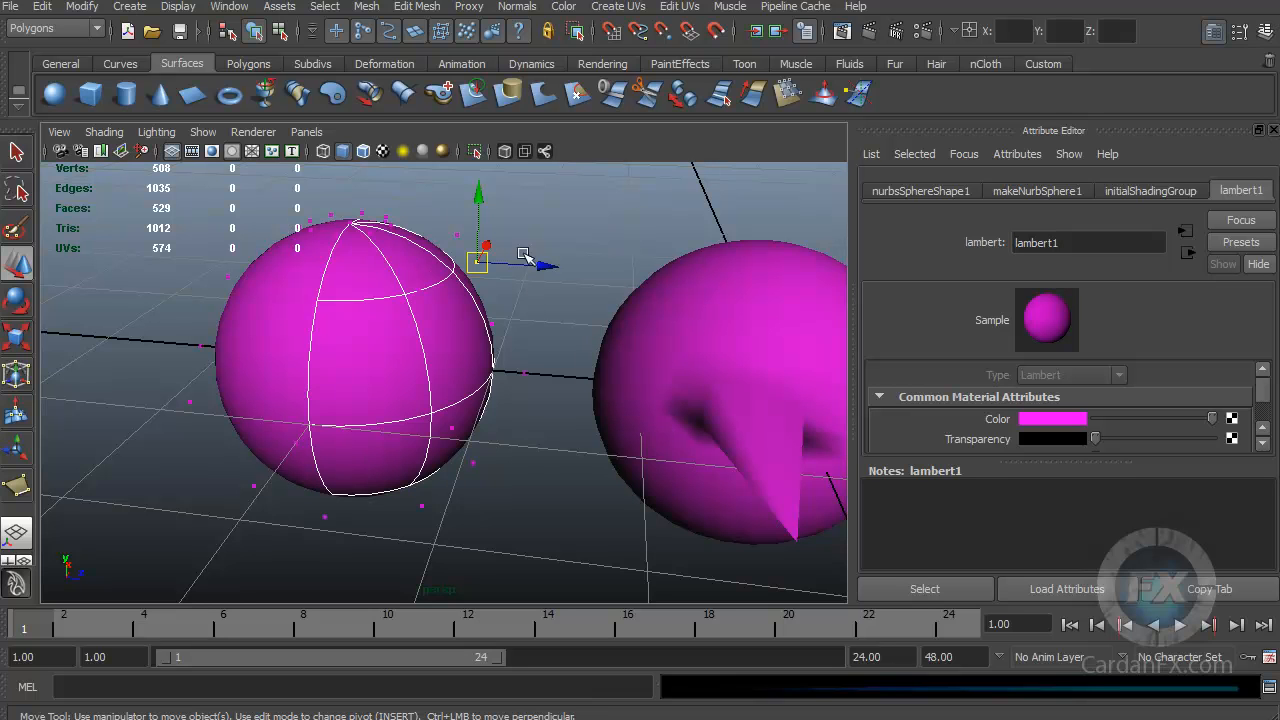
pyautogui.keyDown('alt'); pyautogui.moveTo(514, 323); pyautogui.dragTo(403, 307); pyautogui.keyUp('alt')
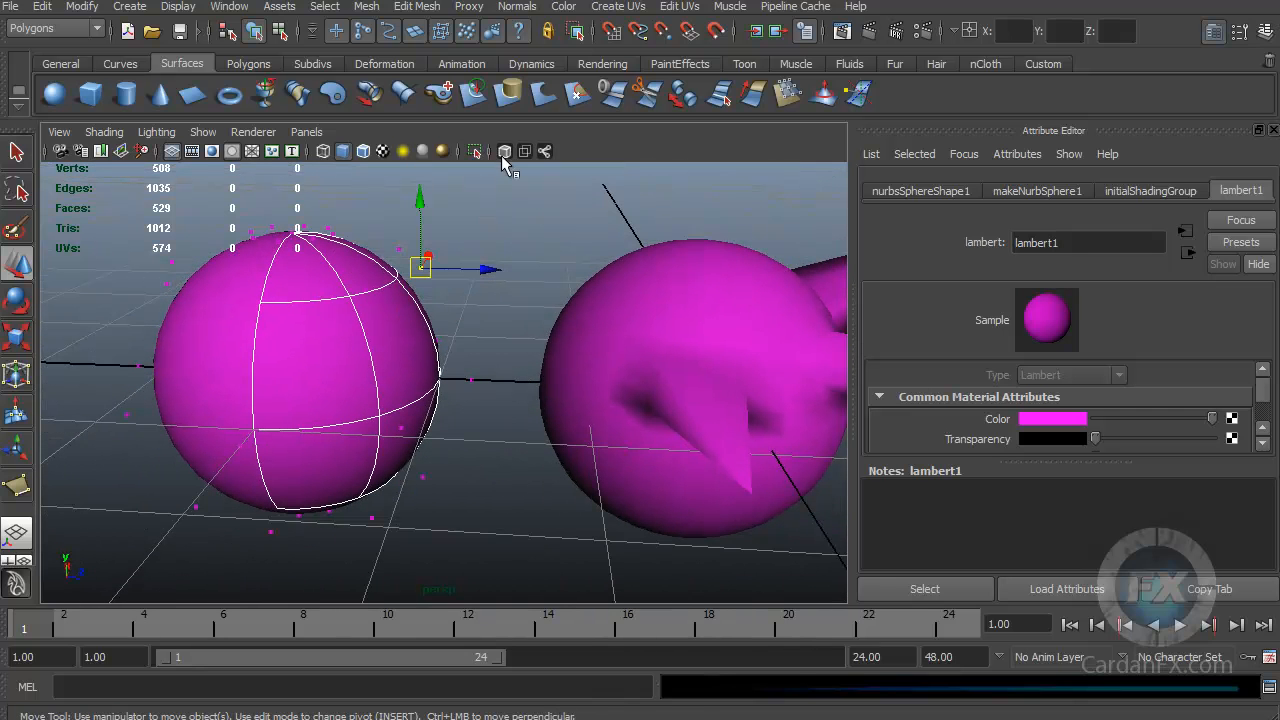
# Open the UV Texture Editor, widen it to examine the NURBS sphere's square UV layout, and close it.
pyautogui.click(621, 7)
pyautogui.moveTo(716, 14)
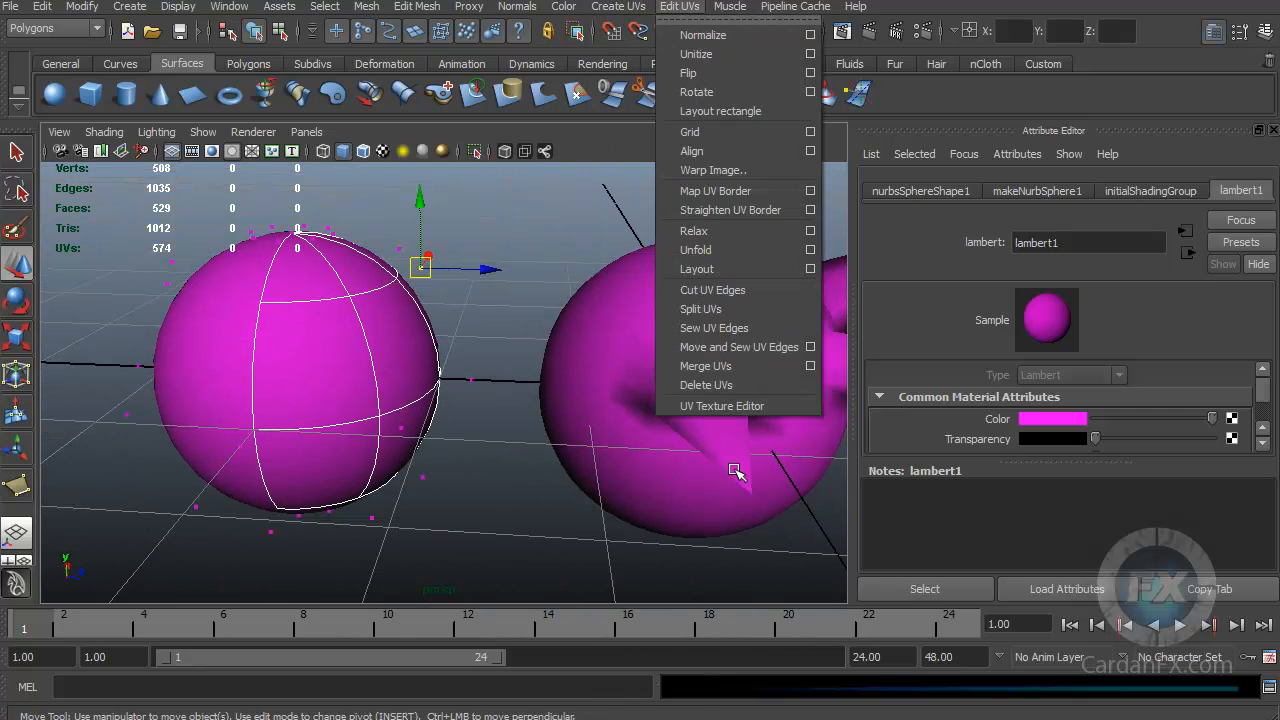
pyautogui.click(744, 408)
pyautogui.moveTo(974, 36); pyautogui.dragTo(360, 70)
pyautogui.scroll(-3, 338, 362)
pyautogui.keyDown('alt'); pyautogui.moveTo(378, 359); pyautogui.dragTo(374, 326, button='middle'); pyautogui.keyUp('alt')
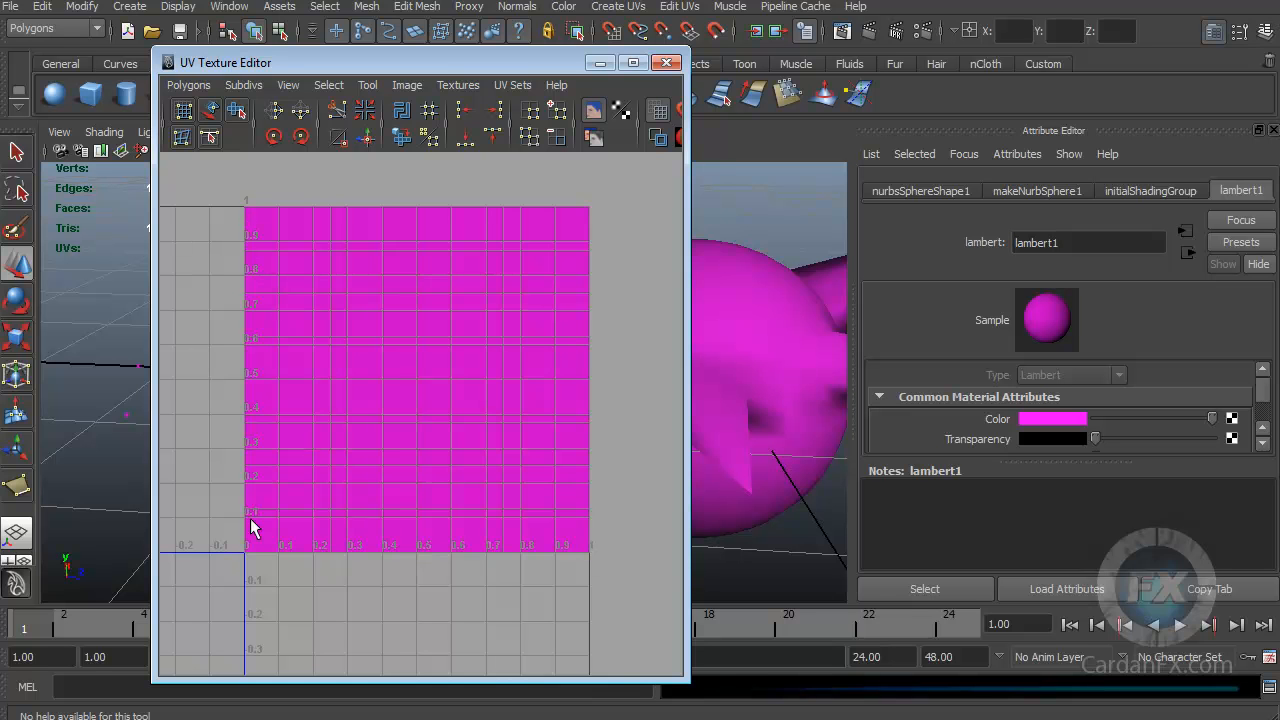
pyautogui.moveTo(688, 284); pyautogui.dragTo(768, 284)
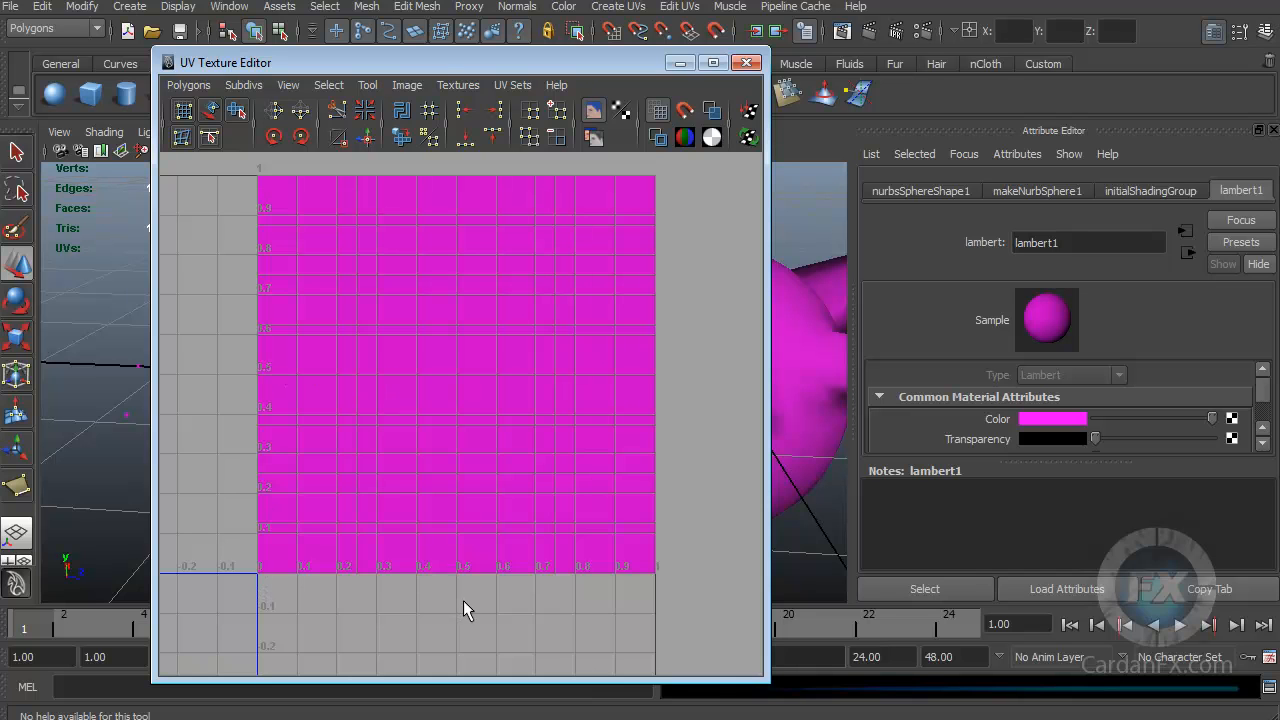
pyautogui.moveTo(459, 378); pyautogui.dragTo(258, 575)
pyautogui.click(746, 62)
# Switch the NURBS sphere to surface patch selection and select a patch above its equator, facing the polygon sphere.
pyautogui.moveTo(318, 348); pyautogui.dragTo(254, 391, button='right')
pyautogui.click(306, 362)
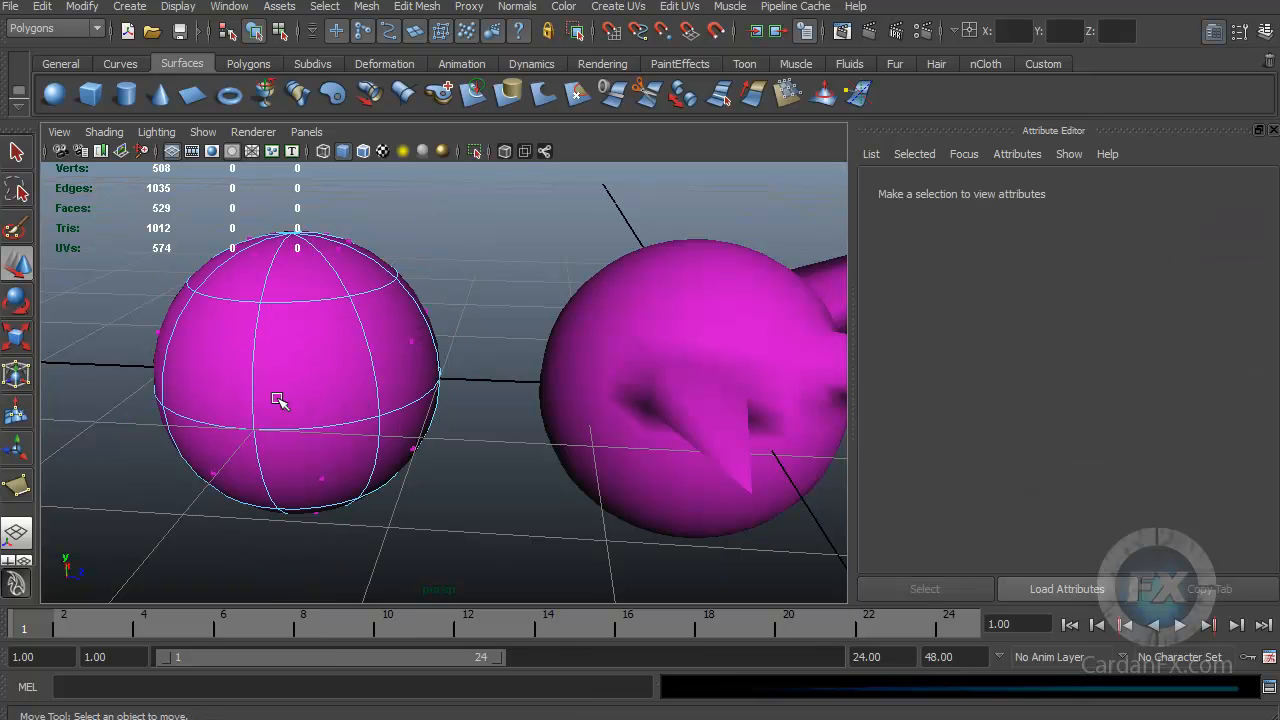
pyautogui.click(411, 342)
pyautogui.keyDown('alt'); pyautogui.moveTo(453, 410); pyautogui.dragTo(417, 417); pyautogui.keyUp('alt')
pyautogui.keyDown('alt'); pyautogui.moveTo(417, 417); pyautogui.dragTo(451, 417, button='right'); pyautogui.keyUp('alt')
pyautogui.scroll(-3, 378, 372)
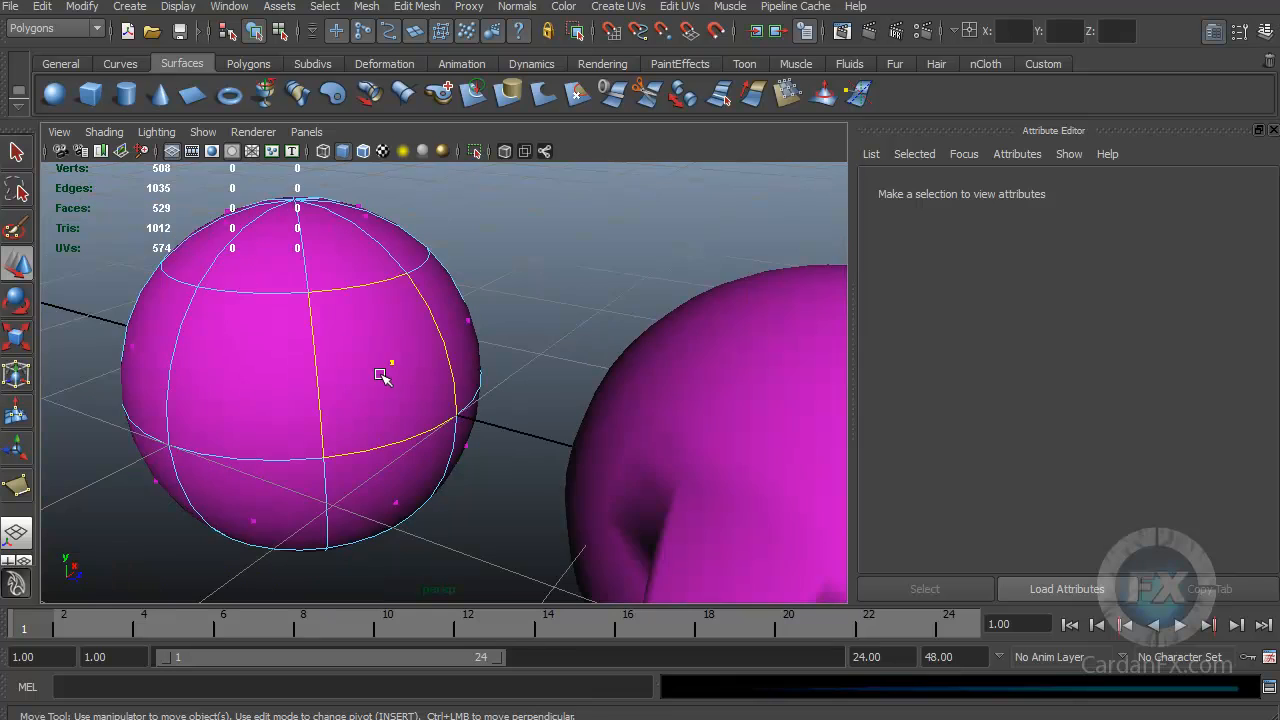
pyautogui.keyDown('alt'); pyautogui.moveTo(423, 409); pyautogui.dragTo(371, 349, button='middle'); pyautogui.keyUp('alt')
pyautogui.keyDown('alt'); pyautogui.moveTo(371, 349); pyautogui.dragTo(439, 348); pyautogui.keyUp('alt')
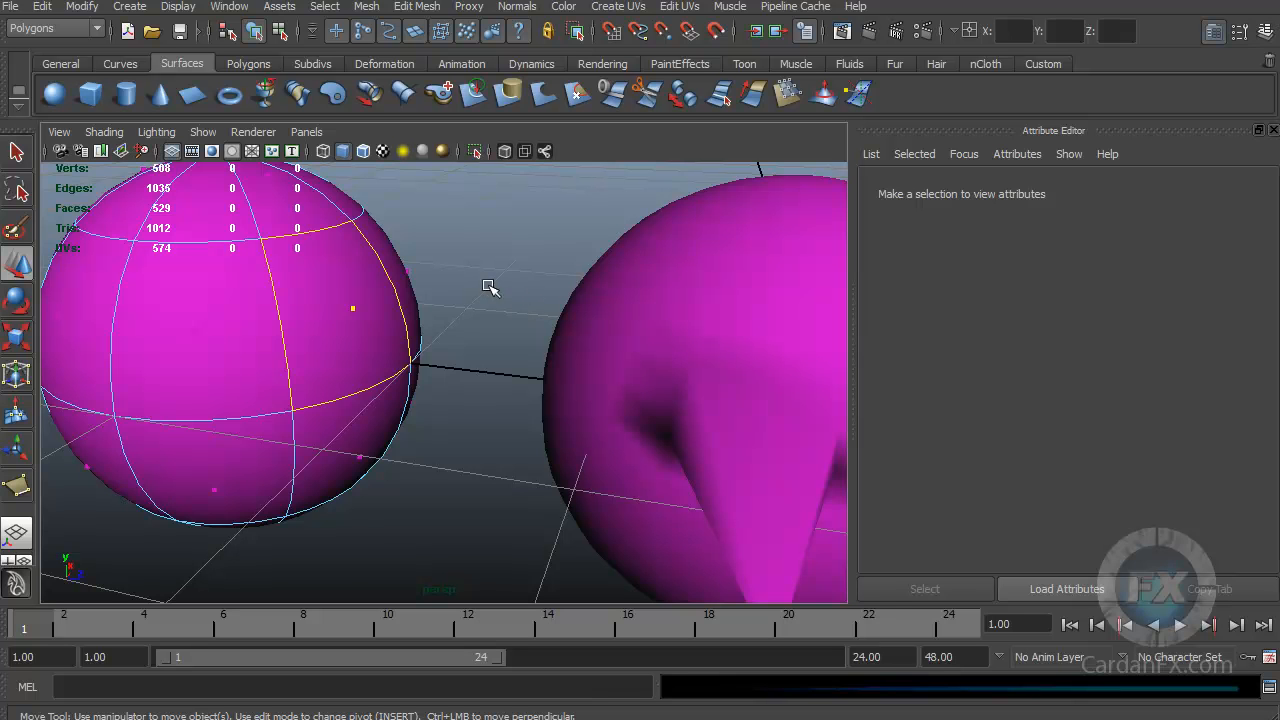
pyautogui.keyDown('alt'); pyautogui.moveTo(420, 392); pyautogui.dragTo(508, 386, button='middle'); pyautogui.keyUp('alt')
pyautogui.keyDown('alt'); pyautogui.moveTo(508, 386); pyautogui.dragTo(465, 352); pyautogui.keyUp('alt')
pyautogui.keyDown('alt'); pyautogui.moveTo(465, 352); pyautogui.dragTo(472, 422, button='middle'); pyautogui.keyUp('alt')
pyautogui.keyDown('alt'); pyautogui.moveTo(472, 422); pyautogui.dragTo(474, 357); pyautogui.keyUp('alt')
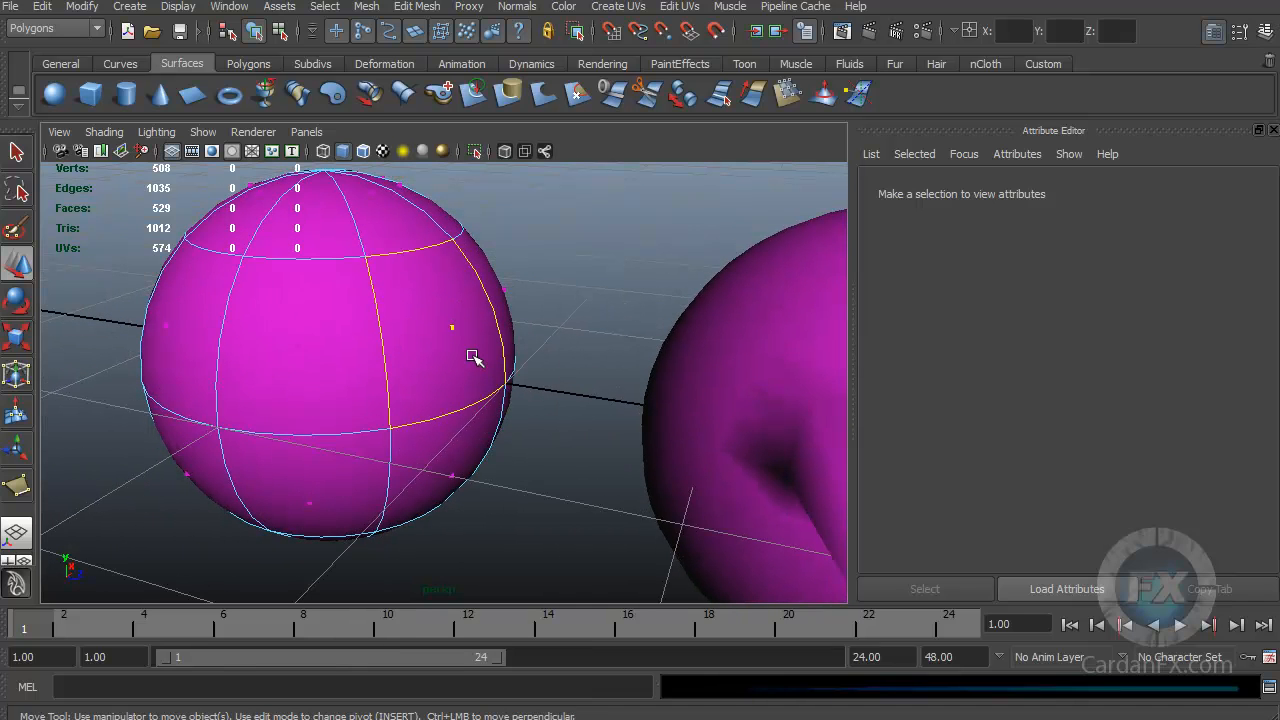
# Switch the NURBS sphere to surface point selection and pick several points across its surface.
pyautogui.rightClick(431, 319)
pyautogui.moveTo(439, 331); pyautogui.dragTo(448, 344, button='right')
pyautogui.click(437, 304)
pyautogui.click(301, 373)
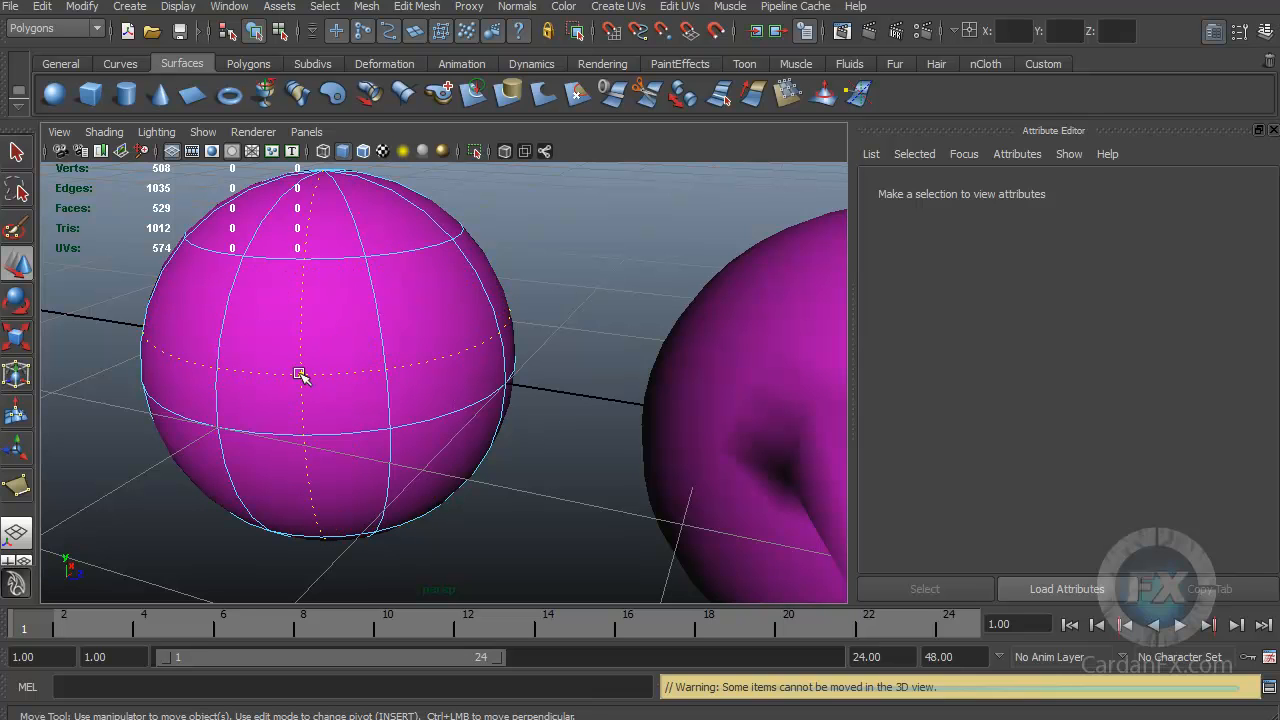
pyautogui.click(296, 313)
pyautogui.click(416, 387)
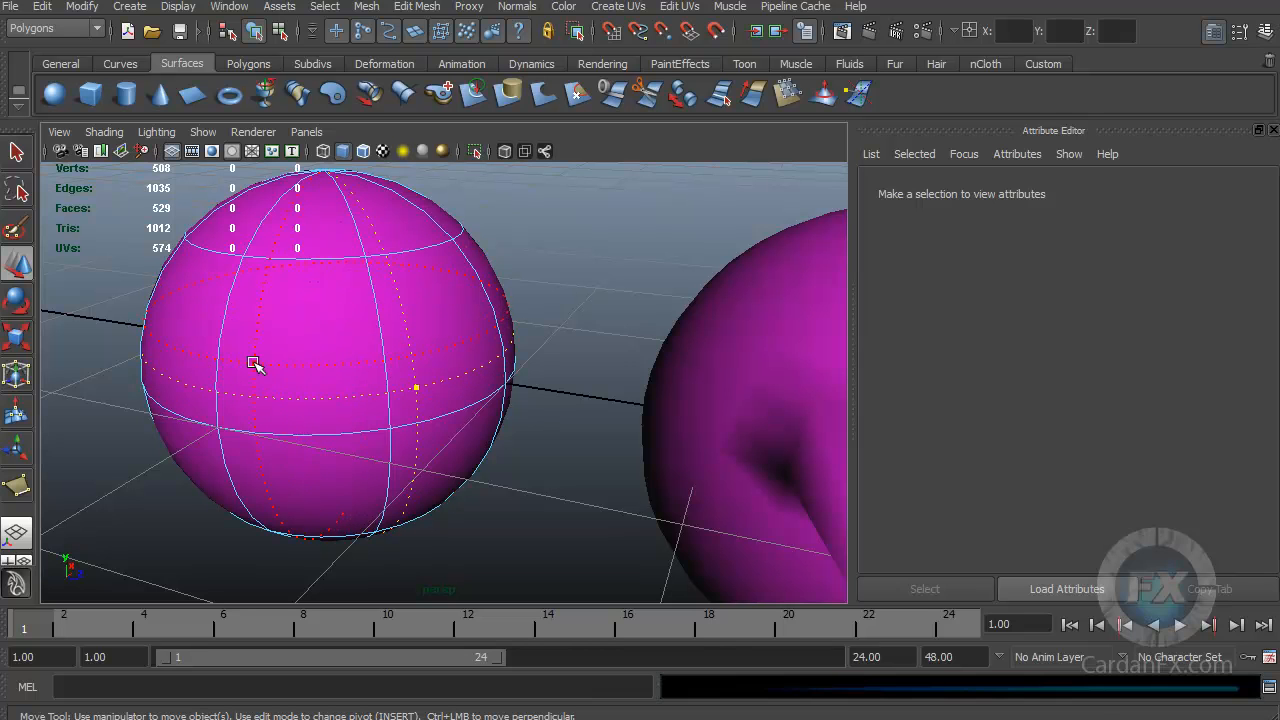
pyautogui.click(285, 363)
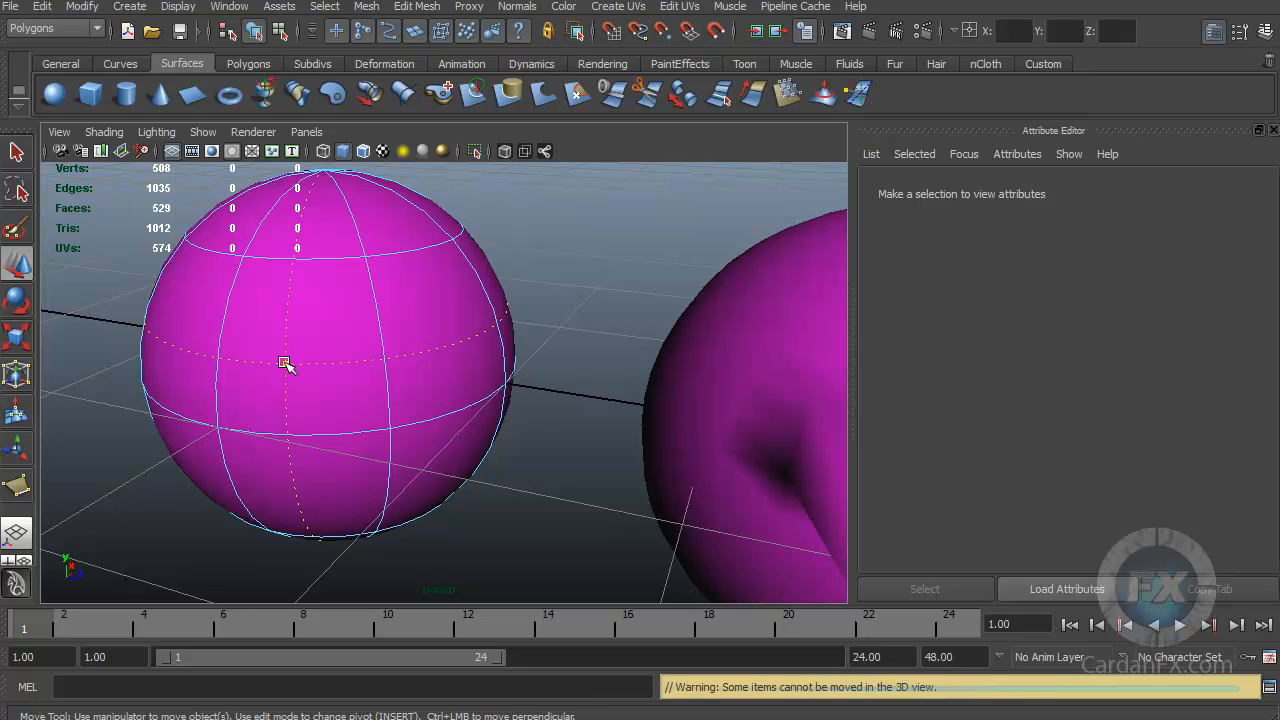
# Switch the NURBS sphere back to surface patch selection and box-select around the patch nearest the polygon sphere.
pyautogui.rightClick(360, 295)
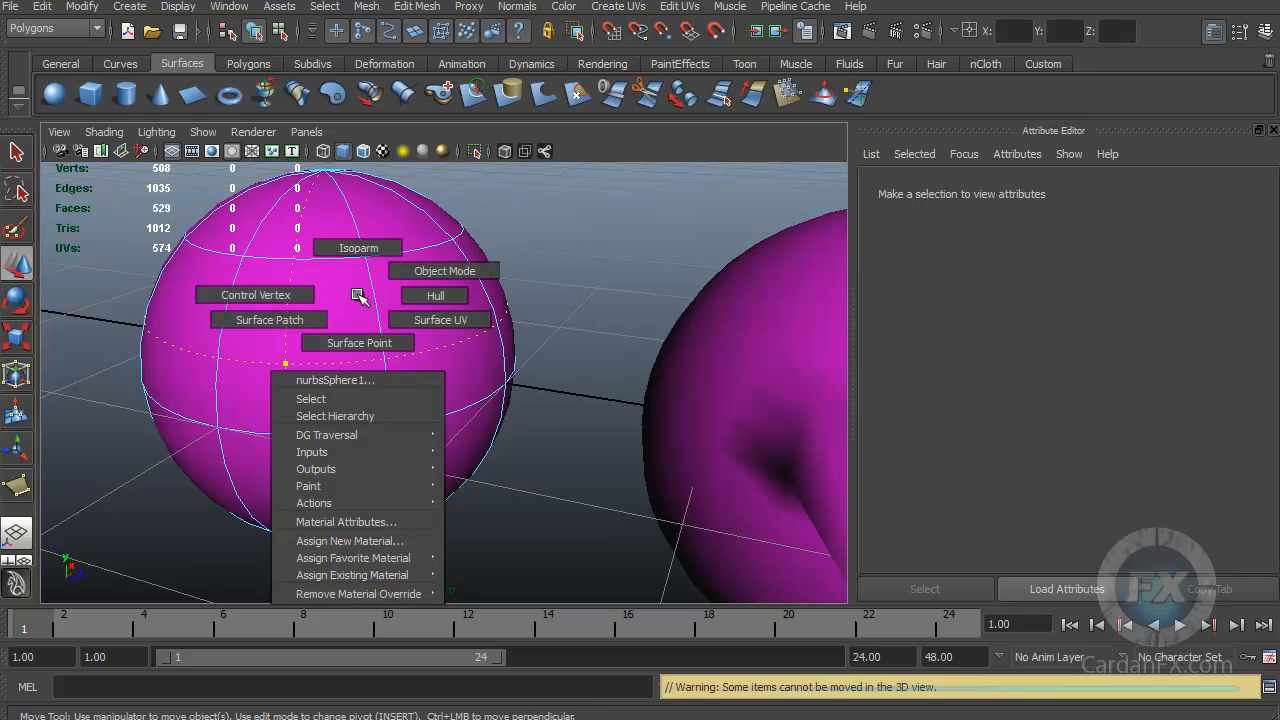
pyautogui.moveTo(358, 298); pyautogui.dragTo(276, 322, button='right')
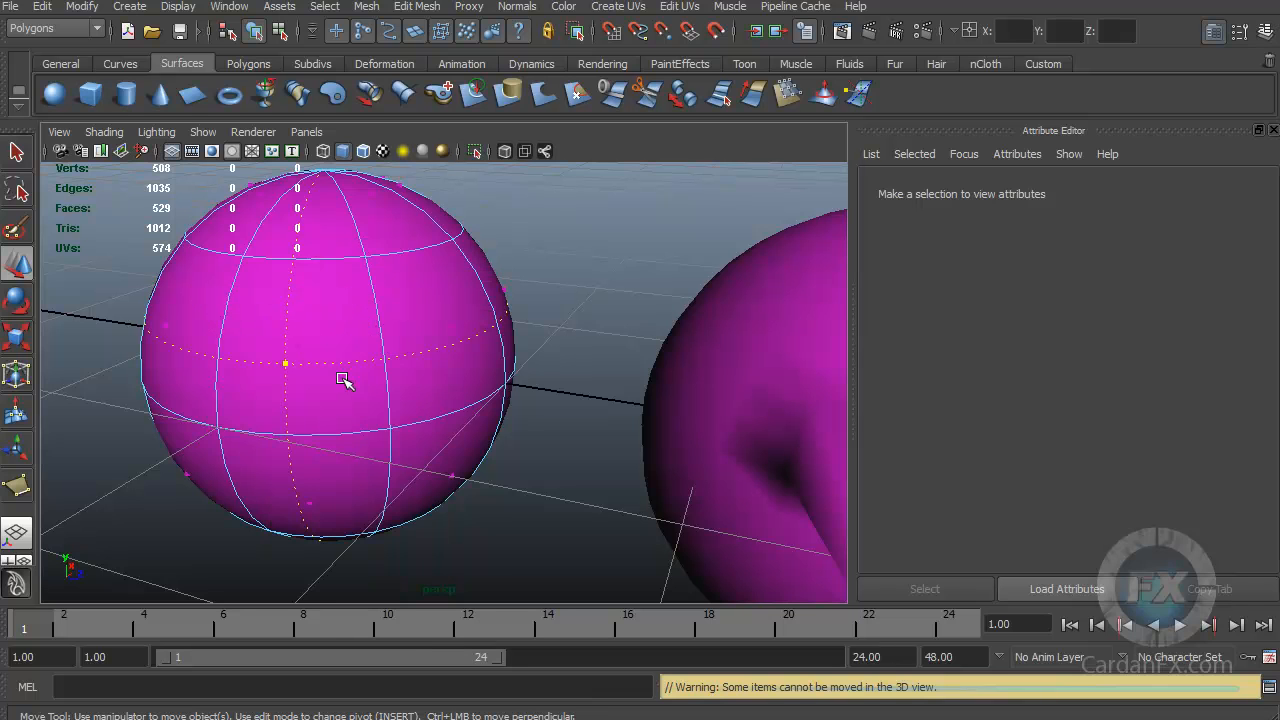
pyautogui.moveTo(429, 302); pyautogui.dragTo(494, 374)
# Switch the NURBS sphere to hull selection, select its upper horizontal hull ring, and inspect the ring's control vertices.
pyautogui.moveTo(327, 329); pyautogui.dragTo(410, 333, button='right')
pyautogui.keyDown('alt'); pyautogui.moveTo(357, 449); pyautogui.dragTo(357, 420); pyautogui.keyUp('alt')
pyautogui.scroll(3, 355, 421)
pyautogui.click(474, 327)
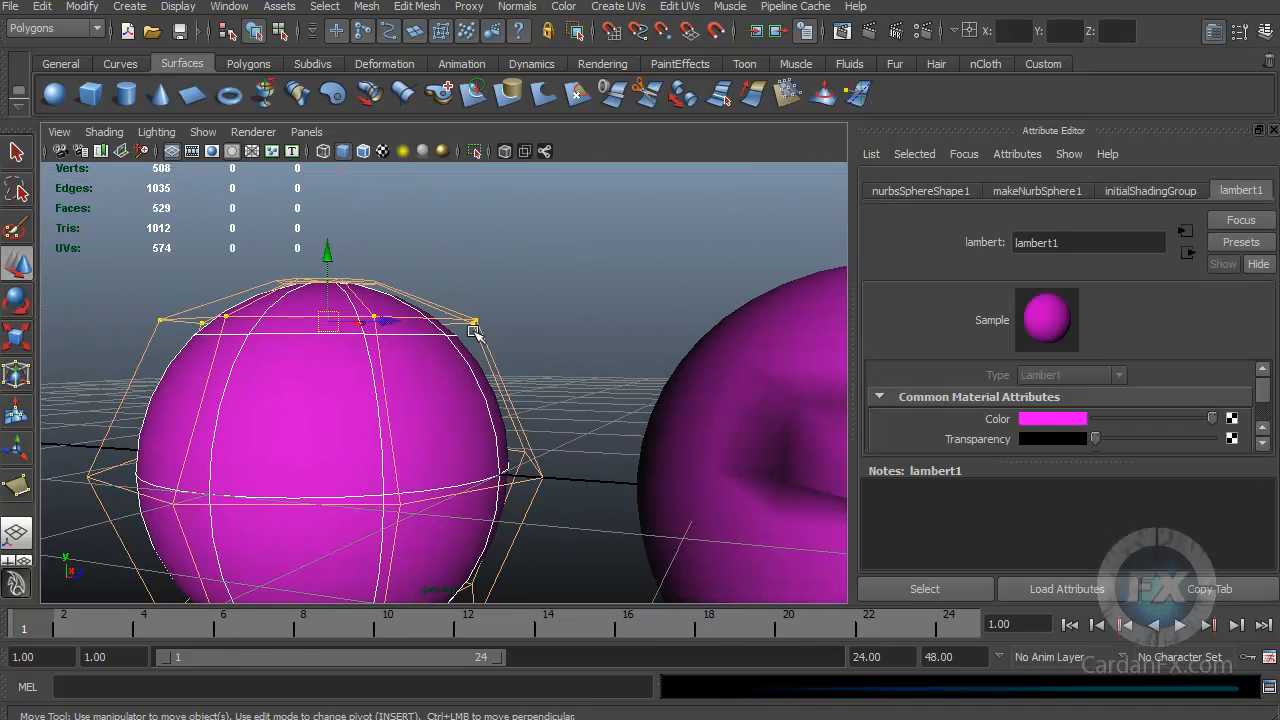
pyautogui.keyDown('alt'); pyautogui.moveTo(429, 323); pyautogui.dragTo(483, 303); pyautogui.keyUp('alt')
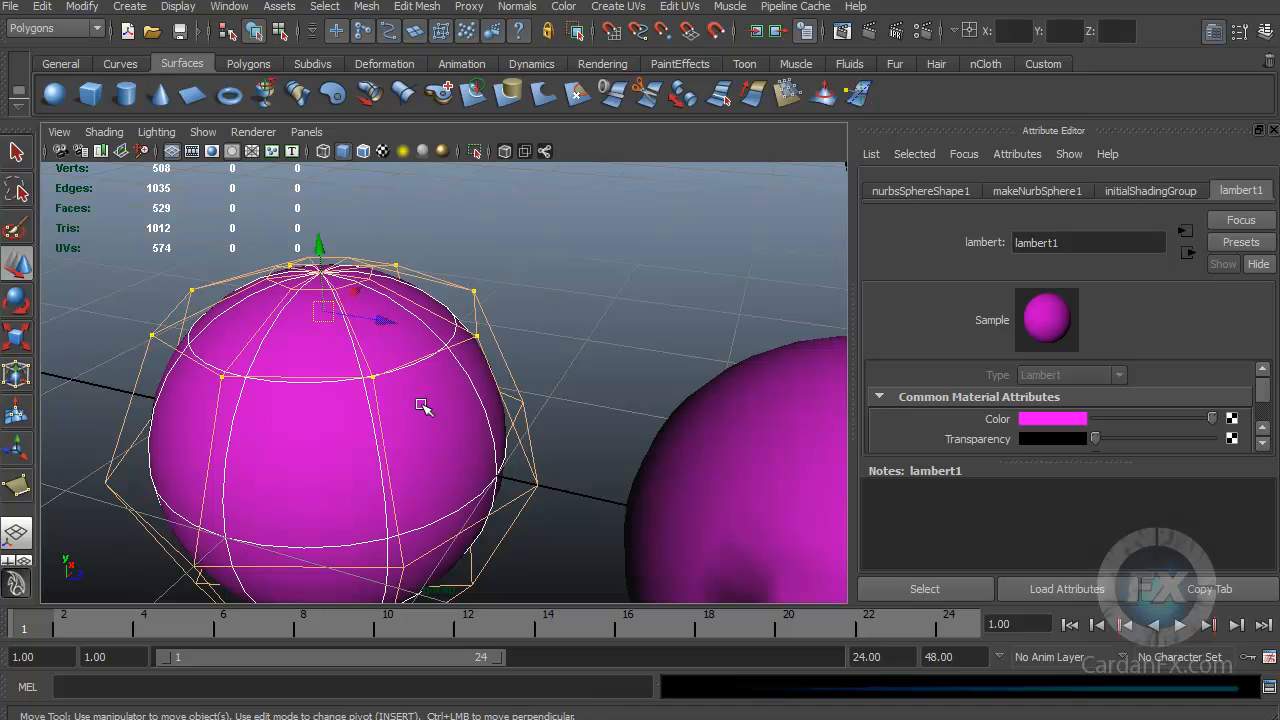
pyautogui.keyDown('alt'); pyautogui.moveTo(360, 319); pyautogui.dragTo(406, 306); pyautogui.keyUp('alt')
pyautogui.keyDown('alt'); pyautogui.moveTo(337, 374); pyautogui.dragTo(389, 349); pyautogui.keyUp('alt')
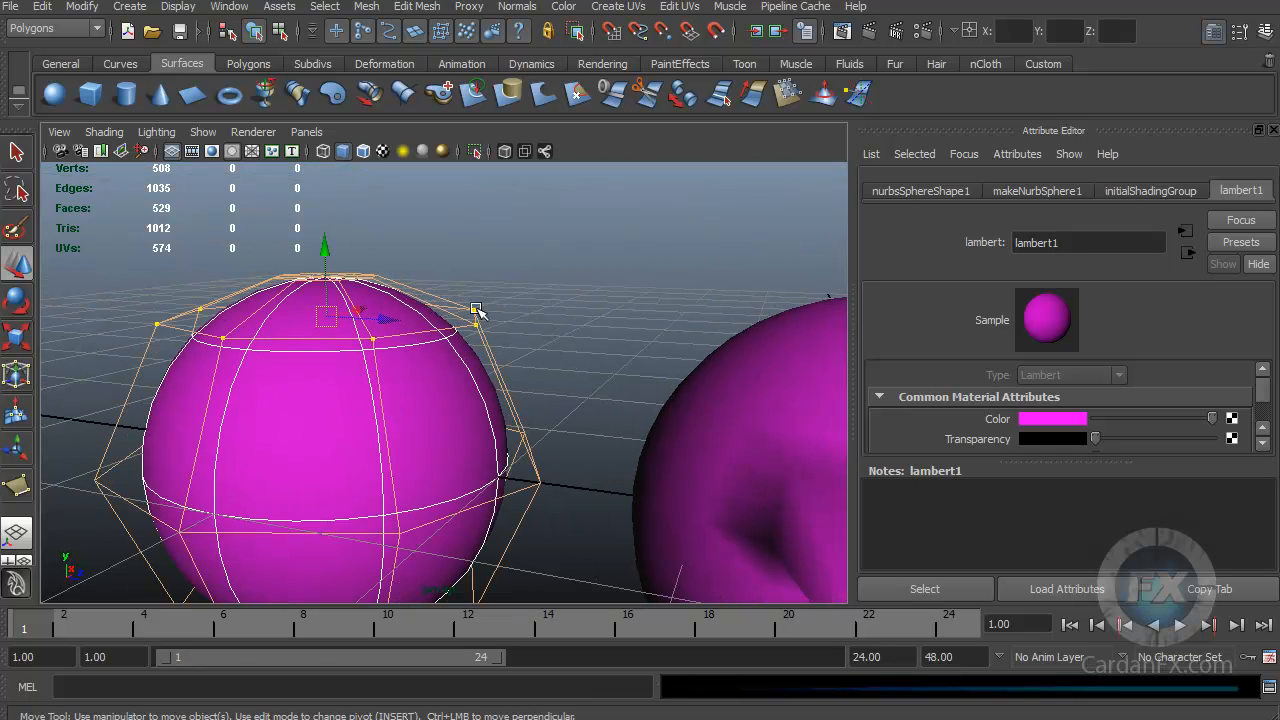
# Select the NURBS sphere's horizontal and vertical hulls in turn, ending with the equatorial ring, and inspect their control vertices.
pyautogui.click(540, 484)
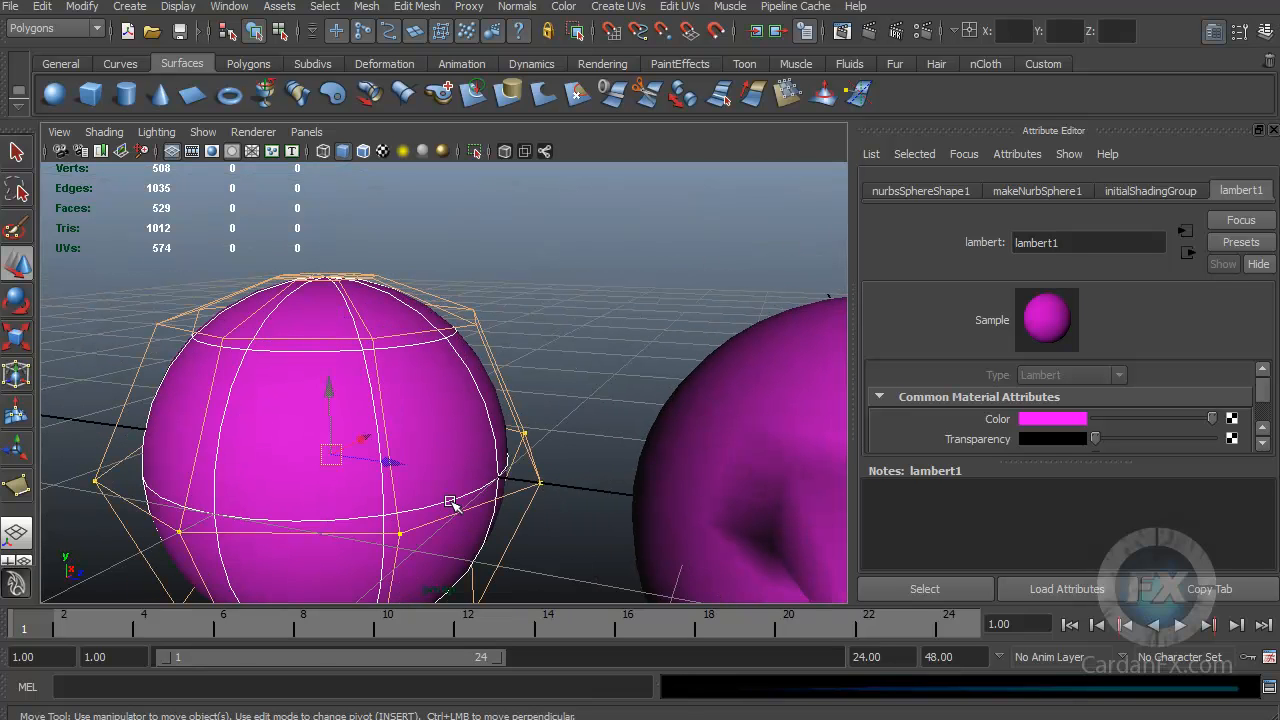
pyautogui.keyDown('alt'); pyautogui.moveTo(451, 503); pyautogui.dragTo(514, 363); pyautogui.keyUp('alt')
pyautogui.keyDown('alt'); pyautogui.moveTo(418, 384); pyautogui.dragTo(420, 356); pyautogui.keyUp('alt')
pyautogui.keyDown('alt'); pyautogui.moveTo(493, 530); pyautogui.dragTo(437, 403); pyautogui.keyUp('alt')
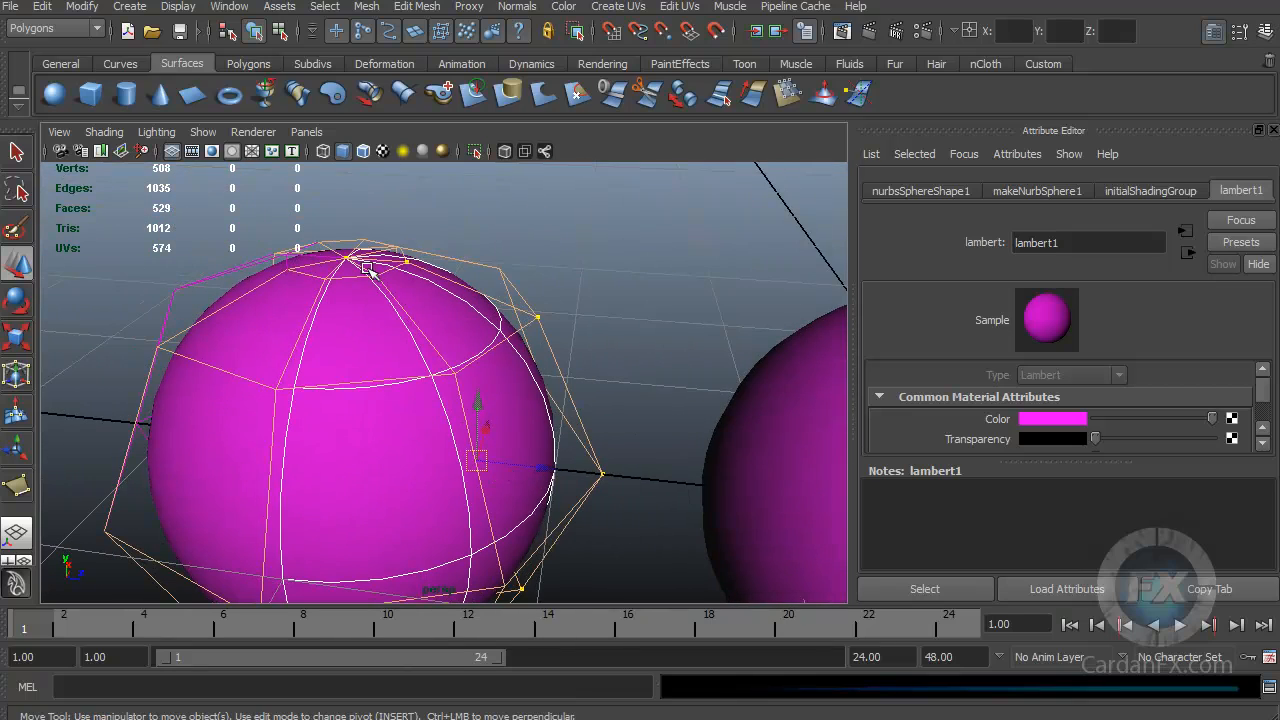
pyautogui.keyDown('alt'); pyautogui.moveTo(581, 483); pyautogui.dragTo(366, 466); pyautogui.keyUp('alt')
pyautogui.keyDown('alt'); pyautogui.moveTo(509, 220); pyautogui.dragTo(472, 508); pyautogui.keyUp('alt')
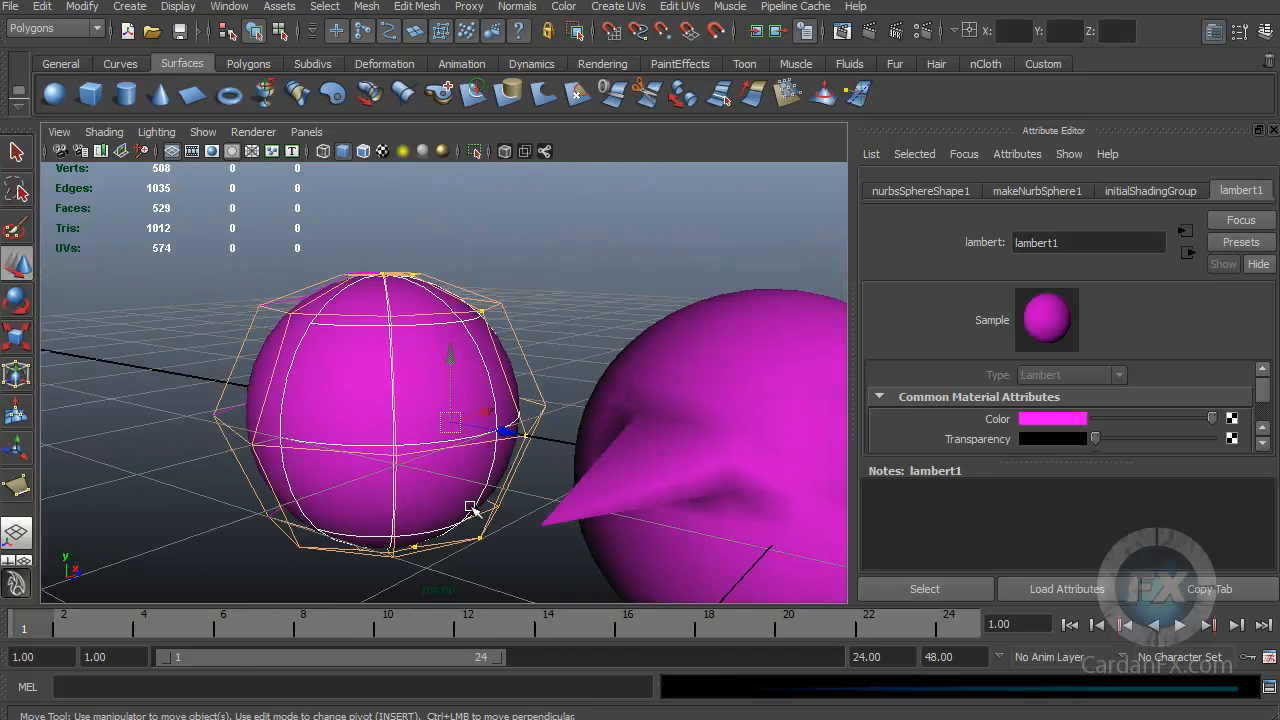
pyautogui.keyDown('alt'); pyautogui.moveTo(445, 459); pyautogui.dragTo(237, 365); pyautogui.keyUp('alt')
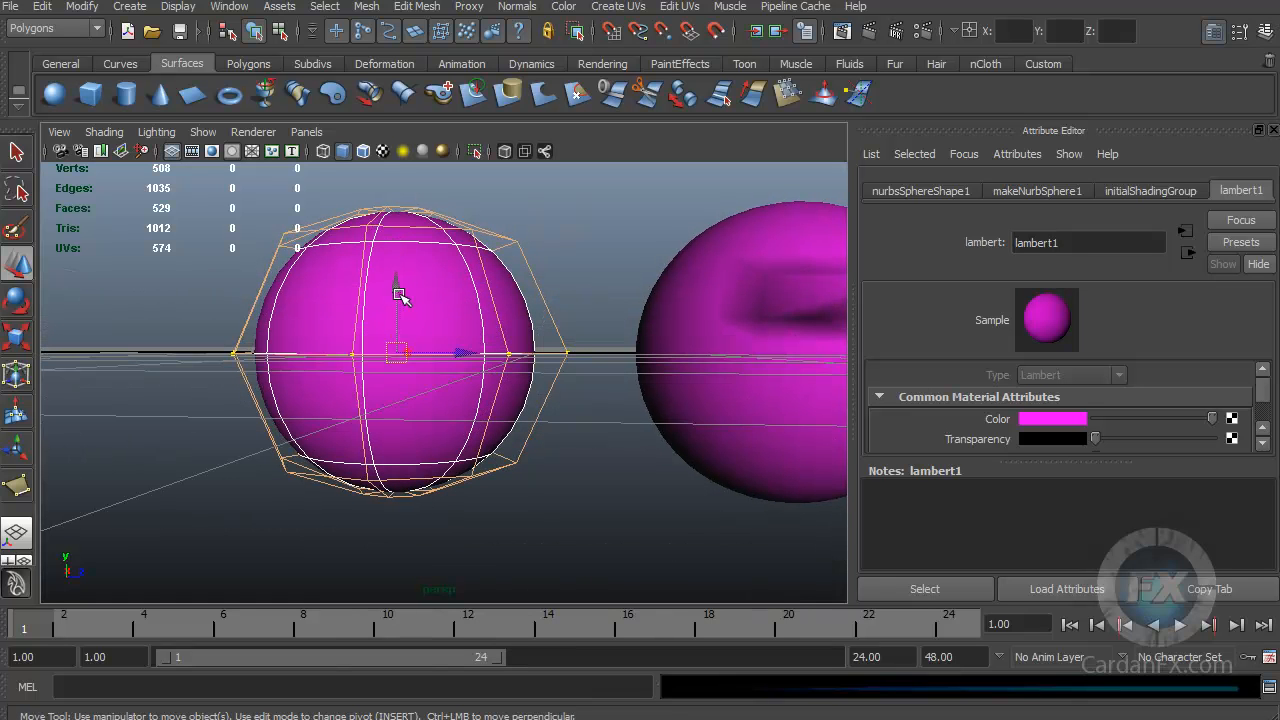
# Move the NURBS sphere's equatorial hull ring straight up to its top, and undo the trial move of the lower hulls.
pyautogui.moveTo(395, 292); pyautogui.dragTo(398, 135)
pyautogui.moveTo(213, 427); pyautogui.dragTo(627, 545)
pyautogui.moveTo(397, 286)
pyautogui.mouseDown()
pyautogui.moveTo(414, 434)
pyautogui.moveTo(408, 307)
pyautogui.mouseUp()
pyautogui.hotkey('ctrl', 'z')
# Box-select the lower hulls of the NURBS shape and move them down to stretch it into a tall cup.
pyautogui.moveTo(222, 377); pyautogui.dragTo(580, 586)
pyautogui.keyDown('alt'); pyautogui.moveTo(508, 493); pyautogui.dragTo(609, 303); pyautogui.keyUp('alt')
pyautogui.moveTo(653, 262); pyautogui.dragTo(110, 335)
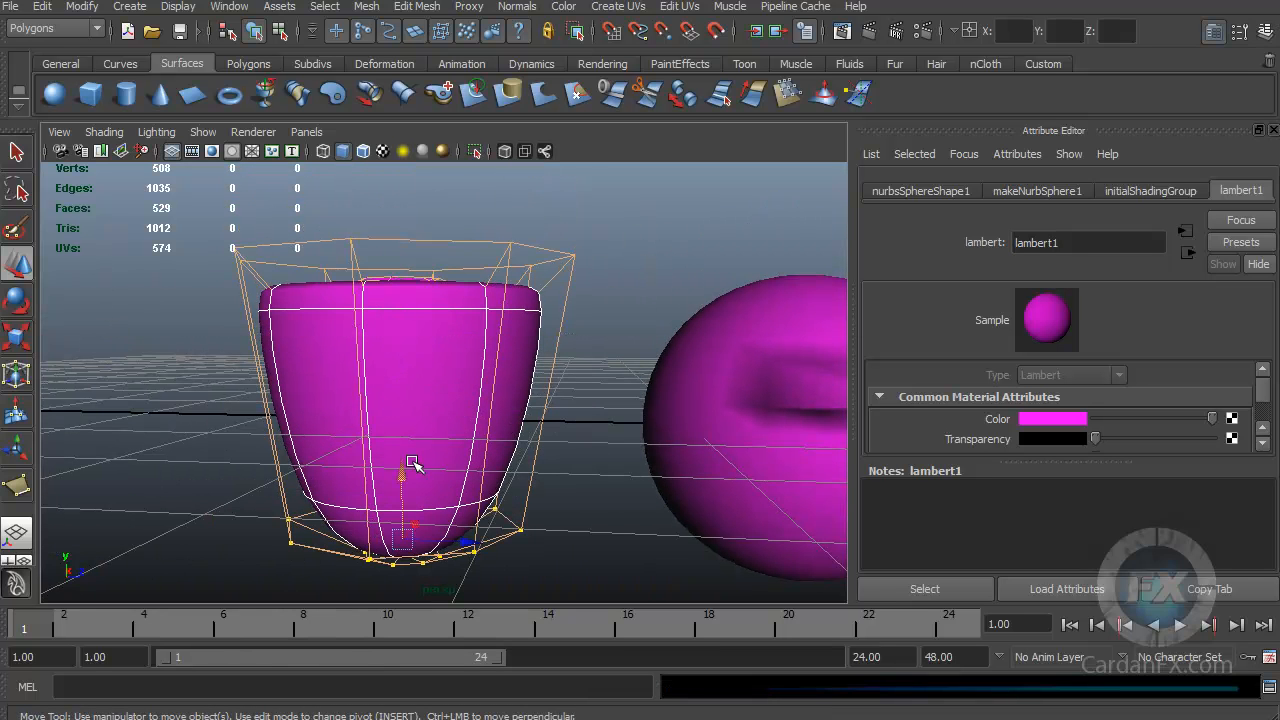
pyautogui.keyDown('alt'); pyautogui.moveTo(408, 477); pyautogui.dragTo(427, 530); pyautogui.keyUp('alt')
pyautogui.keyDown('alt'); pyautogui.moveTo(440, 506); pyautogui.dragTo(411, 386, button='right'); pyautogui.keyUp('alt')
pyautogui.keyDown('alt'); pyautogui.moveTo(410, 385); pyautogui.dragTo(385, 320); pyautogui.keyUp('alt')
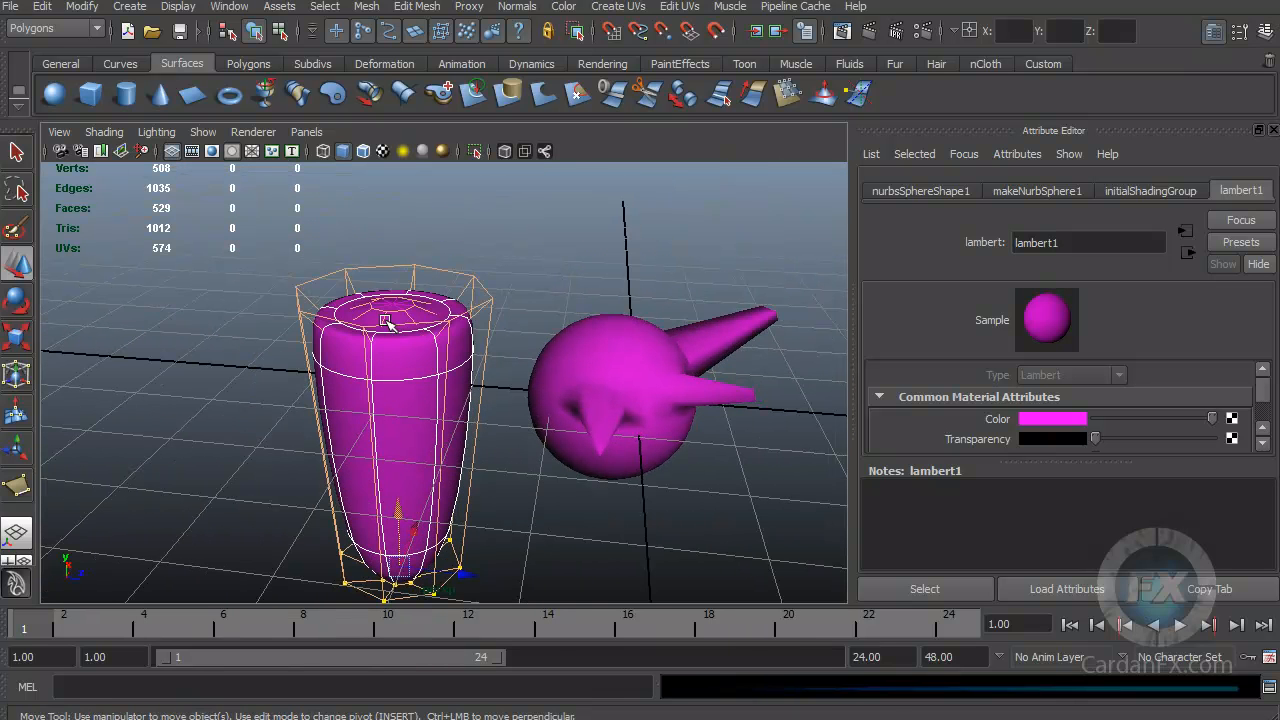
# Move the inner hull ring at the NURBS shape's top downward to hollow the cup, and return to object mode.
pyautogui.click(394, 304)
pyautogui.moveTo(393, 241); pyautogui.dragTo(436, 420)
pyautogui.rightClick(429, 435)
pyautogui.click(516, 411)
pyautogui.click(438, 392)
pyautogui.moveTo(438, 391); pyautogui.dragTo(497, 375, button='right')
# Select both the NURBS cup and the deformed polygon sphere and delete them to empty the scene.
pyautogui.keyDown('alt'); pyautogui.moveTo(432, 458); pyautogui.dragTo(455, 432); pyautogui.keyUp('alt')
pyautogui.scroll(4, 456, 431)
pyautogui.keyDown('alt'); pyautogui.moveTo(463, 429); pyautogui.dragTo(491, 431, button='middle'); pyautogui.keyUp('alt')
pyautogui.keyDown('alt'); pyautogui.moveTo(496, 512); pyautogui.dragTo(434, 468); pyautogui.keyUp('alt')
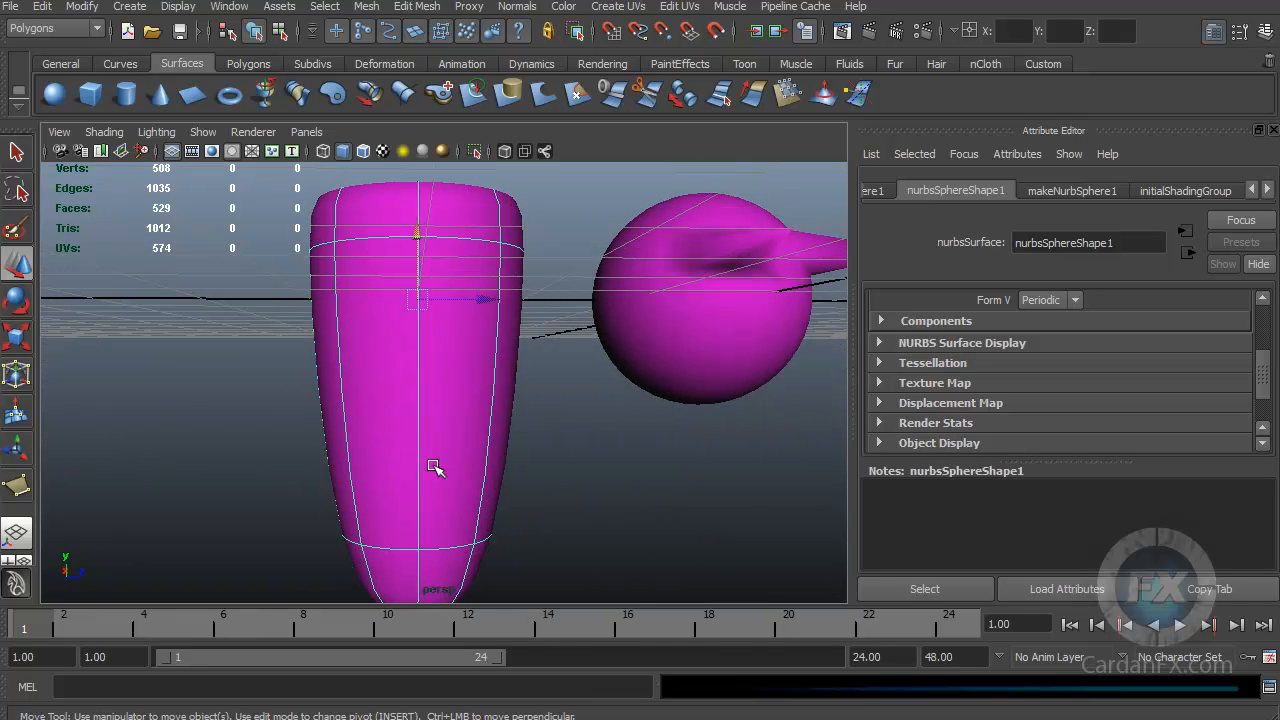
pyautogui.keyDown('alt'); pyautogui.moveTo(471, 429); pyautogui.dragTo(350, 431); pyautogui.keyUp('alt')
pyautogui.moveTo(375, 398)
pyautogui.keyDown('alt'); pyautogui.mouseDown(button='middle')
pyautogui.moveTo(379, 460)
pyautogui.moveTo(391, 411)
pyautogui.mouseUp(button='middle'); pyautogui.keyUp('alt')
pyautogui.moveTo(255, 256); pyautogui.dragTo(702, 505)
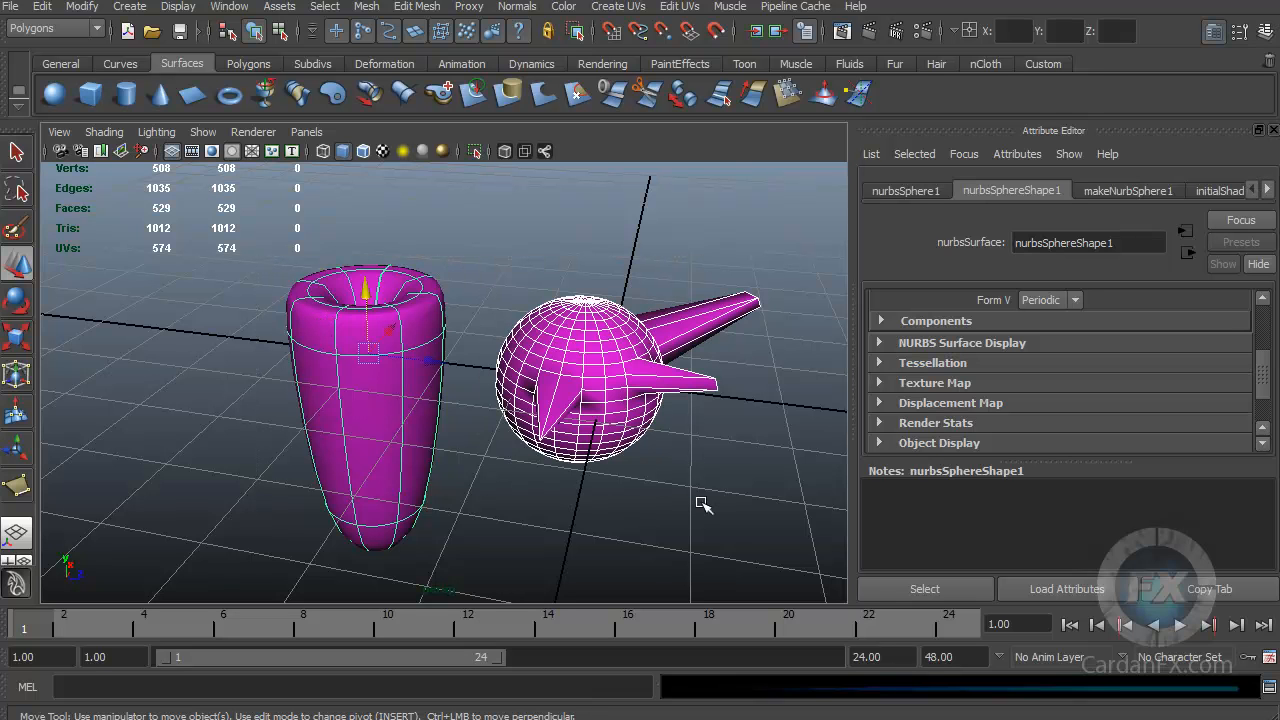
pyautogui.press('Delete')
pyautogui.keyDown('alt'); pyautogui.moveTo(646, 457); pyautogui.dragTo(523, 443); pyautogui.keyUp('alt')
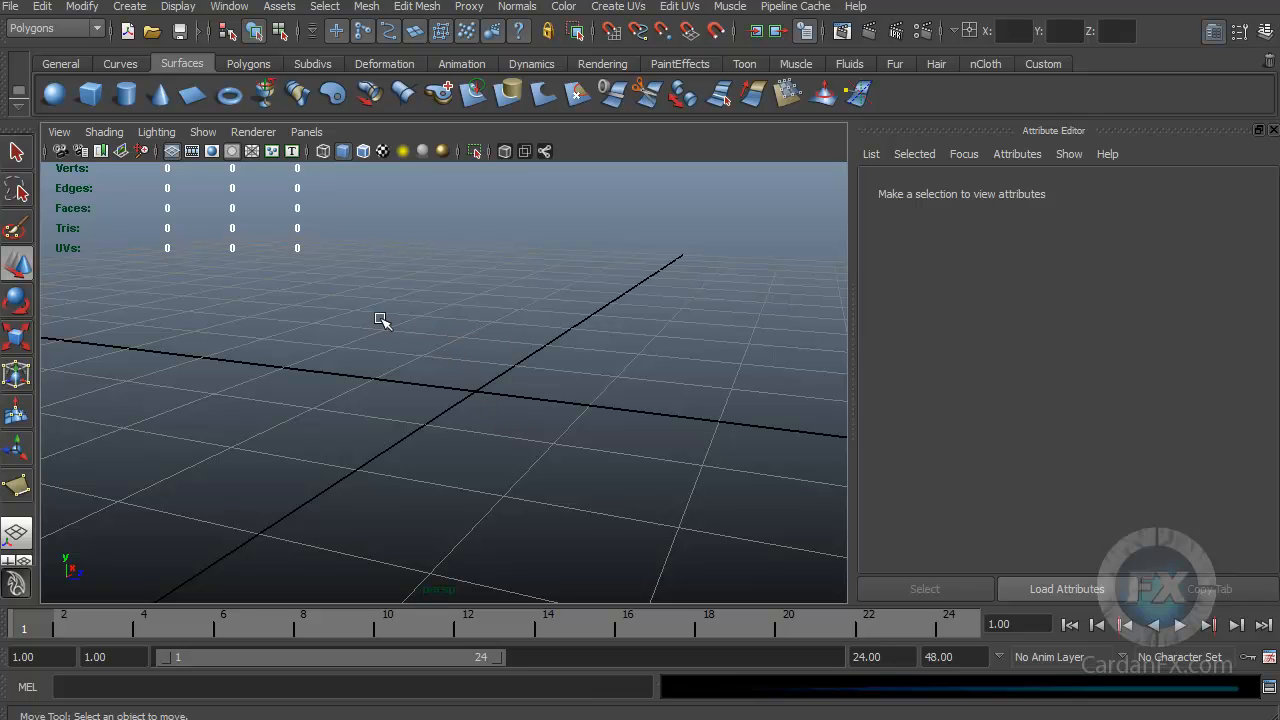
# Bring up the hotbox and switch the viewport from perspective to the front view.
pyautogui.press('space')
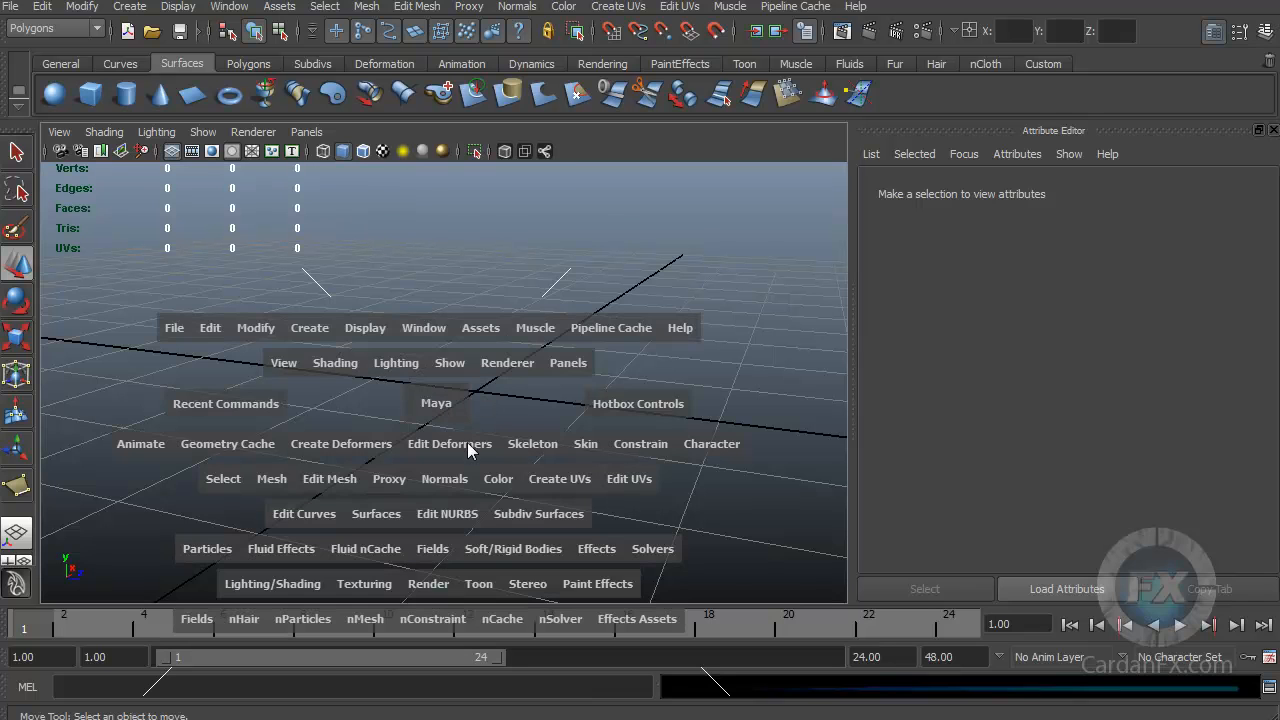
pyautogui.press('space')
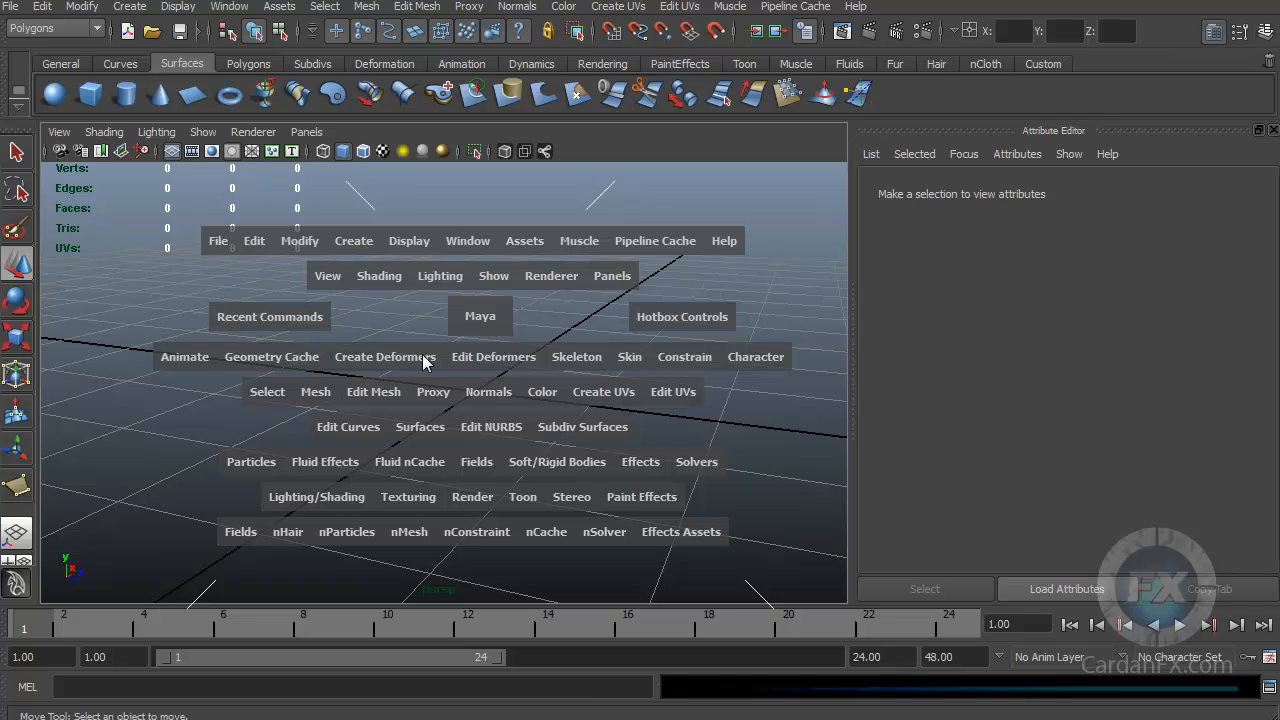
pyautogui.click(488, 318)
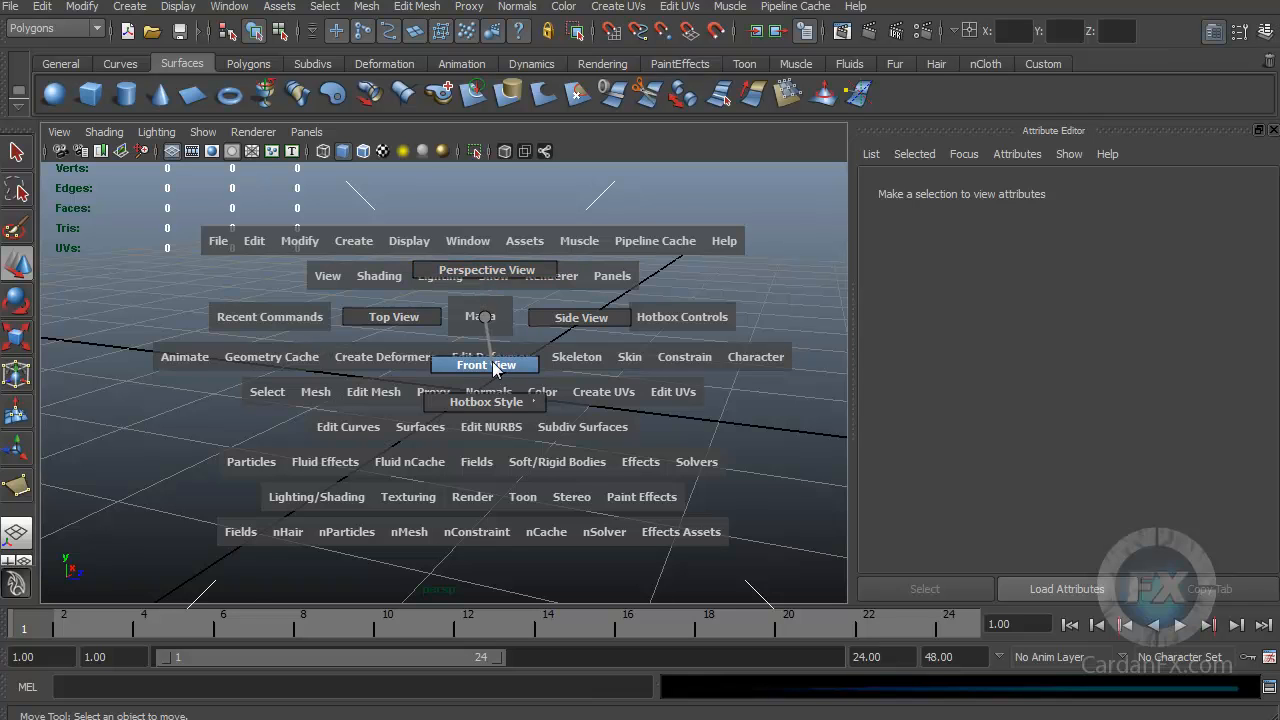
pyautogui.moveTo(491, 368); pyautogui.dragTo(491, 365)
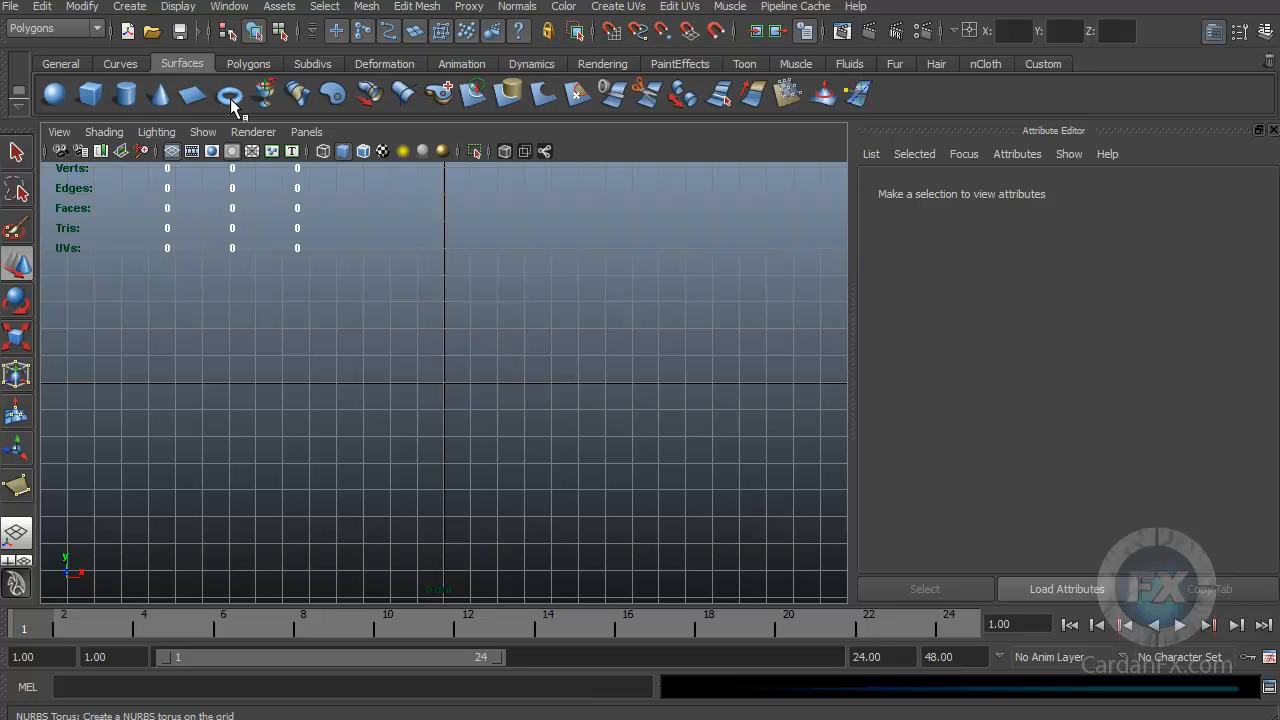
# Create a polygon torus at the grid origin.
pyautogui.click(120, 66)
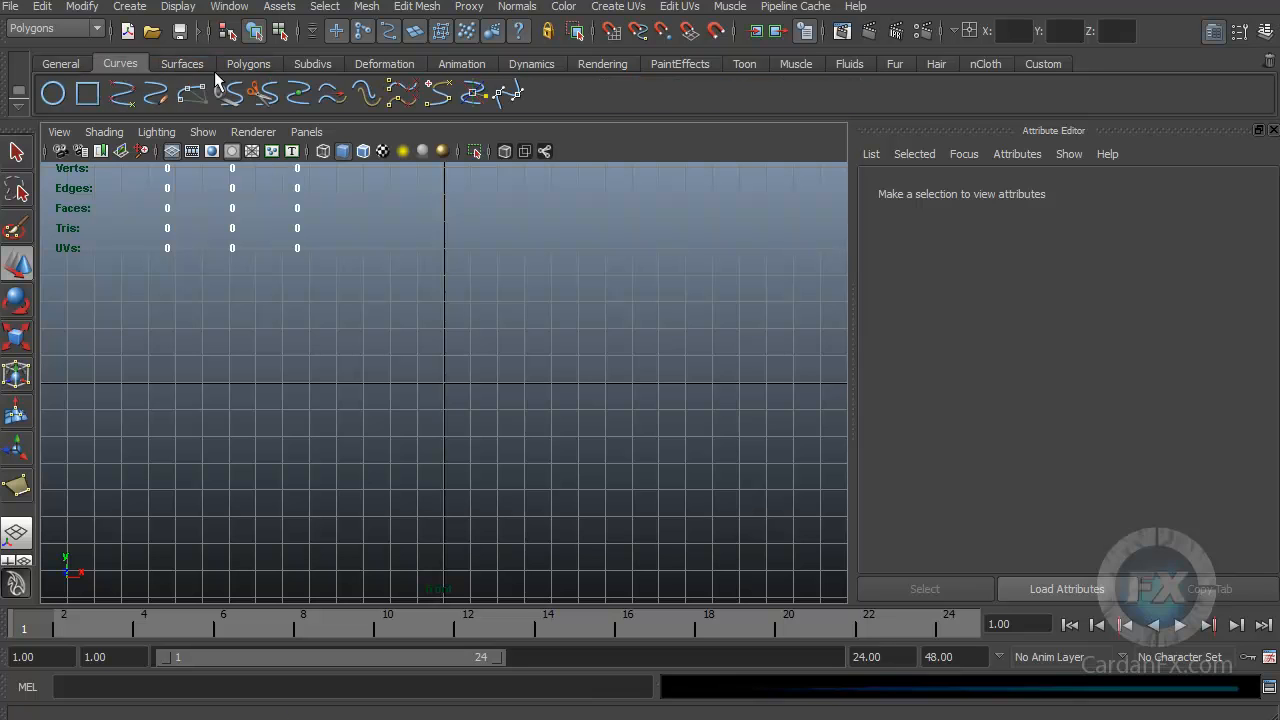
pyautogui.click(252, 64)
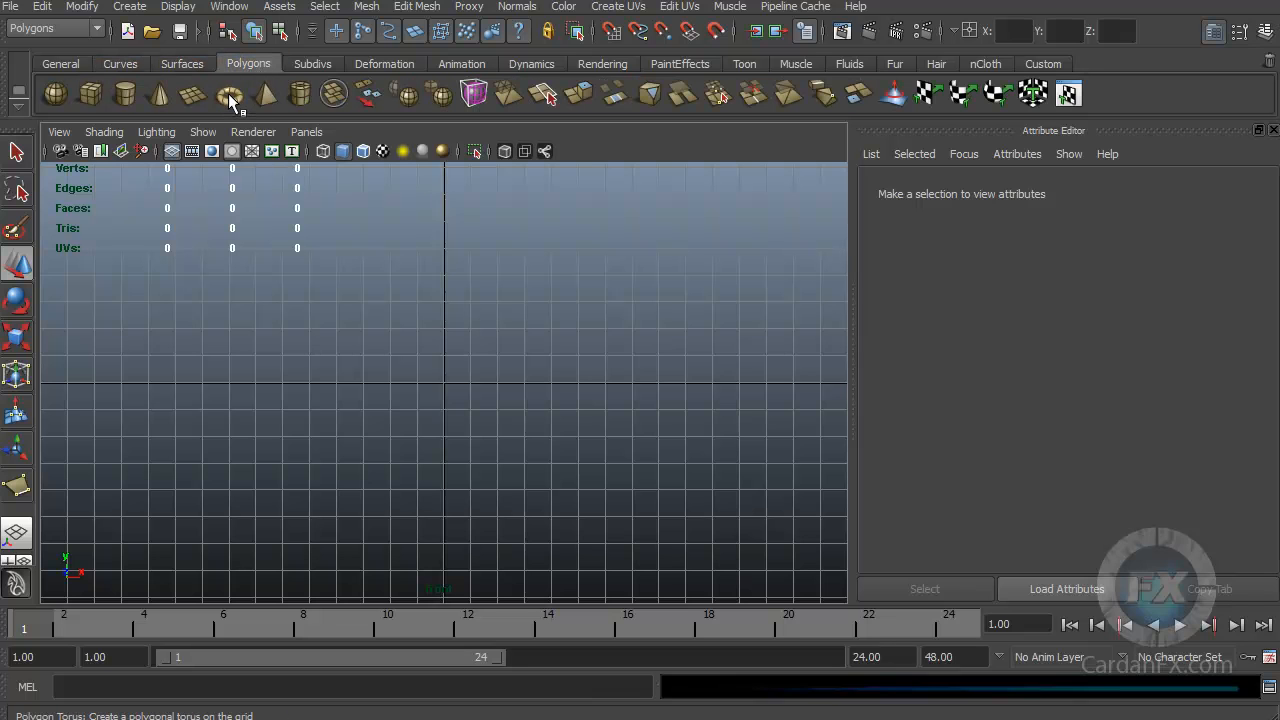
pyautogui.click(228, 94)
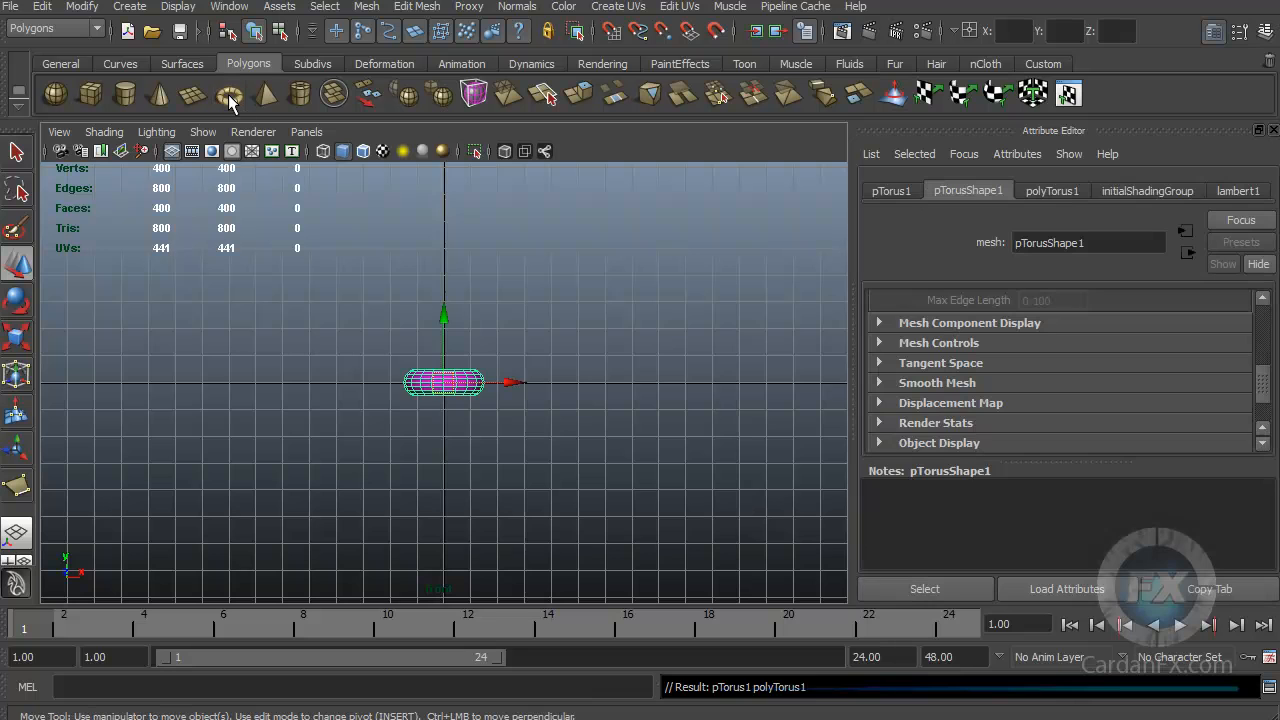
pyautogui.scroll(8, 450, 382)
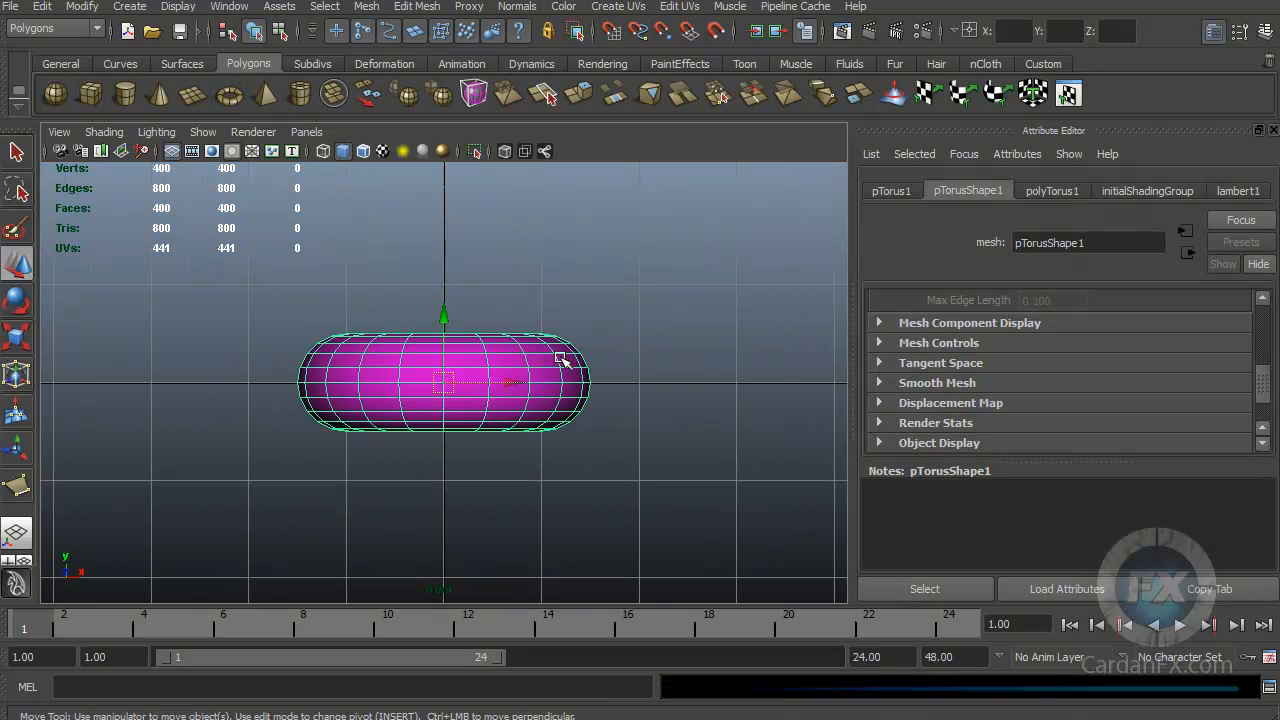
# Switch the viewport to the perspective view and examine the torus from above.
pyautogui.press('space')
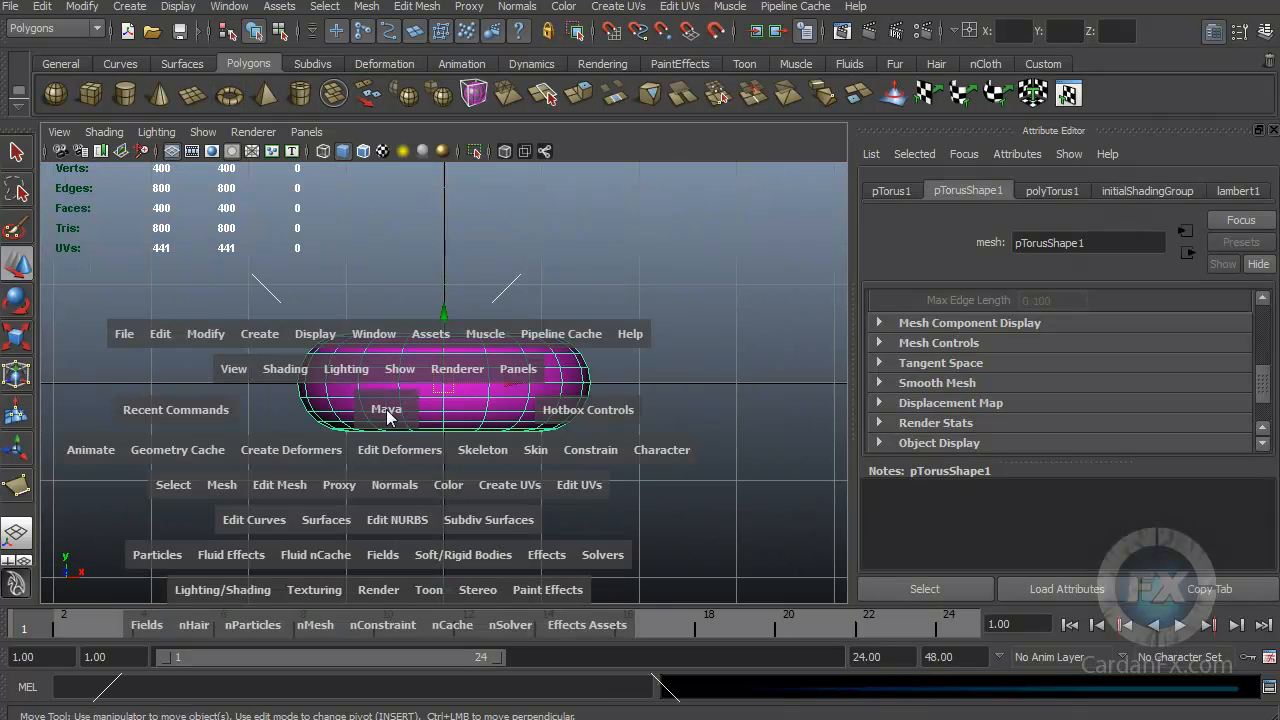
pyautogui.moveTo(388, 415); pyautogui.dragTo(467, 404)
pyautogui.keyDown('alt'); pyautogui.moveTo(467, 404); pyautogui.dragTo(449, 369, button='middle'); pyautogui.keyUp('alt')
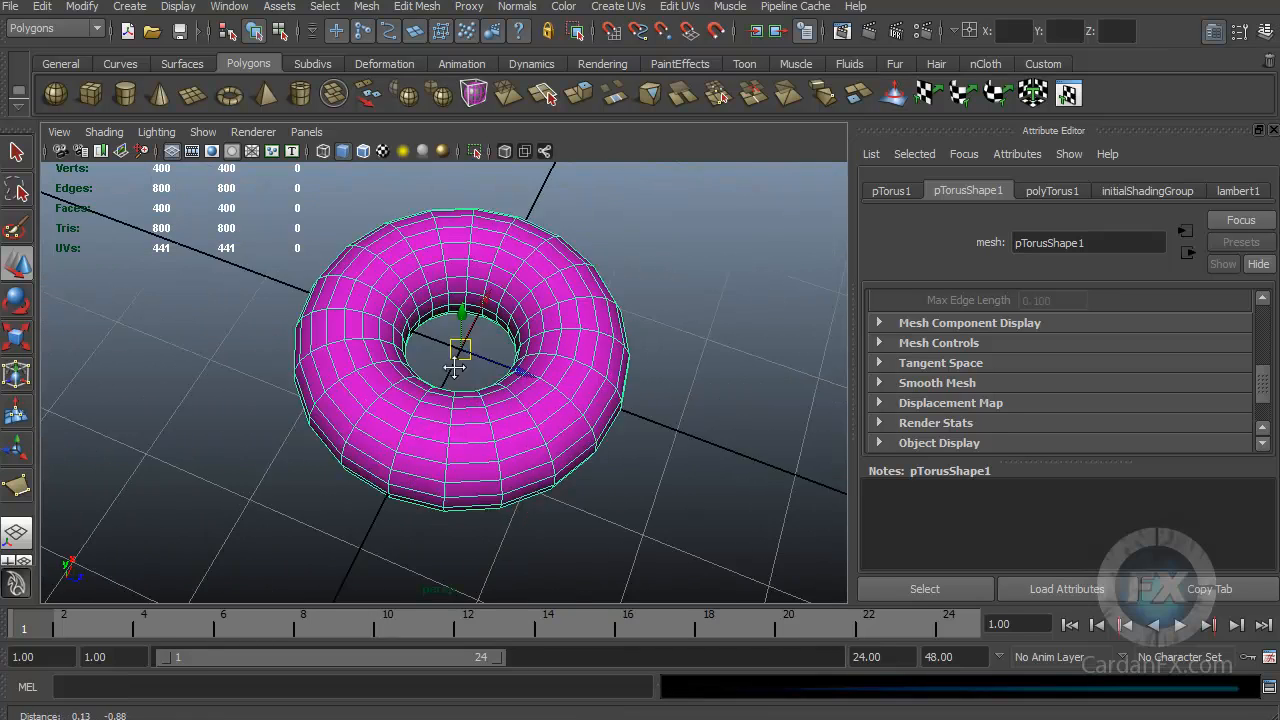
pyautogui.scroll(-5, 442, 370)
pyautogui.keyDown('alt'); pyautogui.moveTo(442, 370); pyautogui.dragTo(458, 390); pyautogui.keyUp('alt')
pyautogui.keyDown('alt'); pyautogui.moveTo(455, 357); pyautogui.dragTo(446, 422, button='middle'); pyautogui.keyUp('alt')
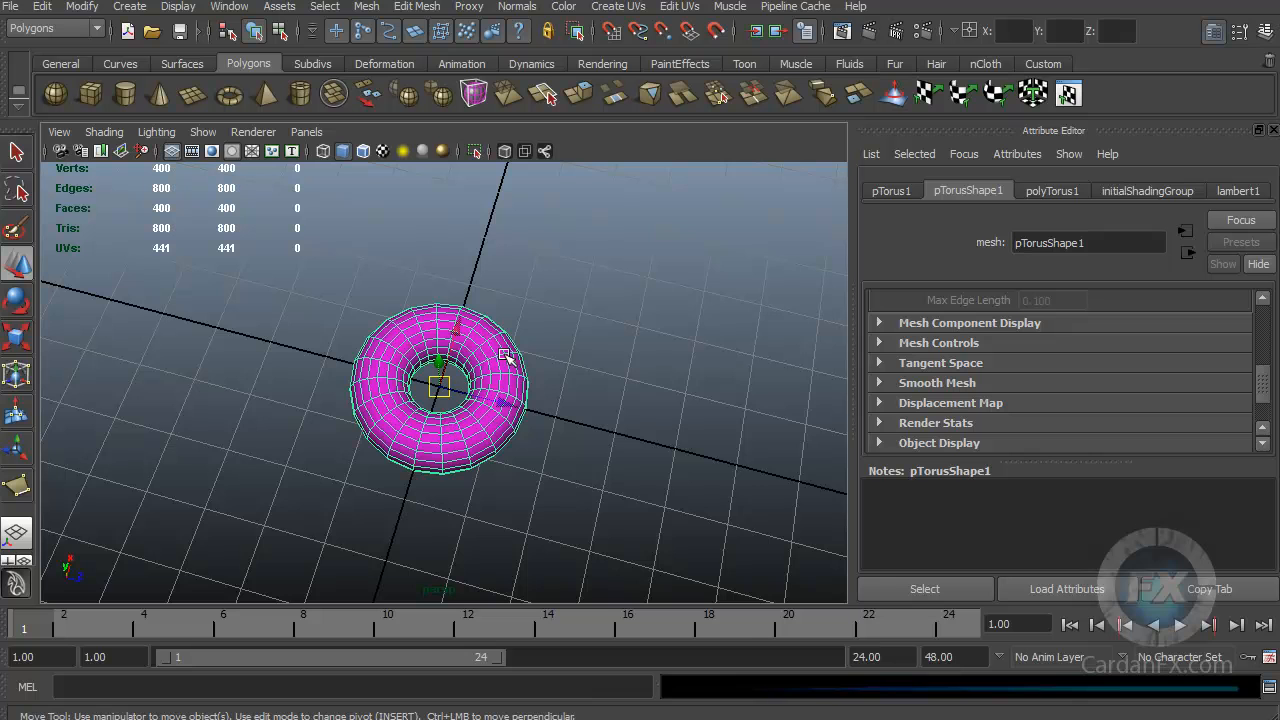
# Change the viewport to the top view and examine the torus ring.
pyautogui.press('space')
pyautogui.moveTo(471, 355); pyautogui.dragTo(383, 349)
pyautogui.scroll(8, 497, 409)
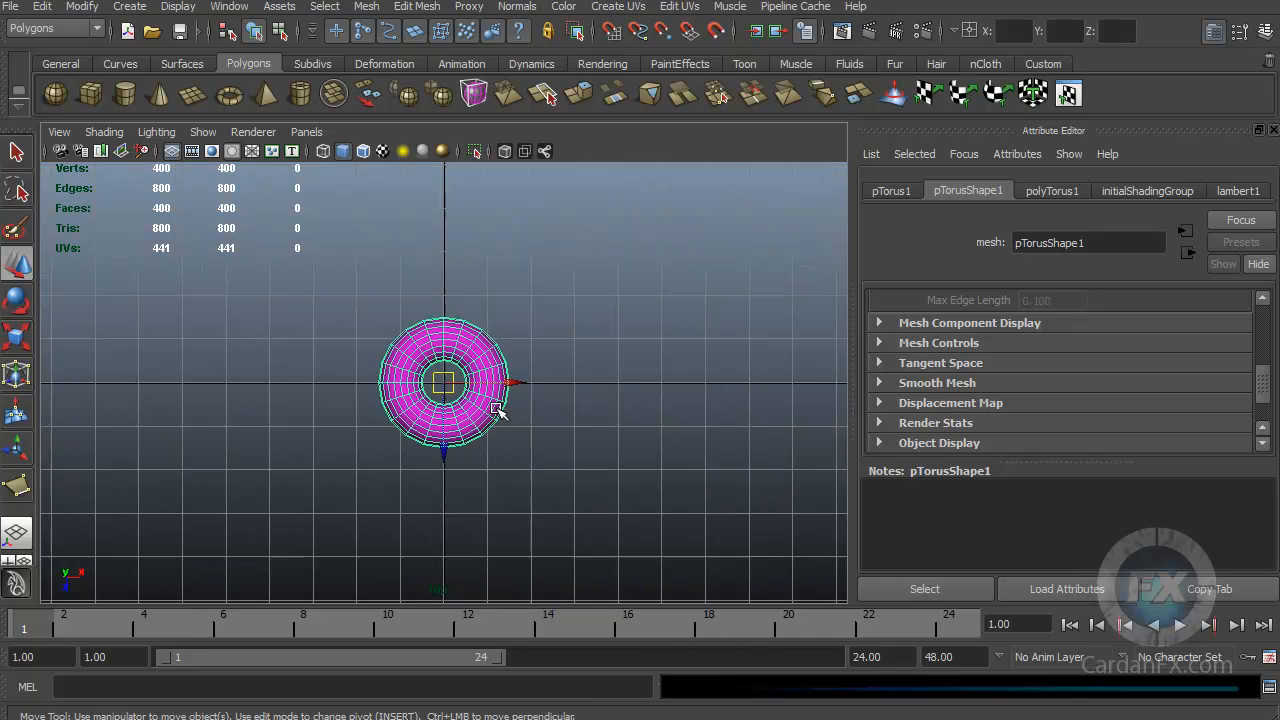
pyautogui.scroll(-5, 497, 409)
pyautogui.scroll(2, 495, 400)
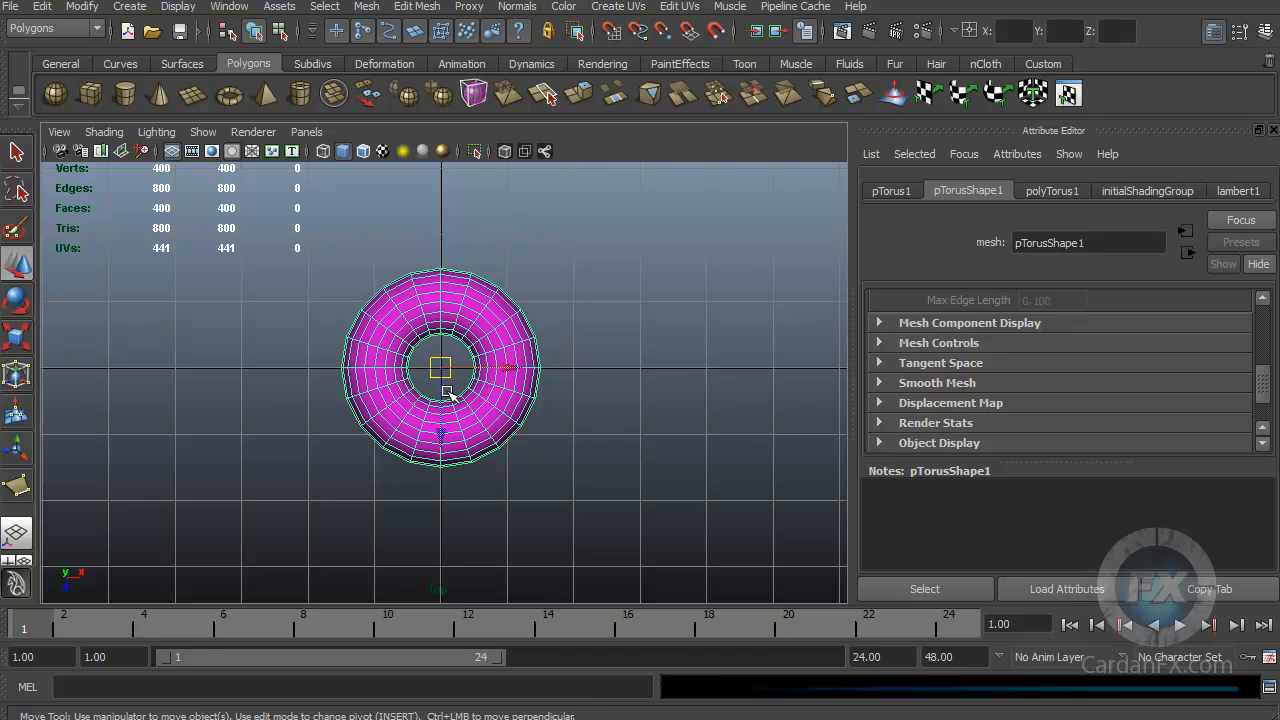
# Return the viewport to the front view and delete the torus.
pyautogui.press('space')
pyautogui.moveTo(490, 352); pyautogui.dragTo(503, 394)
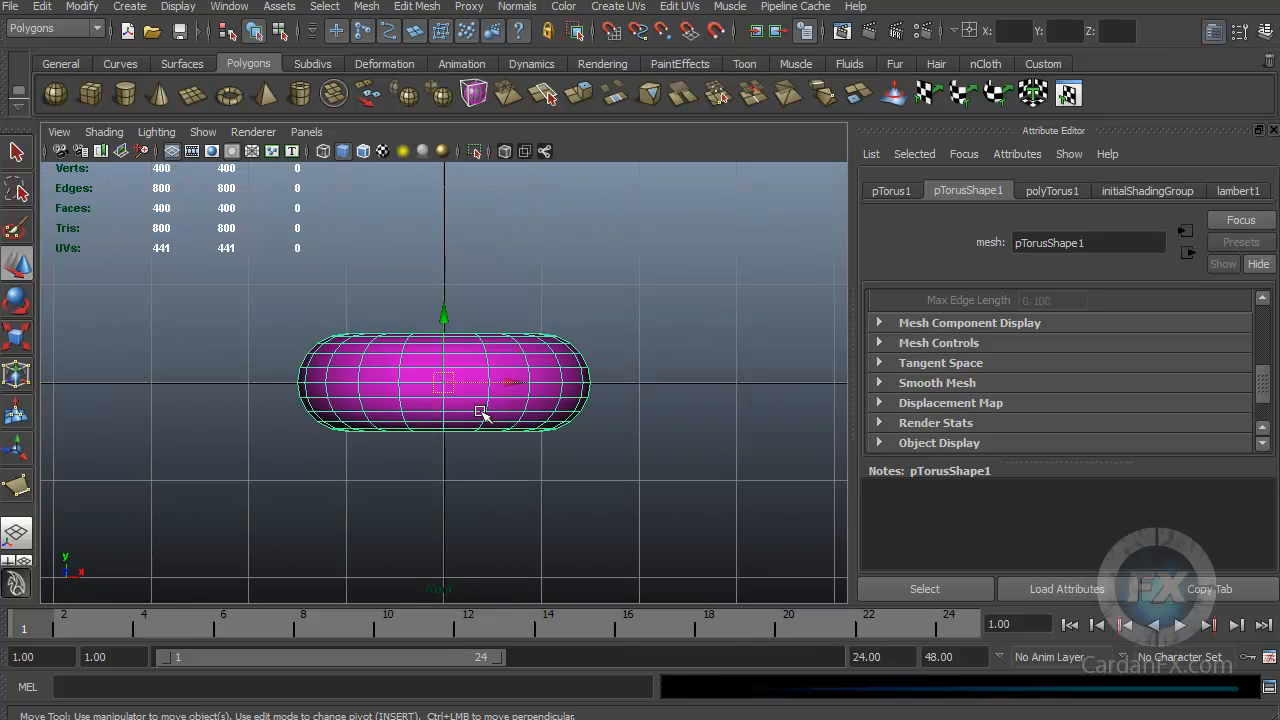
pyautogui.scroll(-3, 483, 458)
pyautogui.keyDown('alt'); pyautogui.moveTo(483, 451); pyautogui.dragTo(481, 546, button='middle'); pyautogui.keyUp('alt')
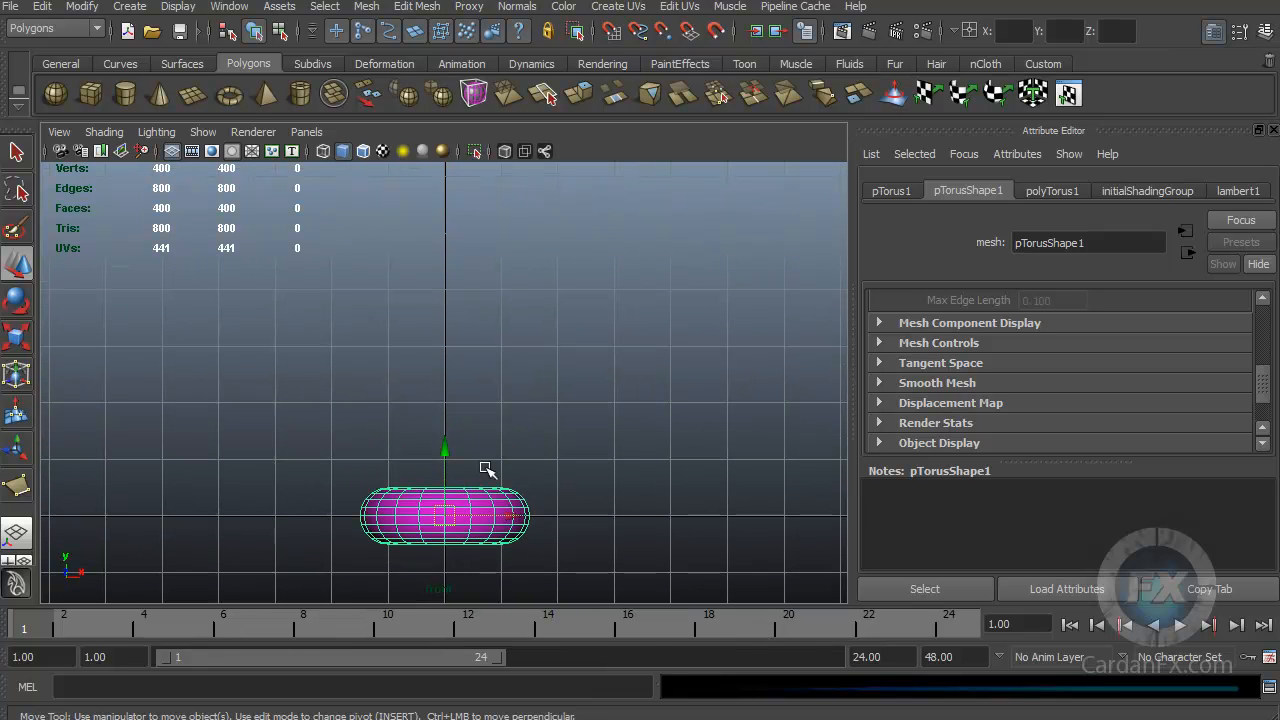
pyautogui.press('Delete')
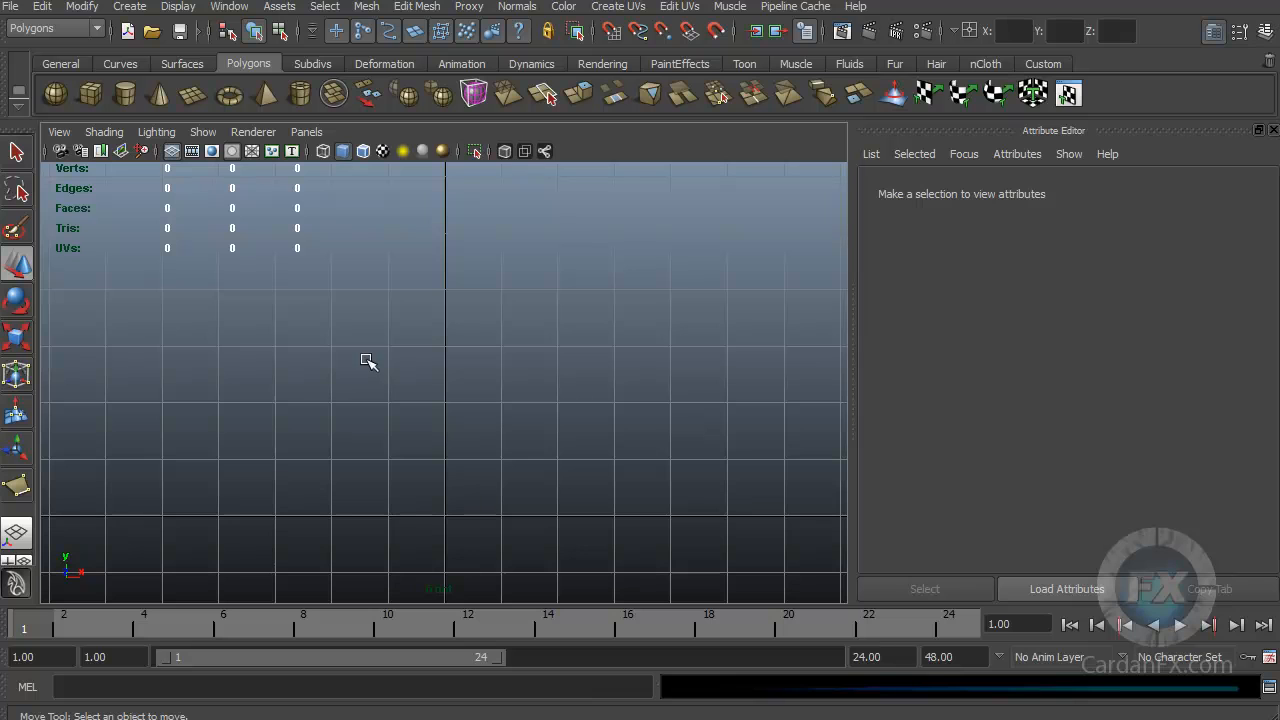
# Activate the EP Curve Tool and turn on snapping to the grid for drawing around the vertical axis.
pyautogui.click(120, 64)
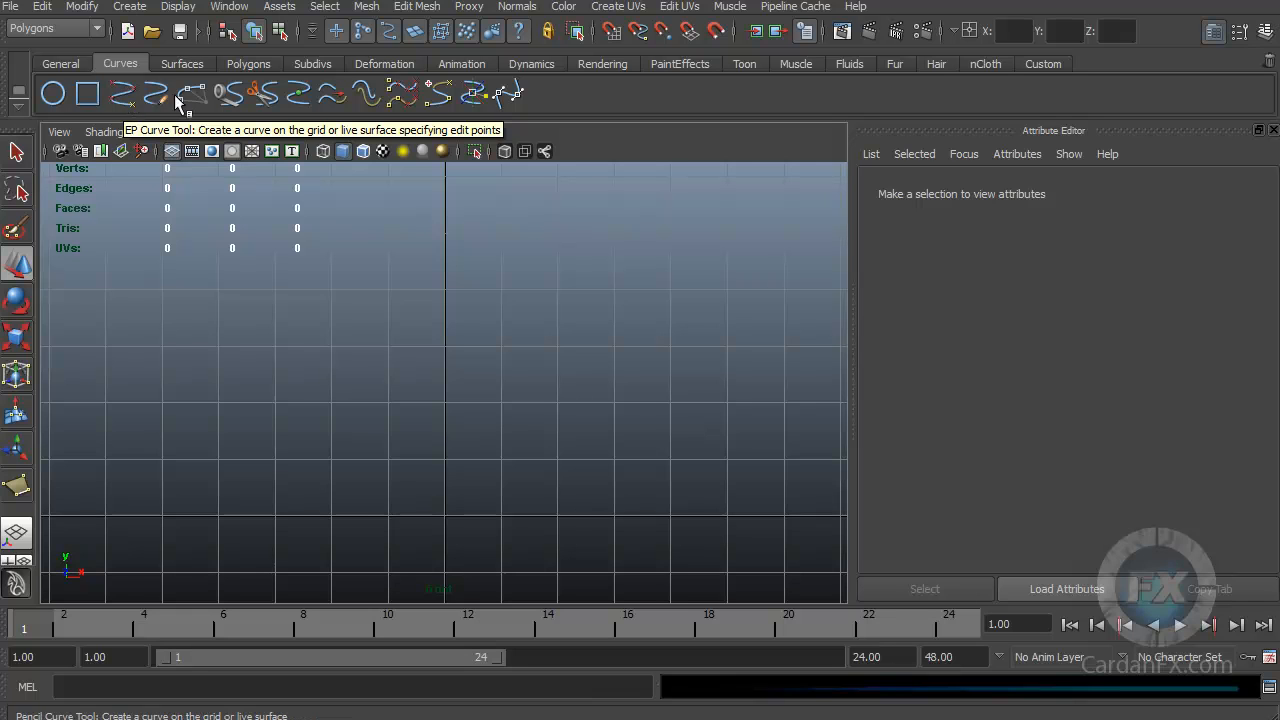
pyautogui.click(122, 96)
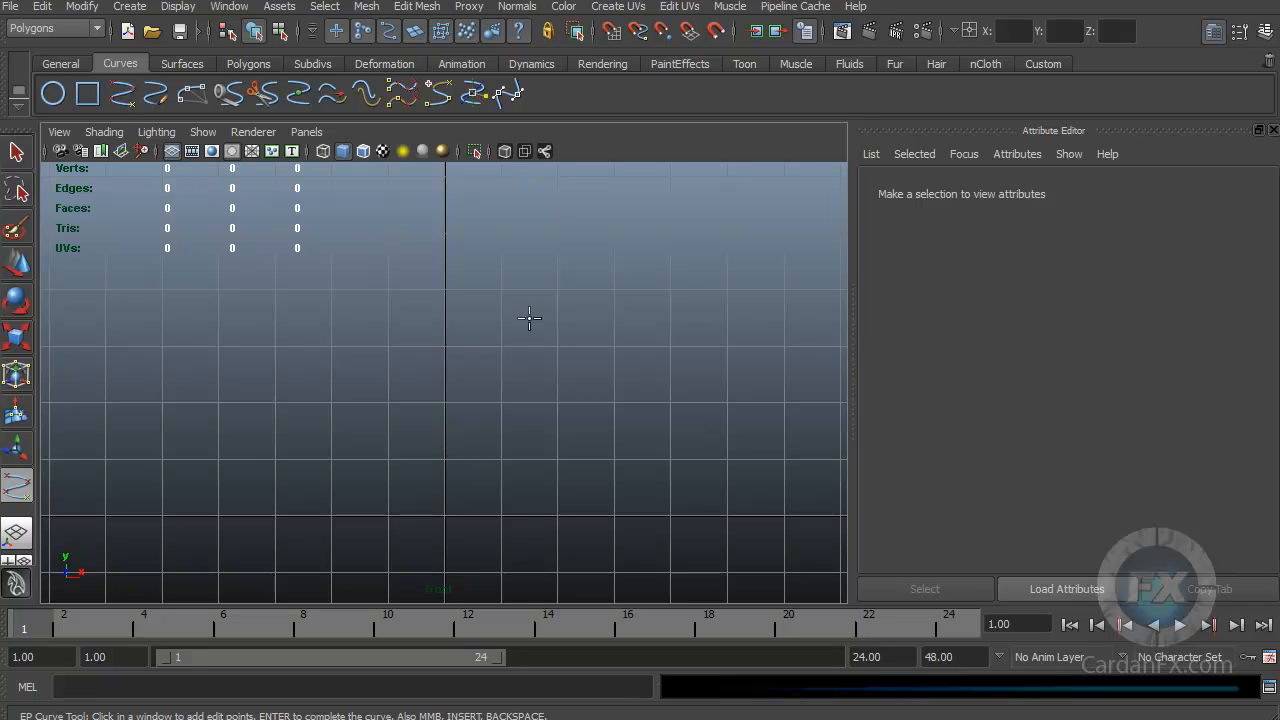
pyautogui.click(613, 32)
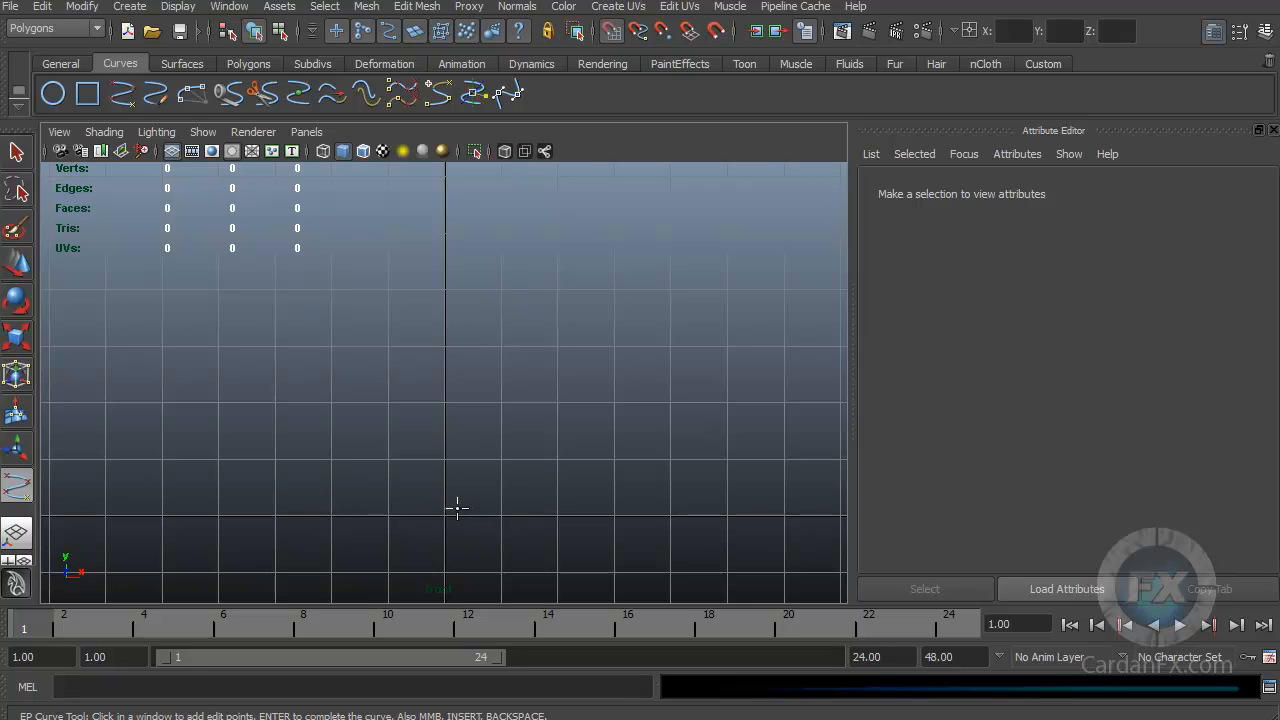
pyautogui.scroll(-5, 457, 508)
pyautogui.moveTo(460, 491)
pyautogui.keyDown('alt'); pyautogui.mouseDown(button='middle')
pyautogui.moveTo(449, 397)
pyautogui.moveTo(457, 546)
pyautogui.moveTo(438, 493)
pyautogui.mouseUp(button='middle'); pyautogui.keyUp('alt')
pyautogui.scroll(5, 457, 546)
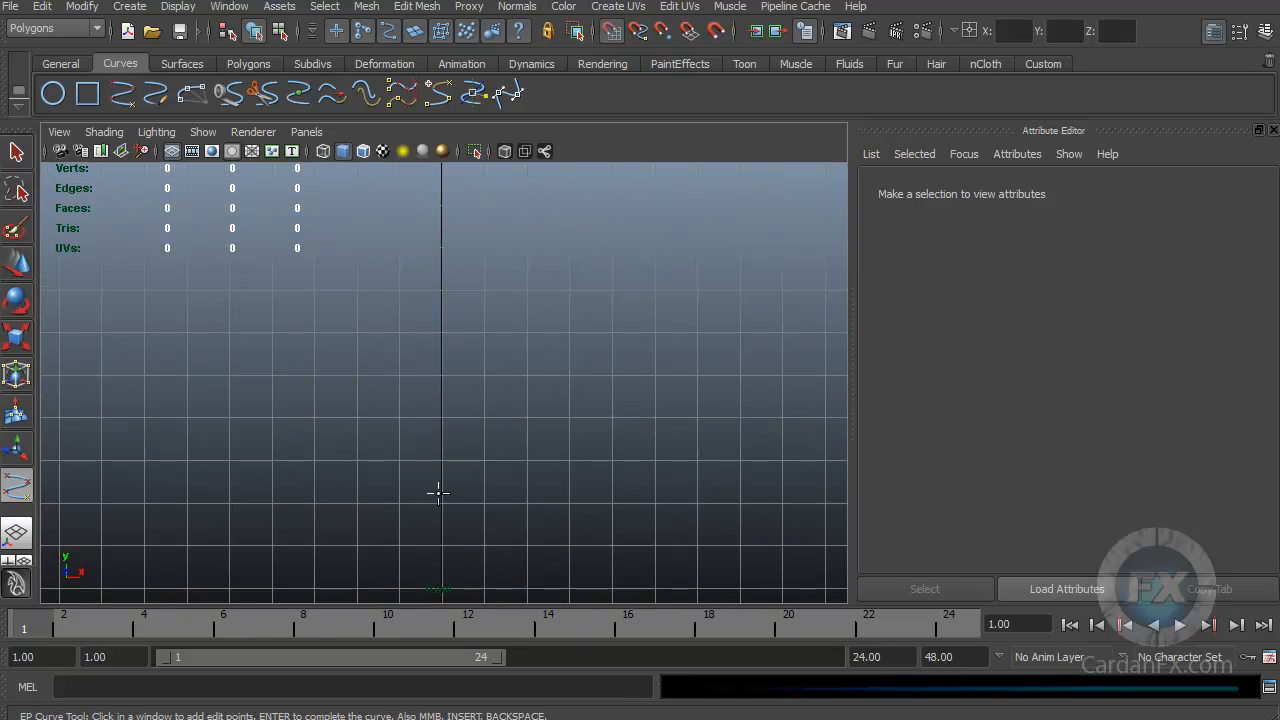
# Draw a C-shaped five-point EP curve bulging to X -4, with both ends on the vertical axis, and complete it.
pyautogui.click(443, 500)
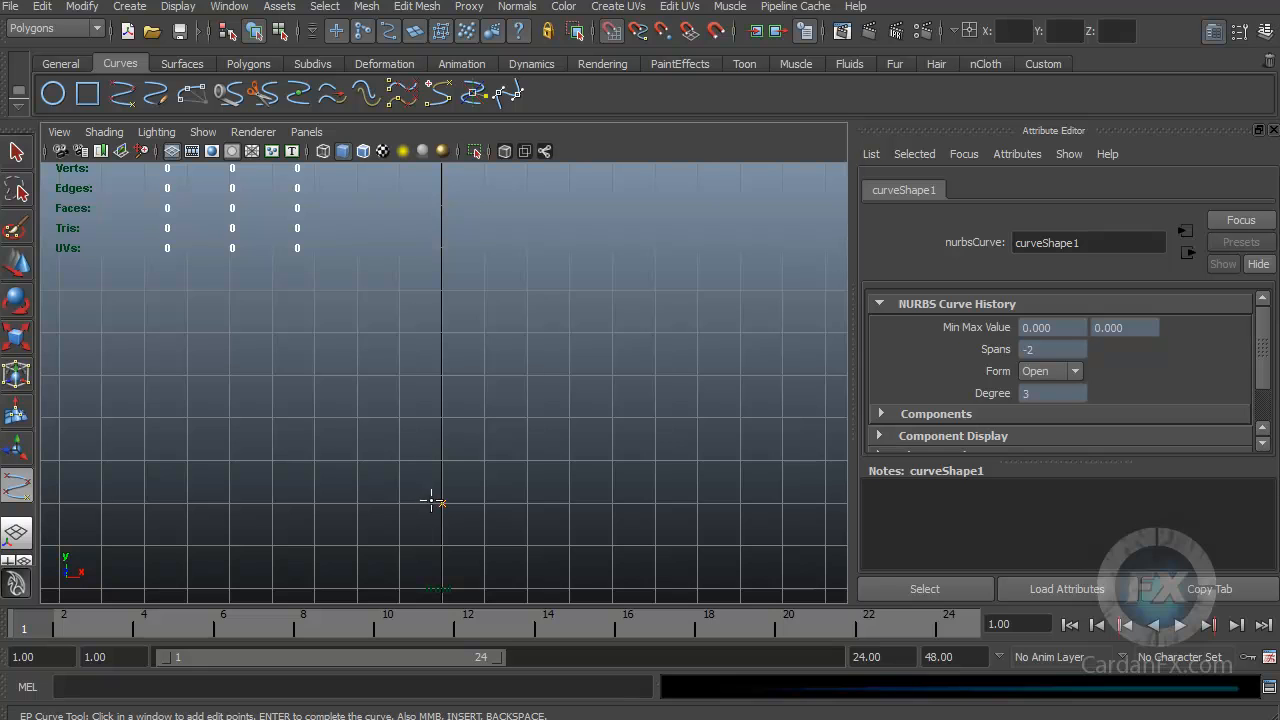
pyautogui.click(314, 460)
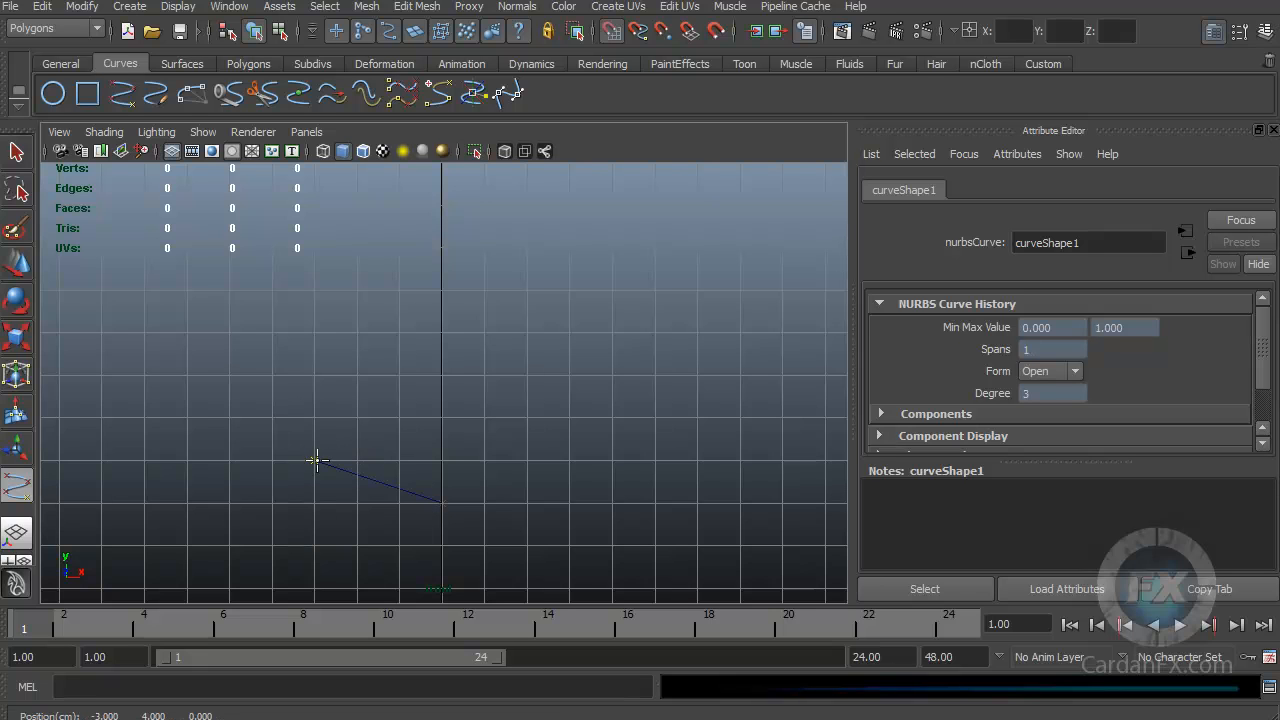
pyautogui.click(272, 376)
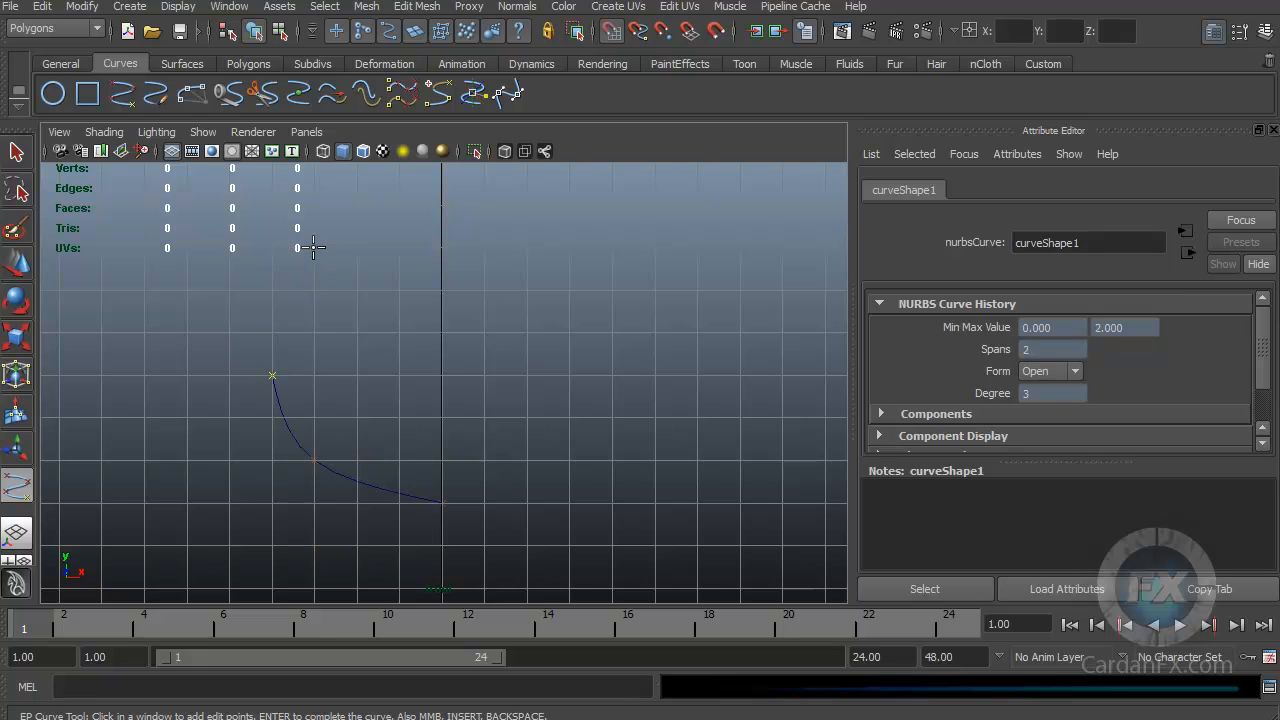
pyautogui.click(314, 290)
pyautogui.keyDown('alt'); pyautogui.moveTo(424, 245); pyautogui.dragTo(412, 367, button='middle'); pyautogui.keyUp('alt')
pyautogui.click(413, 328)
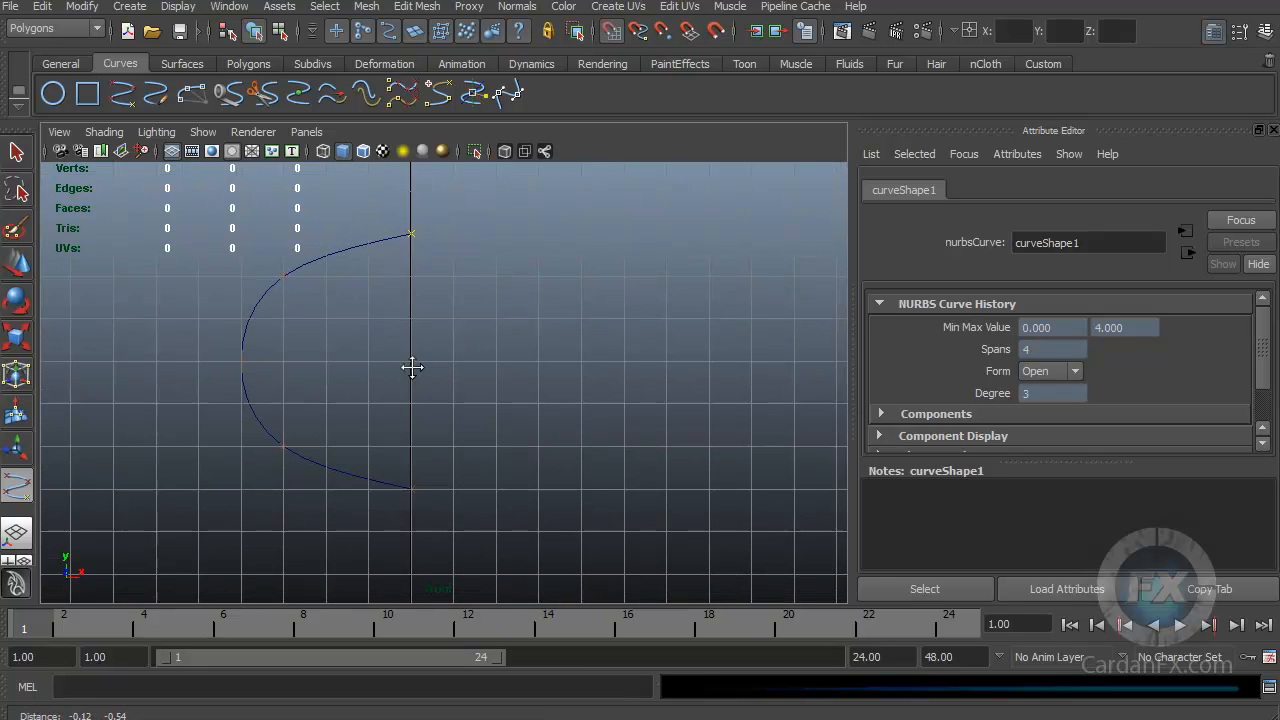
pyautogui.rightClick(249, 365)
pyautogui.keyDown('alt'); pyautogui.moveTo(374, 401); pyautogui.dragTo(422, 398, button='middle'); pyautogui.keyUp('alt')
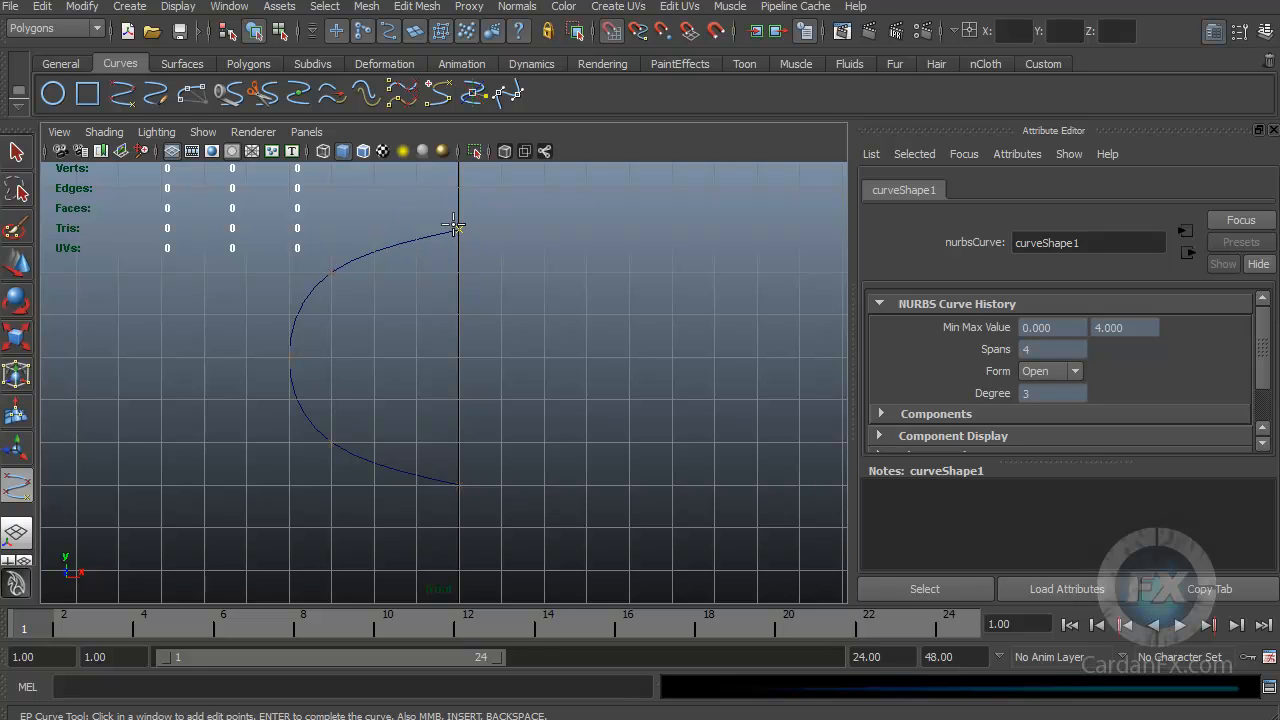
pyautogui.moveTo(459, 487); pyautogui.dragTo(538, 459, button='right')
pyautogui.press('w')
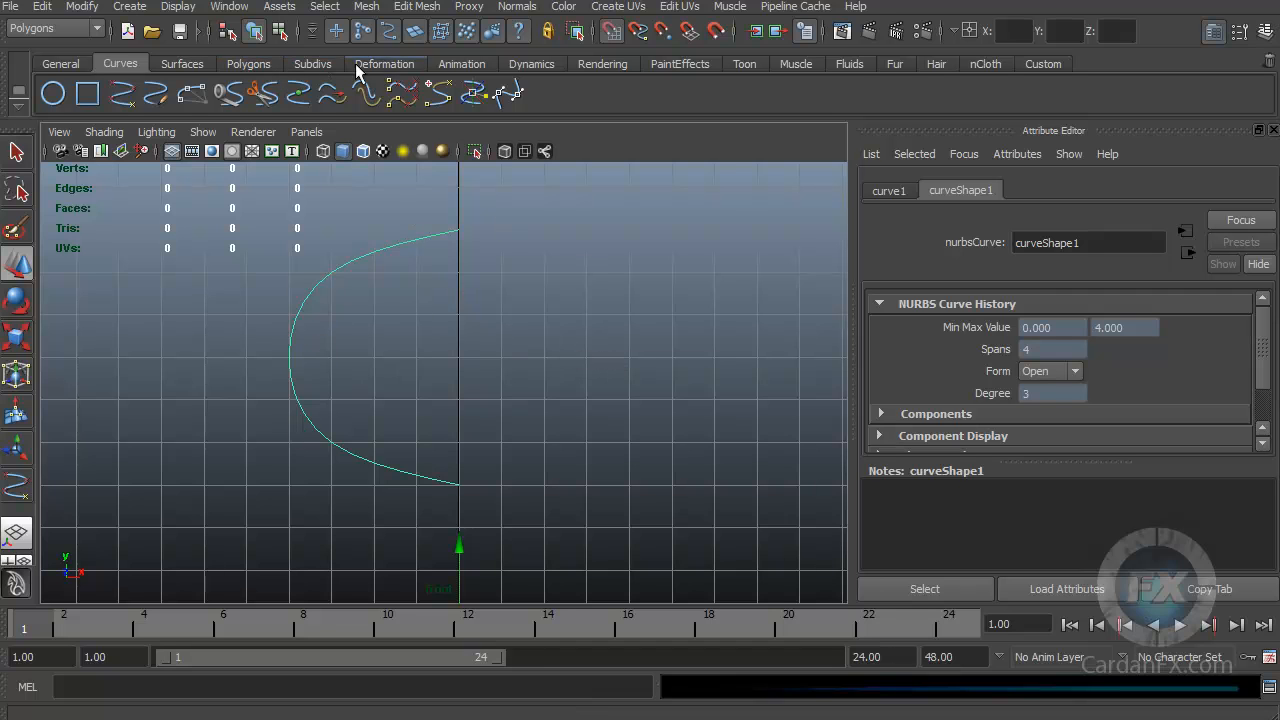
# Revolve the profile curve 360 degrees around the Y axis into a NURBS surface.
pyautogui.click(190, 65)
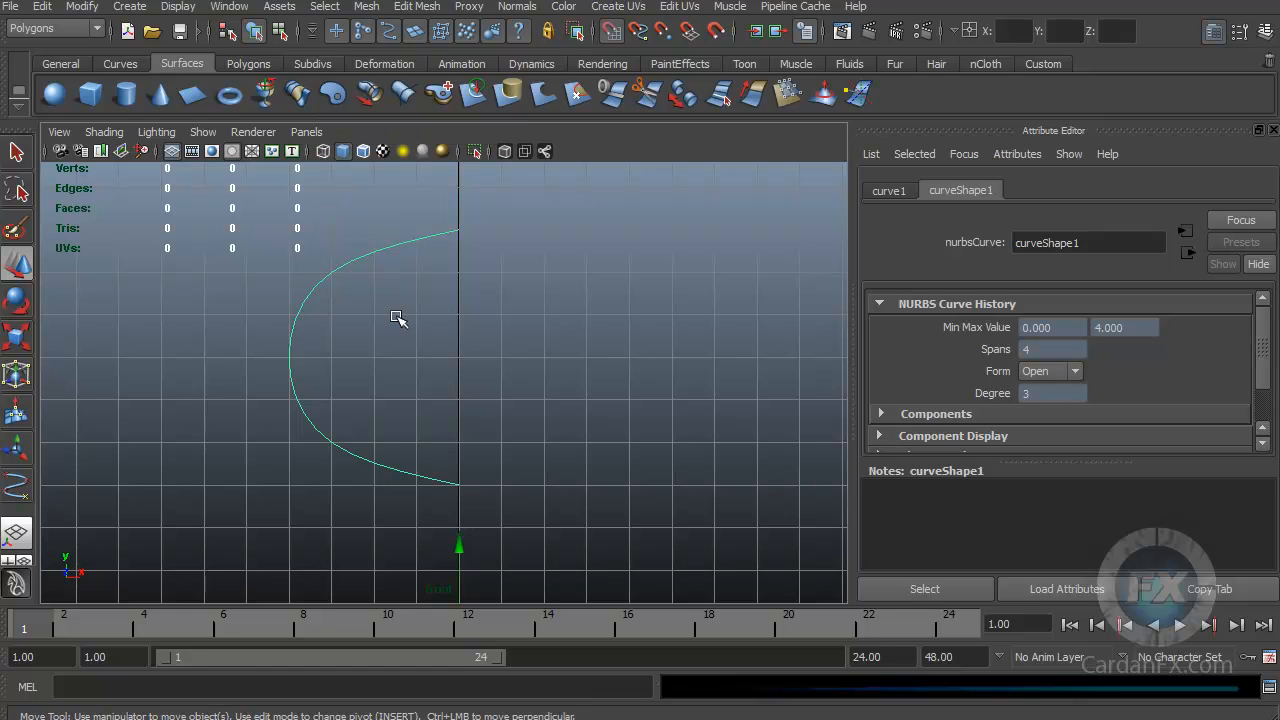
pyautogui.click(264, 96)
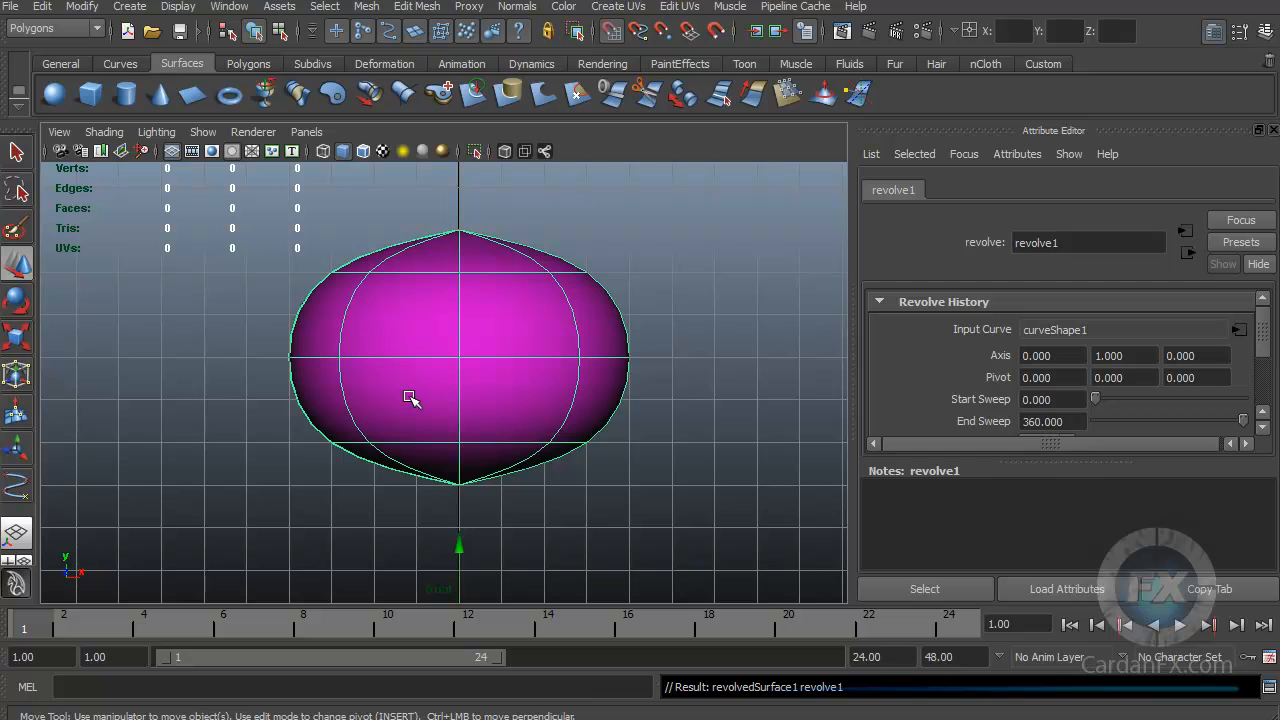
# Bring up the Outliner, select curve1 and try to reach its component modes on the revolved shape.
pyautogui.moveTo(2, 176); pyautogui.dragTo(120, 182)
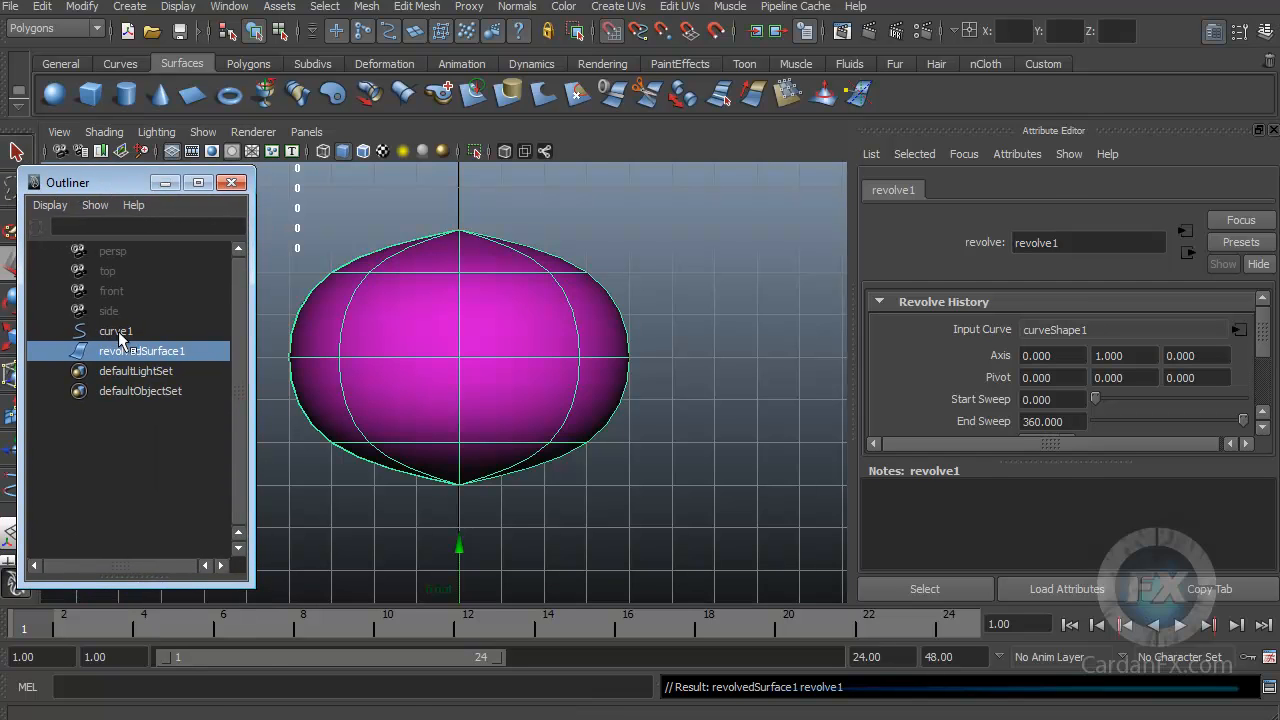
pyautogui.click(118, 331)
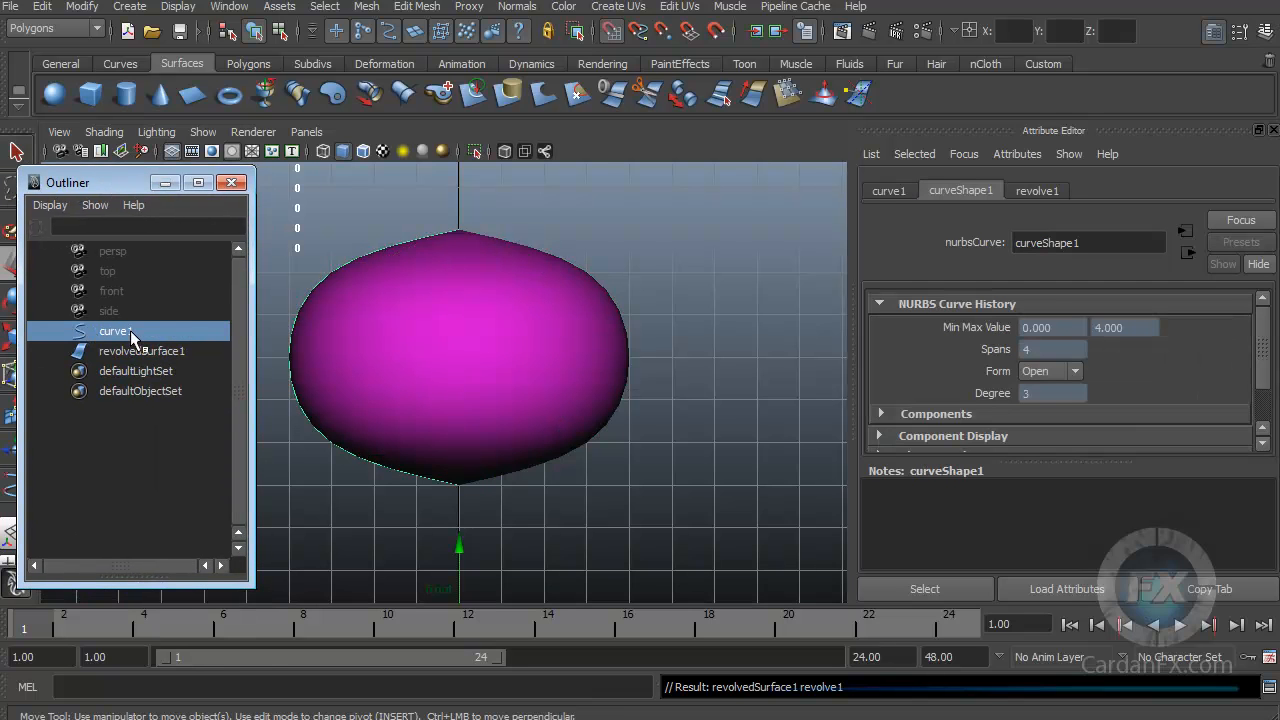
pyautogui.rightClick(312, 289)
pyautogui.moveTo(312, 290); pyautogui.dragTo(301, 339, button='right')
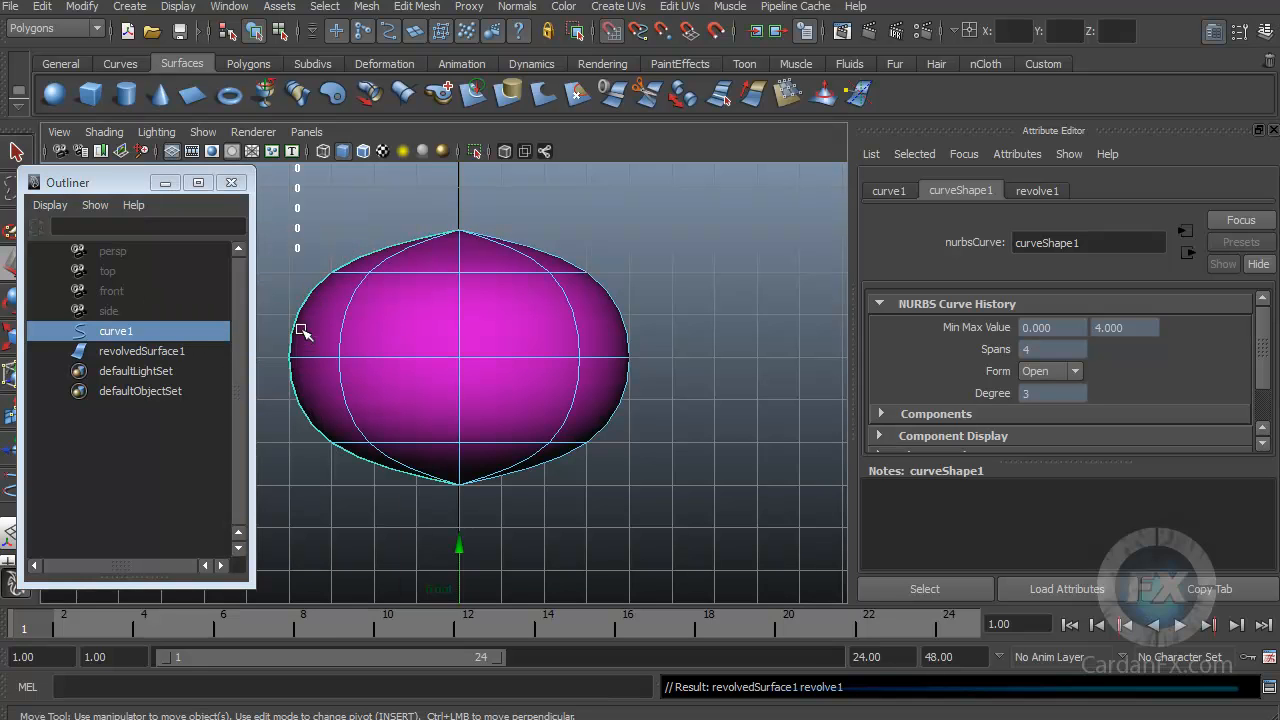
pyautogui.moveTo(556, 357); pyautogui.dragTo(650, 336, button='right')
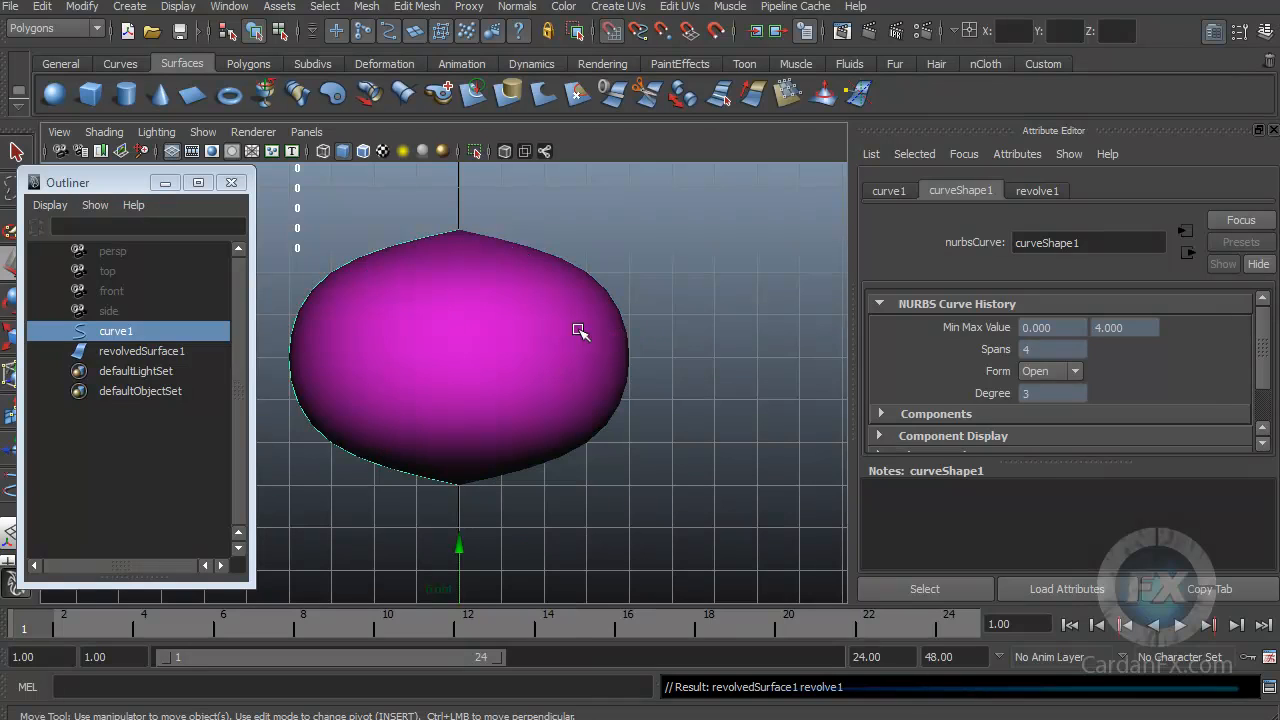
# Hide revolvedSurface1 and switch curve1 to edit point mode.
pyautogui.click(147, 352)
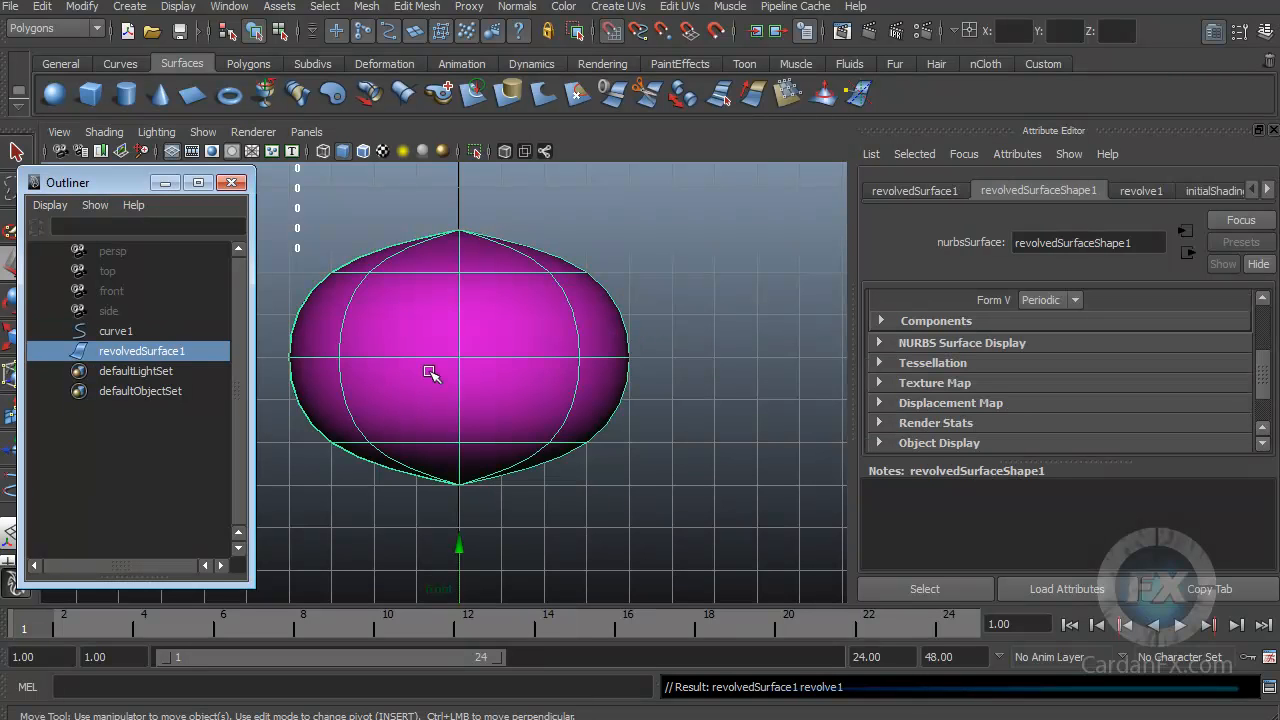
pyautogui.hotkey('ctrl', 'h')
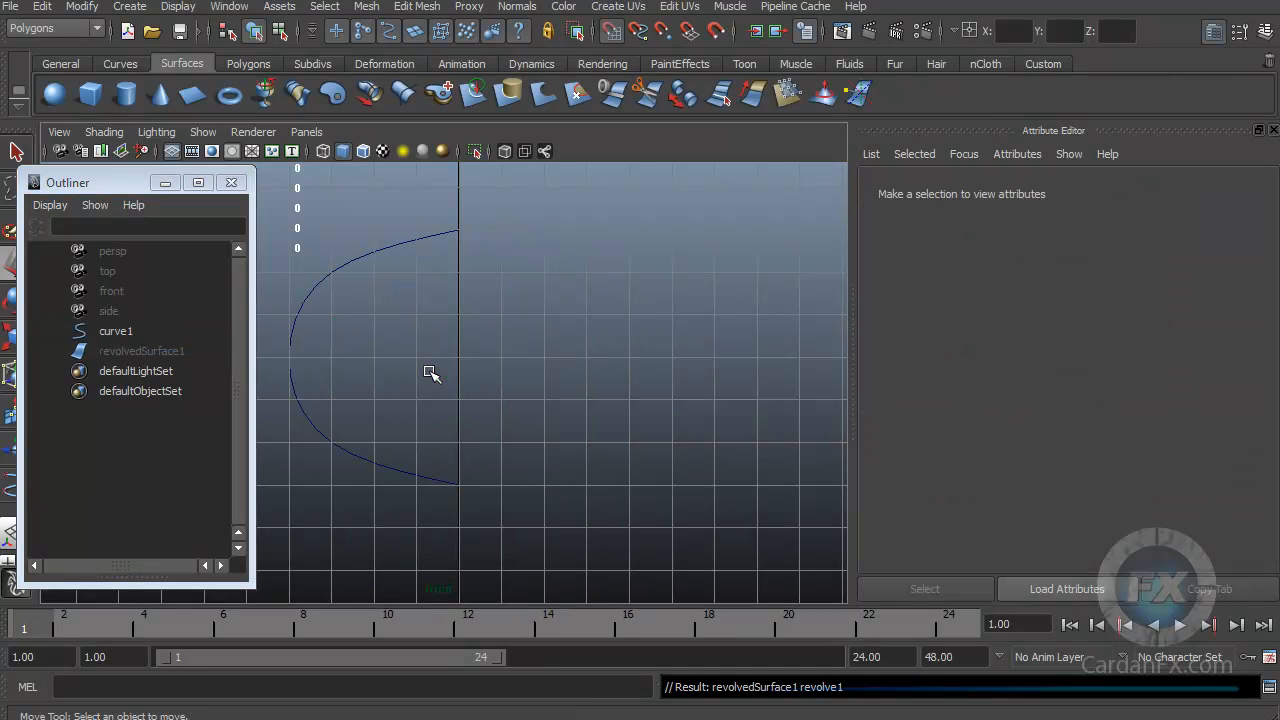
pyautogui.click(112, 330)
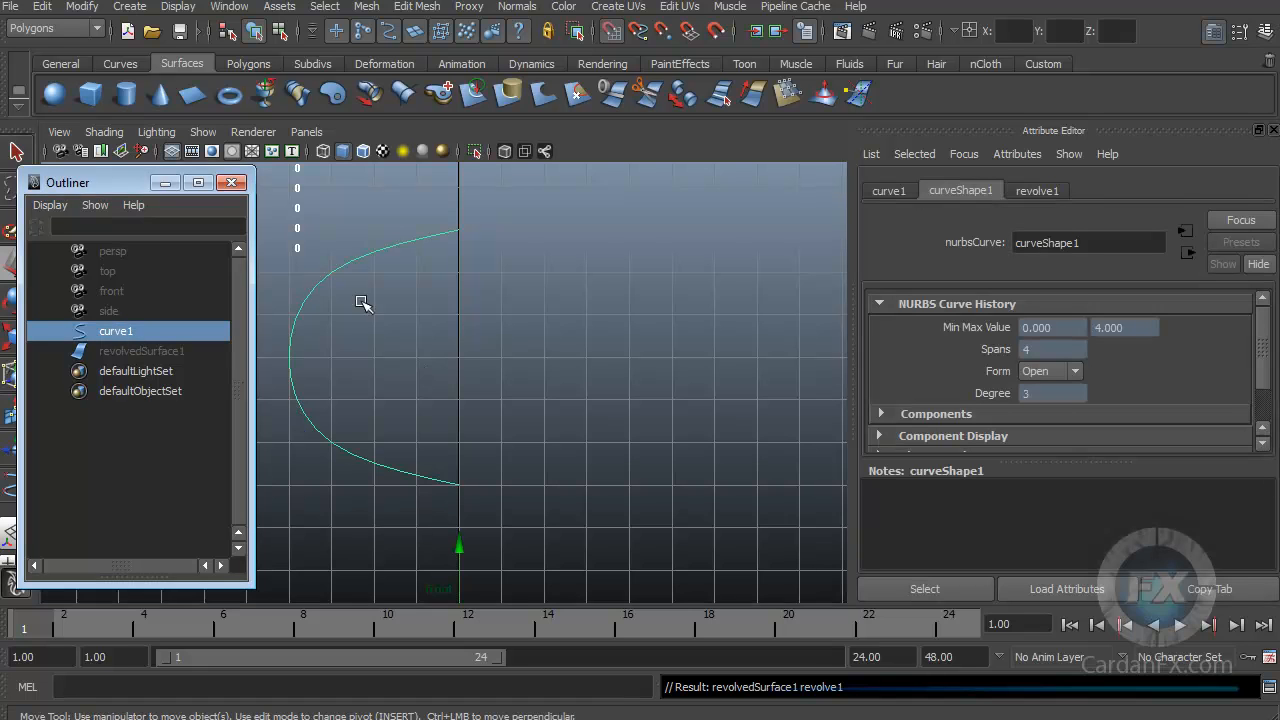
pyautogui.rightClick(334, 271)
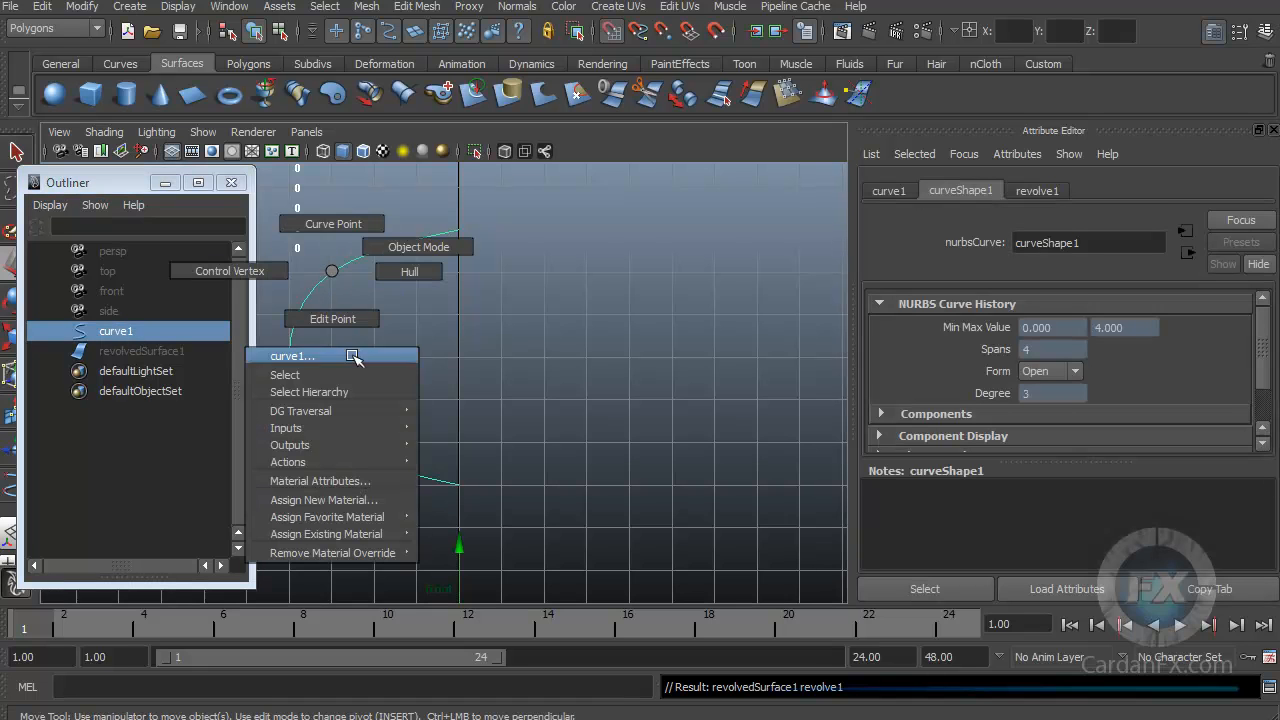
pyautogui.click(331, 318)
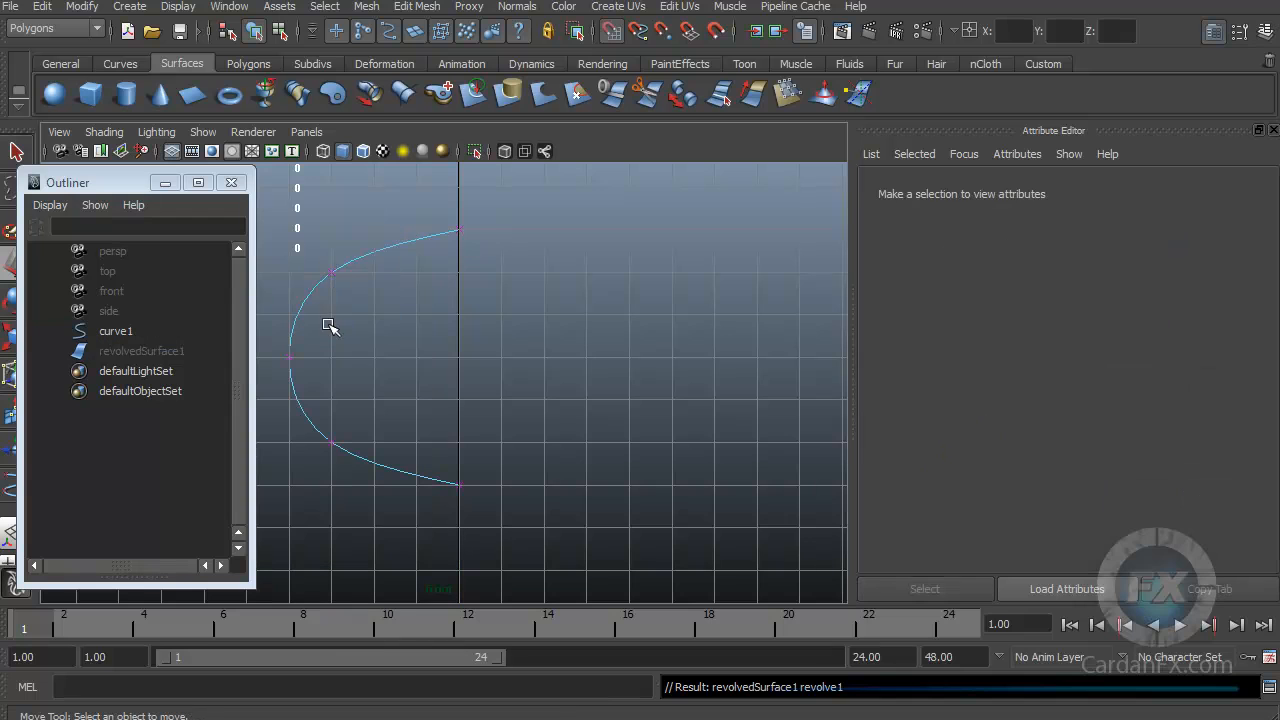
# Turn off grid snapping and move the curve's upper, middle and lower edit points inward, with the middle one at about X -3.5.
pyautogui.moveTo(320, 253); pyautogui.dragTo(366, 309)
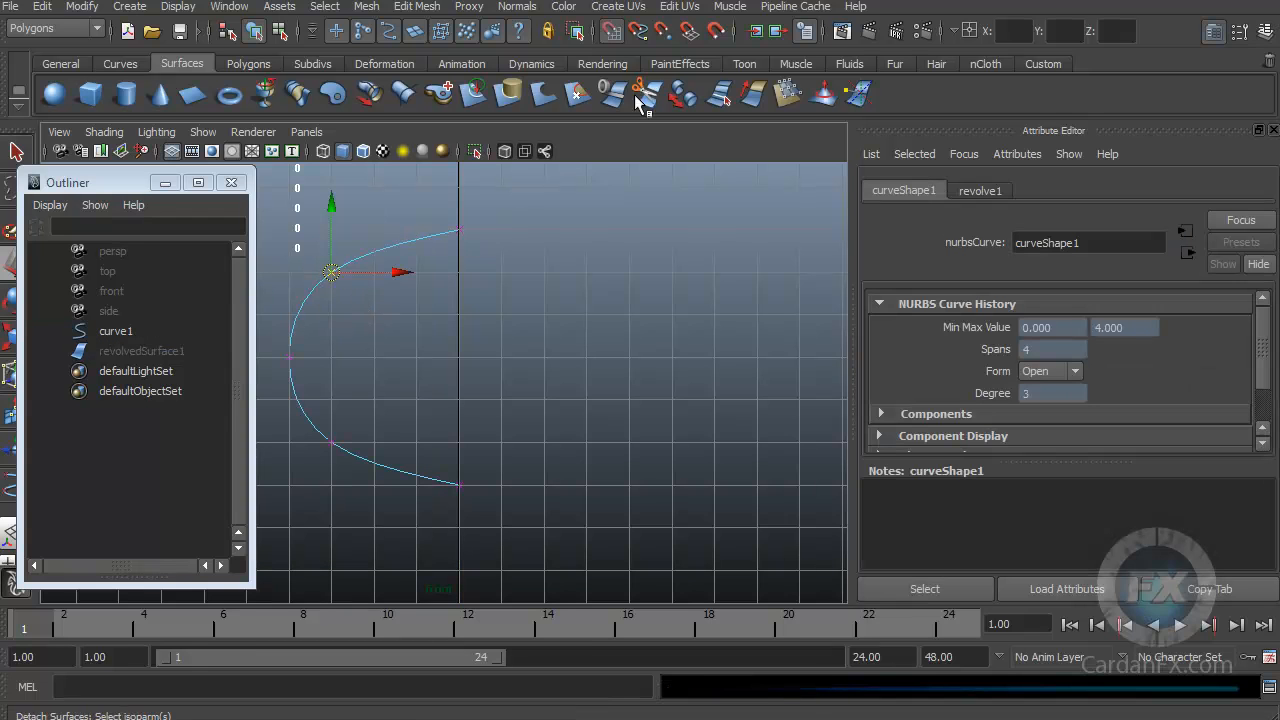
pyautogui.click(611, 32)
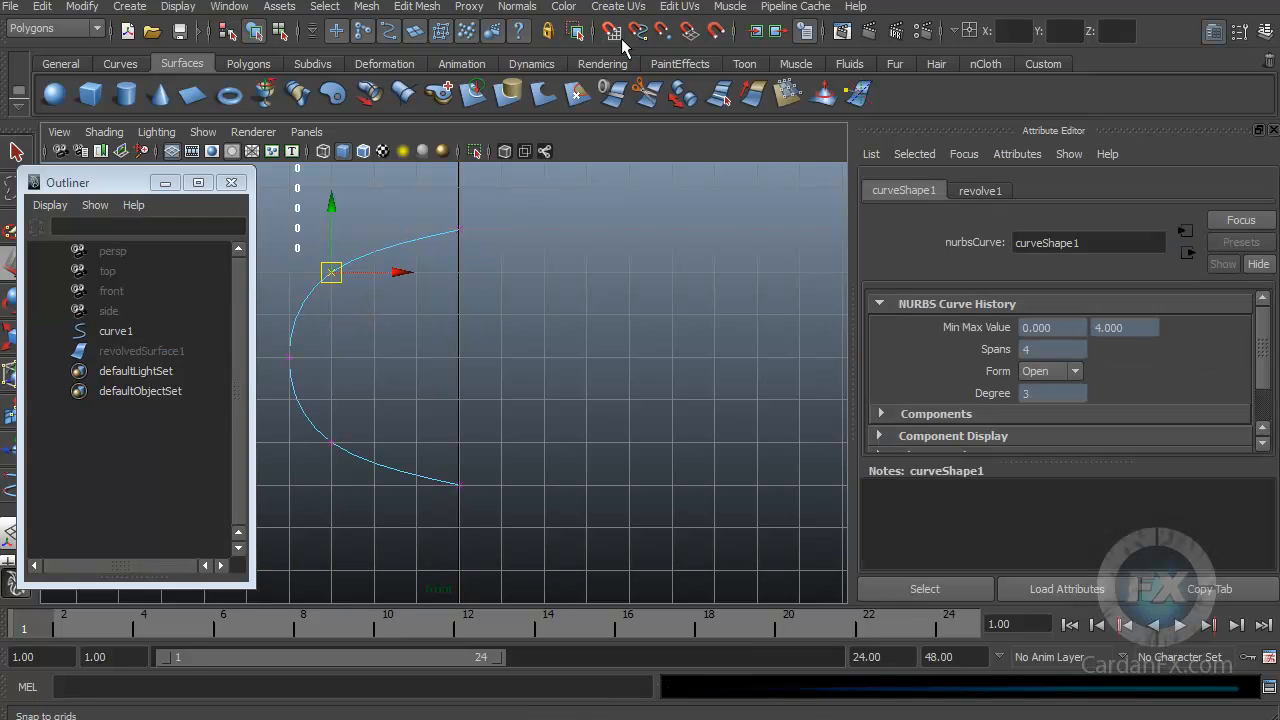
pyautogui.moveTo(400, 272); pyautogui.dragTo(422, 272)
pyautogui.moveTo(273, 336); pyautogui.dragTo(314, 376)
pyautogui.moveTo(347, 357); pyautogui.dragTo(389, 357)
pyautogui.moveTo(304, 430); pyautogui.dragTo(423, 446)
pyautogui.moveTo(316, 342); pyautogui.dragTo(374, 360)
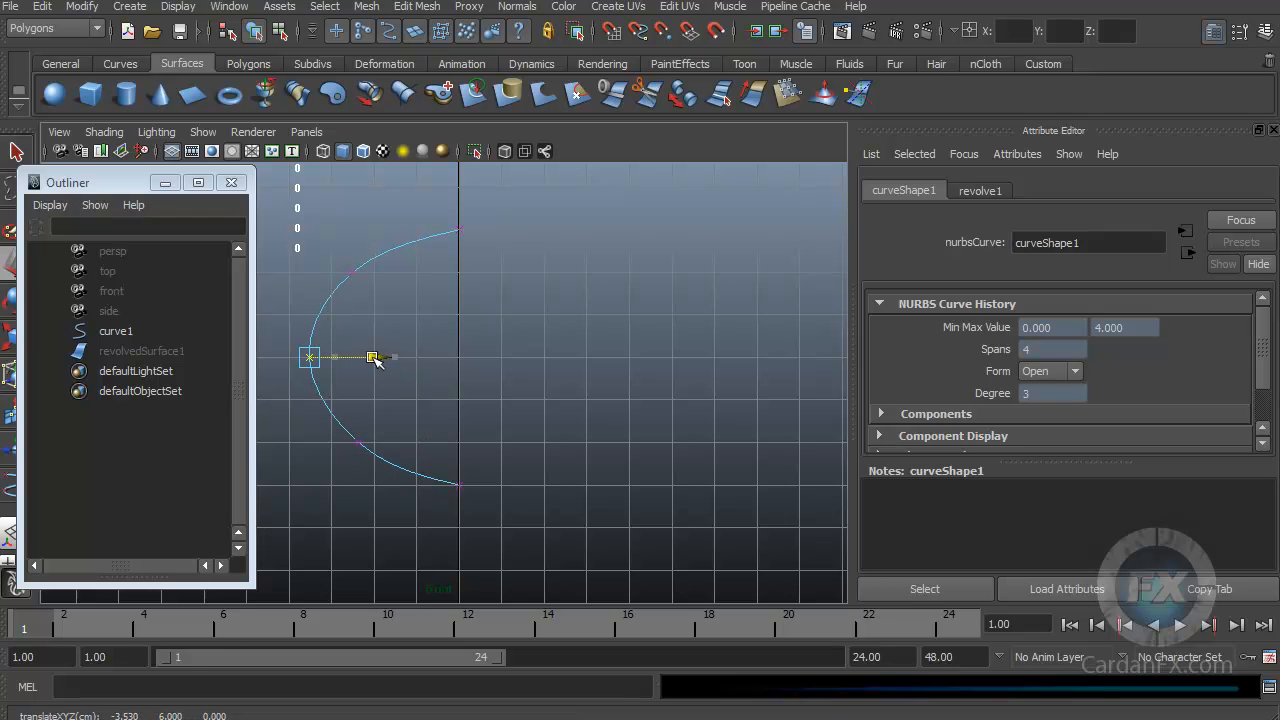
# Unhide revolvedSurface1 and switch curve1 back to edit point mode.
pyautogui.click(160, 351)
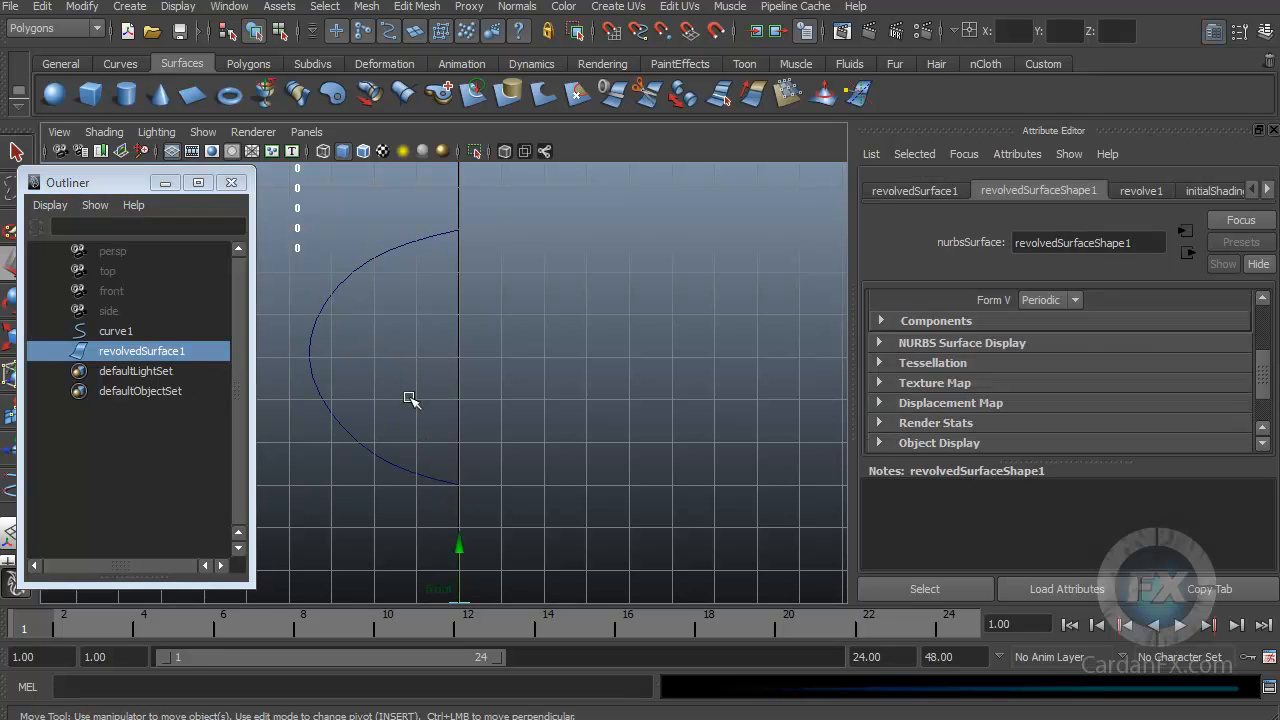
pyautogui.hotkey('shift', 'h')
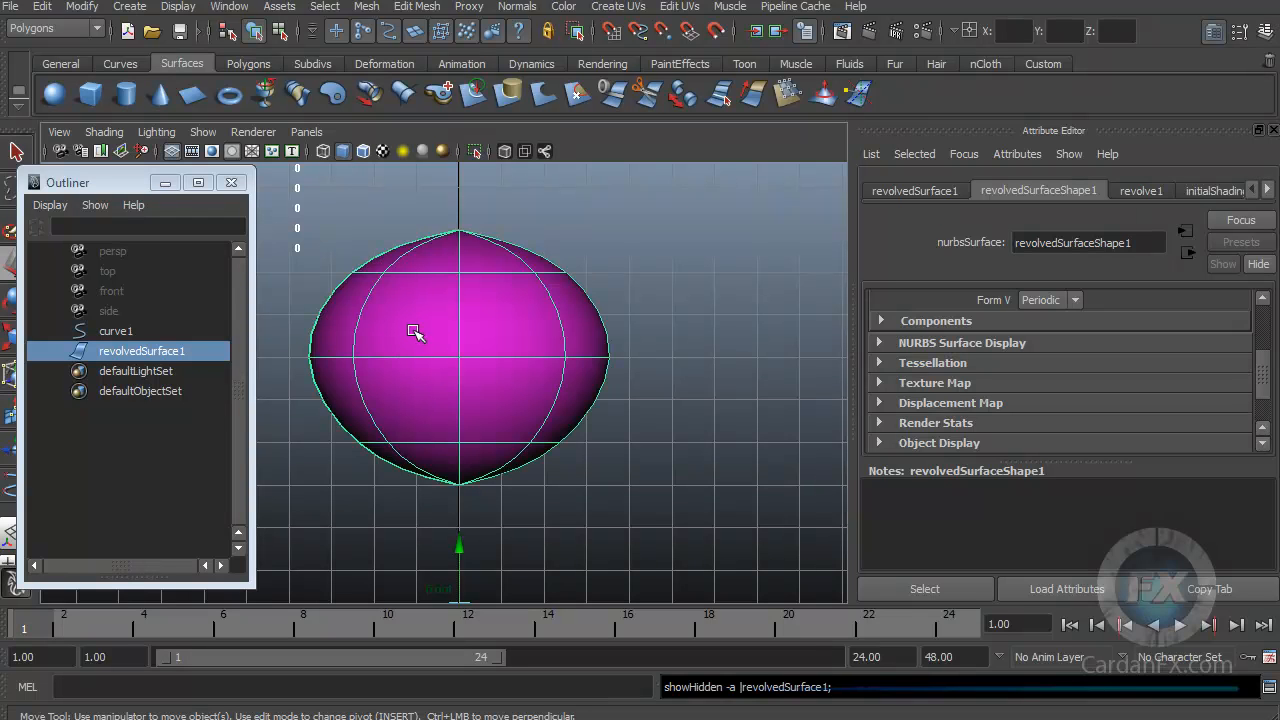
pyautogui.click(115, 331)
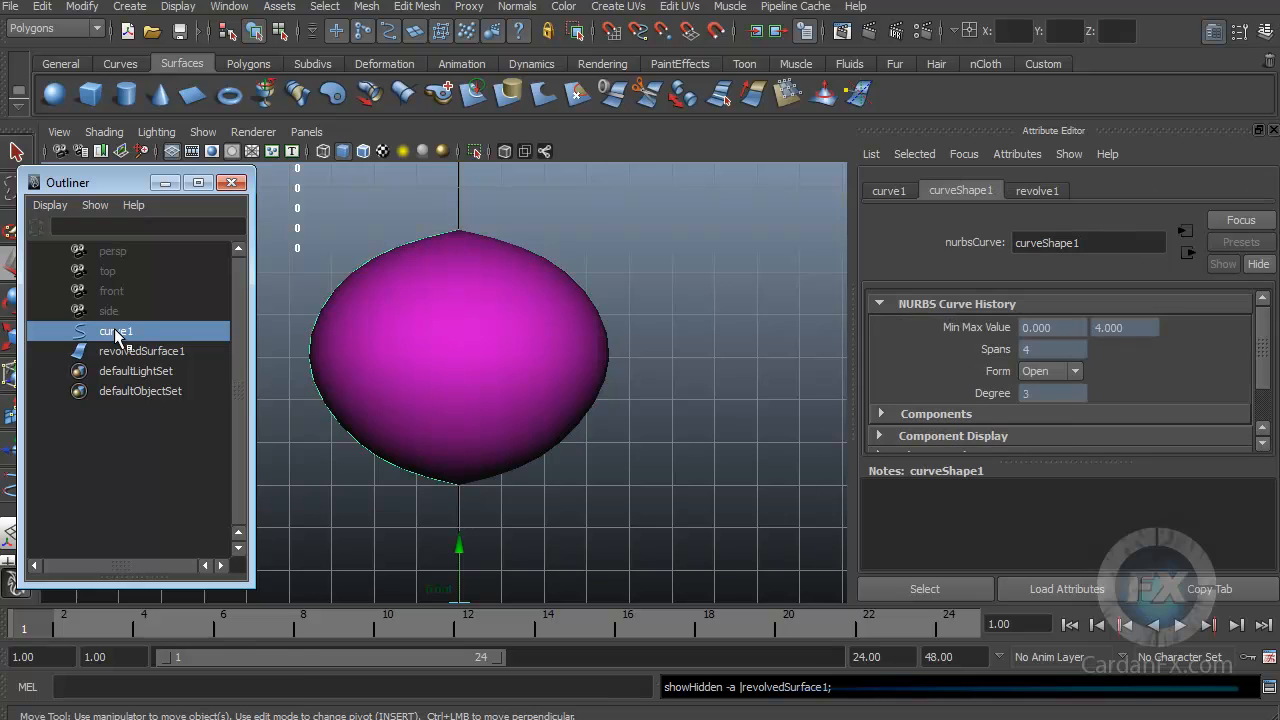
pyautogui.rightClick(115, 333)
pyautogui.moveTo(434, 210); pyautogui.dragTo(430, 258, button='right')
# Move the upper edit point outward to about X -3.9, Y 8.8 and the lower one down to about X -2.6, Y 2.9.
pyautogui.moveTo(323, 247); pyautogui.dragTo(291, 243)
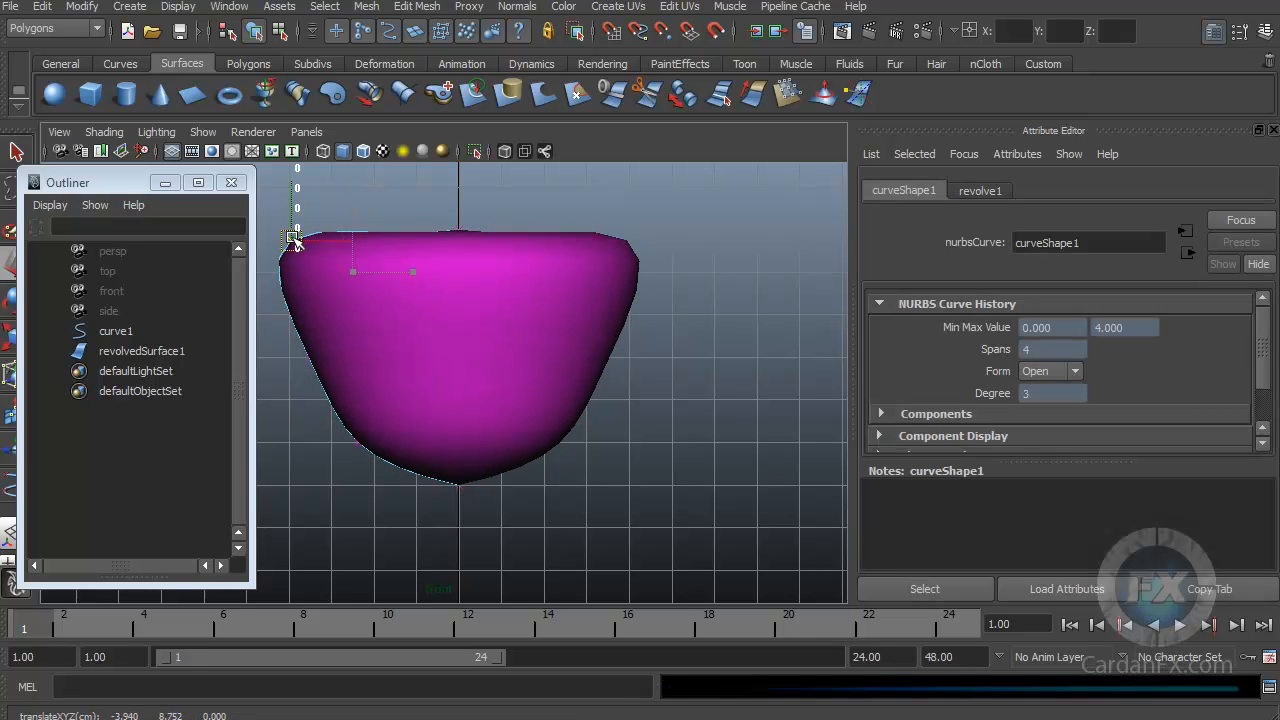
pyautogui.moveTo(309, 431); pyautogui.dragTo(343, 489)
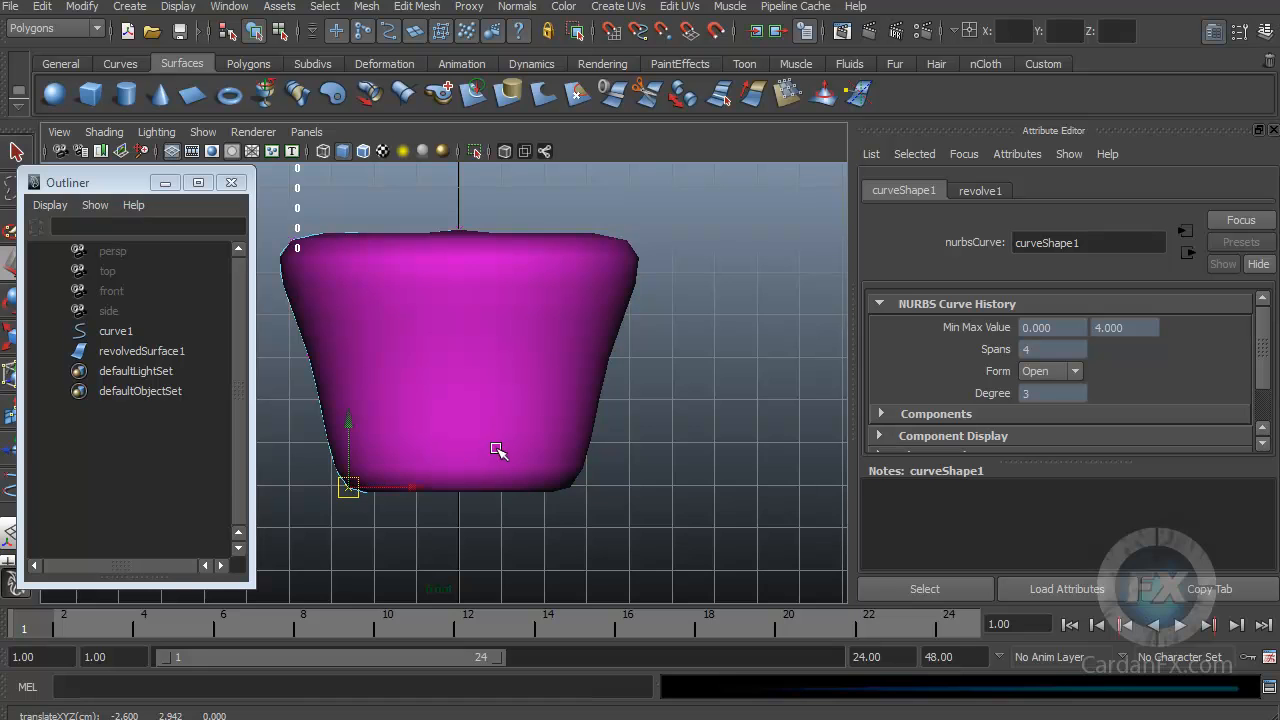
# In perspective view, lower the curve's top end point along the vertical axis to about Y 3.7 to hollow the surface into a cup.
pyautogui.press('space')
pyautogui.moveTo(565, 449); pyautogui.dragTo(570, 392)
pyautogui.scroll(-10, 490, 407)
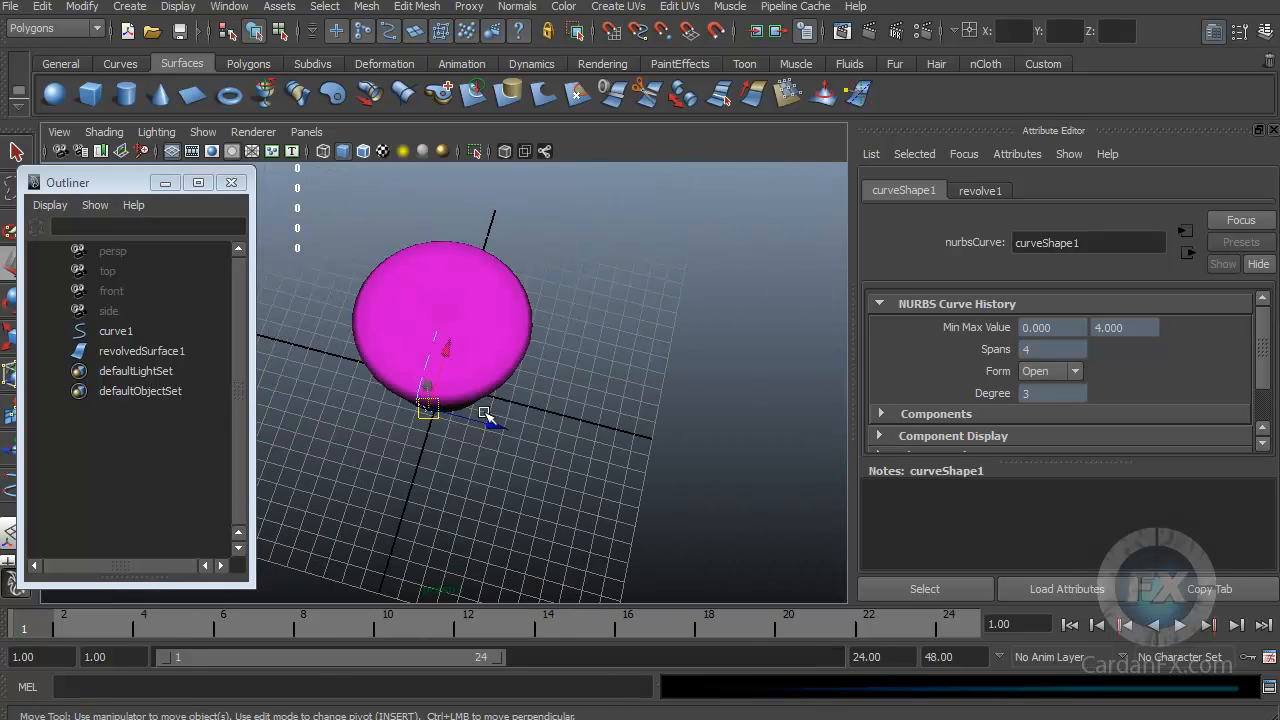
pyautogui.keyDown('alt'); pyautogui.moveTo(486, 411); pyautogui.dragTo(466, 346); pyautogui.keyUp('alt')
pyautogui.keyDown('alt'); pyautogui.moveTo(466, 346); pyautogui.dragTo(494, 477, button='middle'); pyautogui.keyUp('alt')
pyautogui.scroll(3, 494, 477)
pyautogui.keyDown('alt'); pyautogui.moveTo(563, 451); pyautogui.dragTo(533, 440, button='middle'); pyautogui.keyUp('alt')
pyautogui.click(438, 351)
pyautogui.moveTo(443, 288); pyautogui.dragTo(444, 416)
# Select the revolved surface and examine the cup's rim, inside and outer wall from several angles.
pyautogui.press('space')
pyautogui.moveTo(648, 389); pyautogui.dragTo(565, 465)
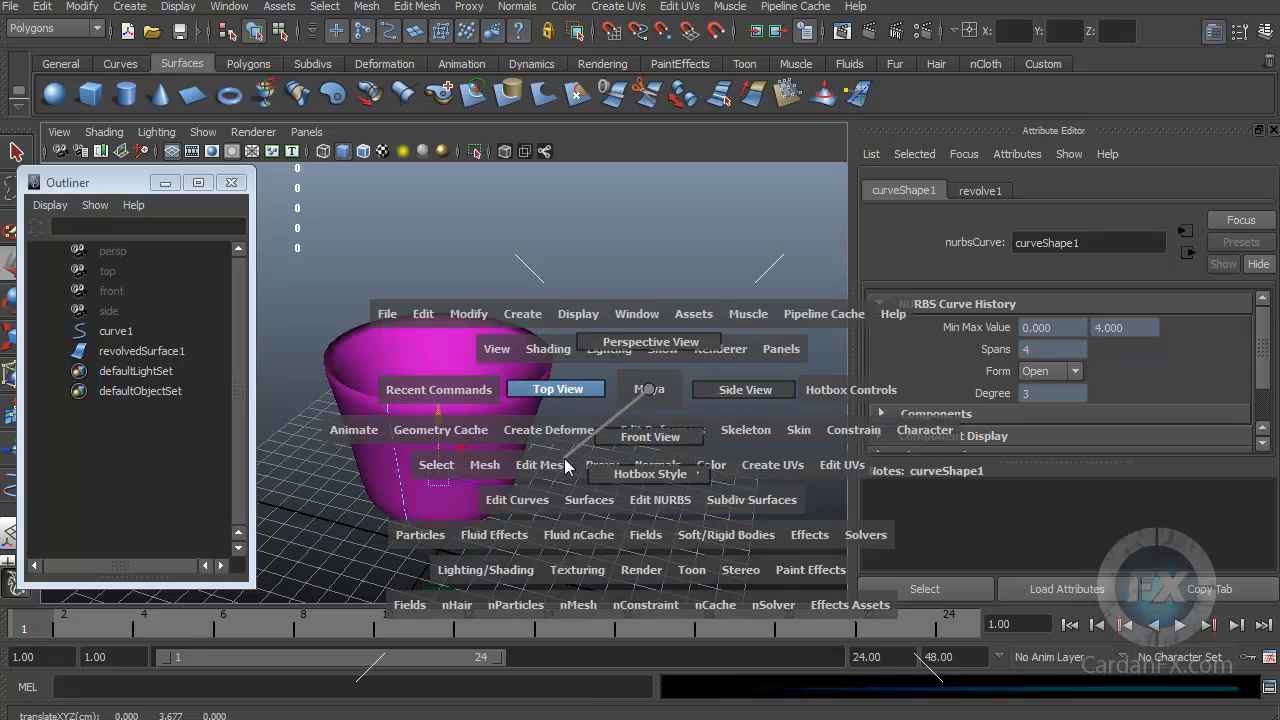
pyautogui.keyDown('alt'); pyautogui.moveTo(652, 397); pyautogui.dragTo(580, 396); pyautogui.keyUp('alt')
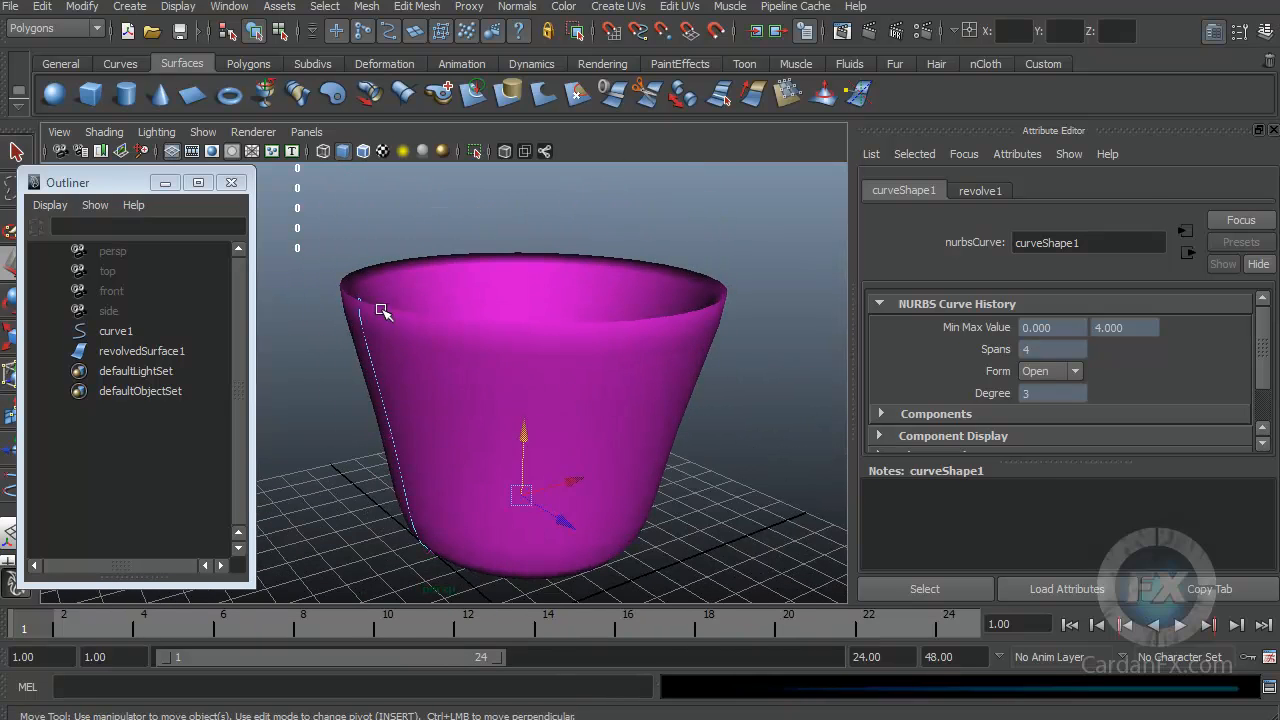
pyautogui.click(361, 301)
pyautogui.keyDown('alt'); pyautogui.moveTo(361, 301); pyautogui.dragTo(394, 365); pyautogui.keyUp('alt')
pyautogui.keyDown('alt'); pyautogui.moveTo(443, 443); pyautogui.dragTo(480, 366, button='middle'); pyautogui.keyUp('alt')
pyautogui.keyDown('alt'); pyautogui.moveTo(480, 366); pyautogui.dragTo(506, 390); pyautogui.keyUp('alt')
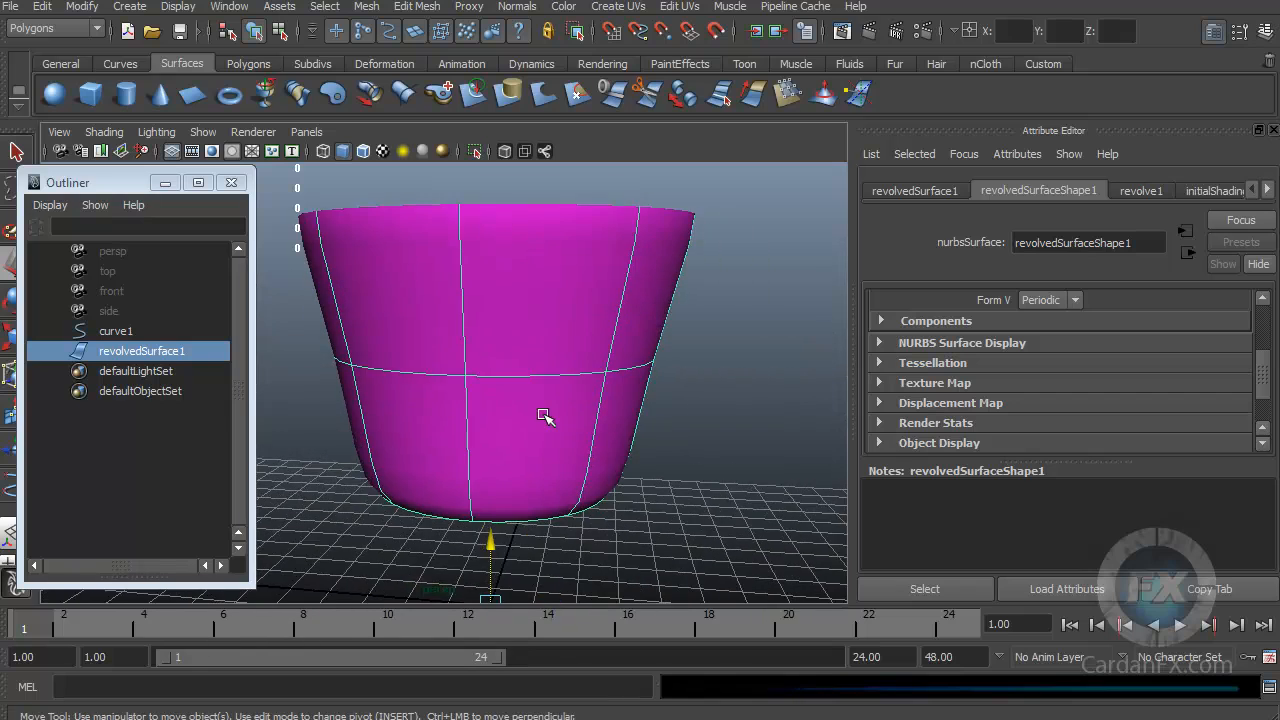
pyautogui.scroll(-5, 543, 414)
pyautogui.scroll(5, 518, 383)
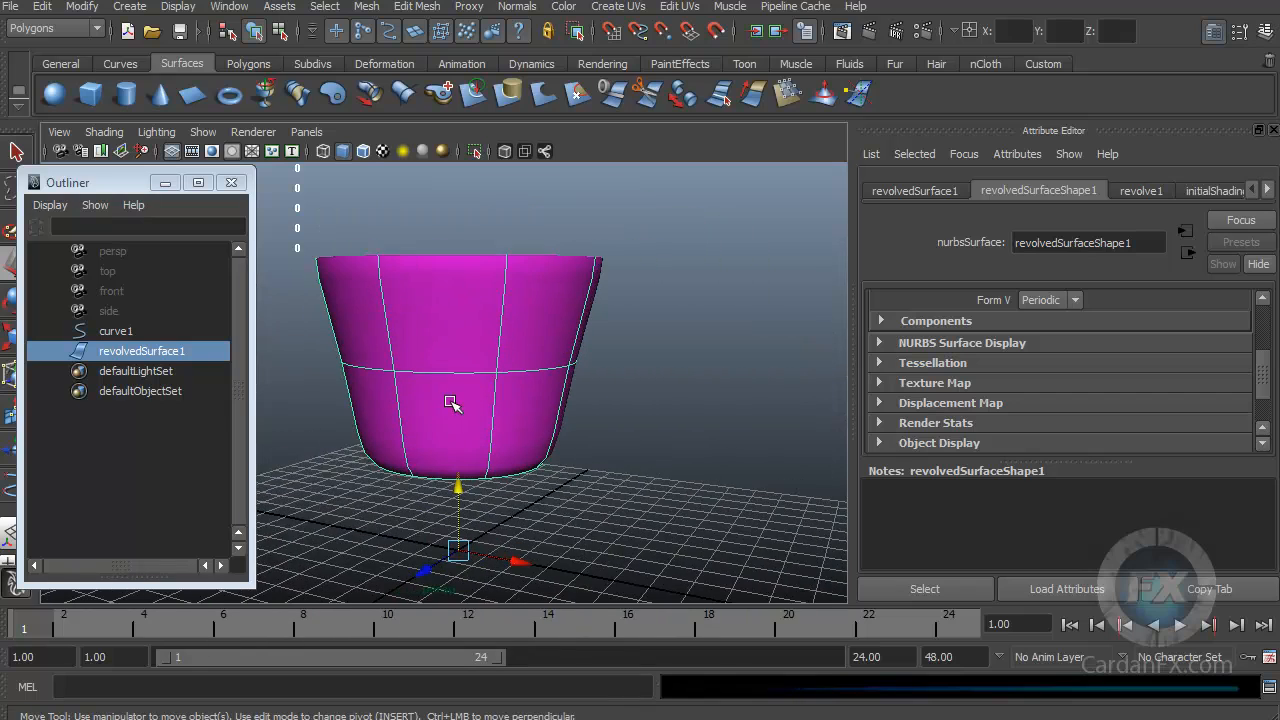